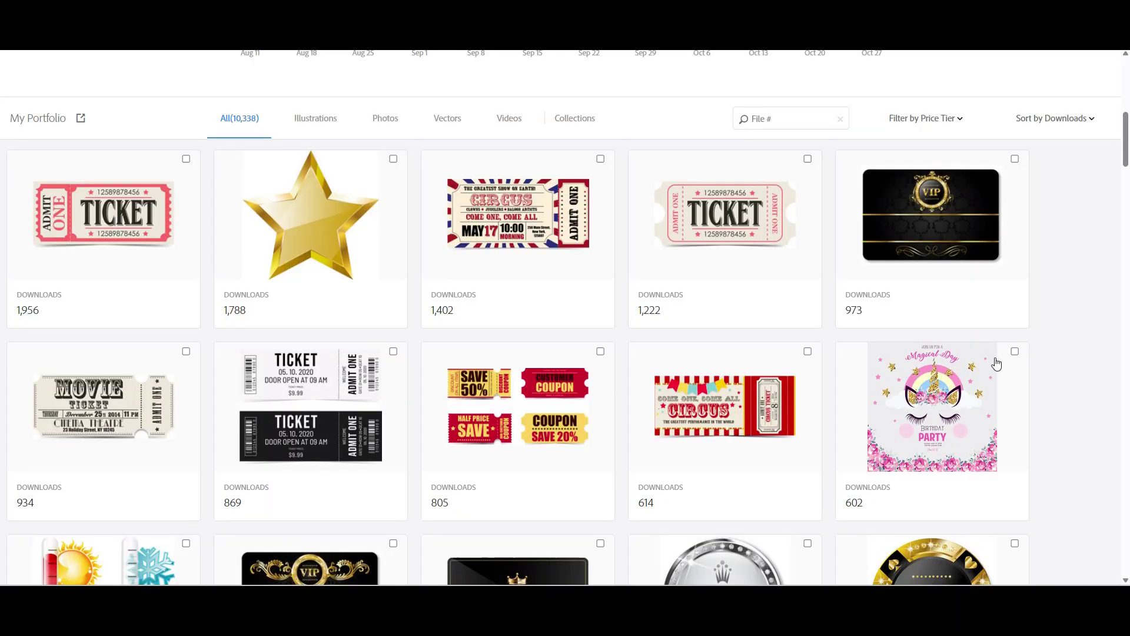
Scroll to the badge, marquee-select the whole badge artwork, then deselect it
{"action": "scroll", "coordinate": [1088, 346], "scroll_direction": "down", "scroll_amount": 1}
{"action": "scroll", "coordinate": [1089, 346], "scroll_direction": "down", "scroll_amount": 1}
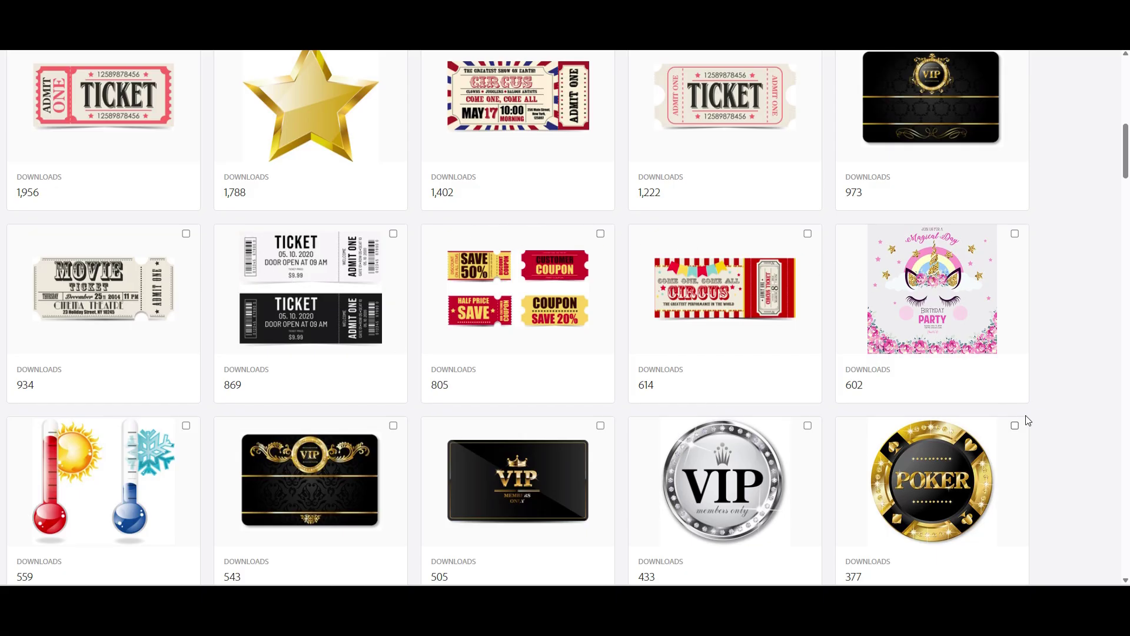
{"action": "scroll", "coordinate": [1023, 413], "scroll_direction": "down", "scroll_amount": 3}
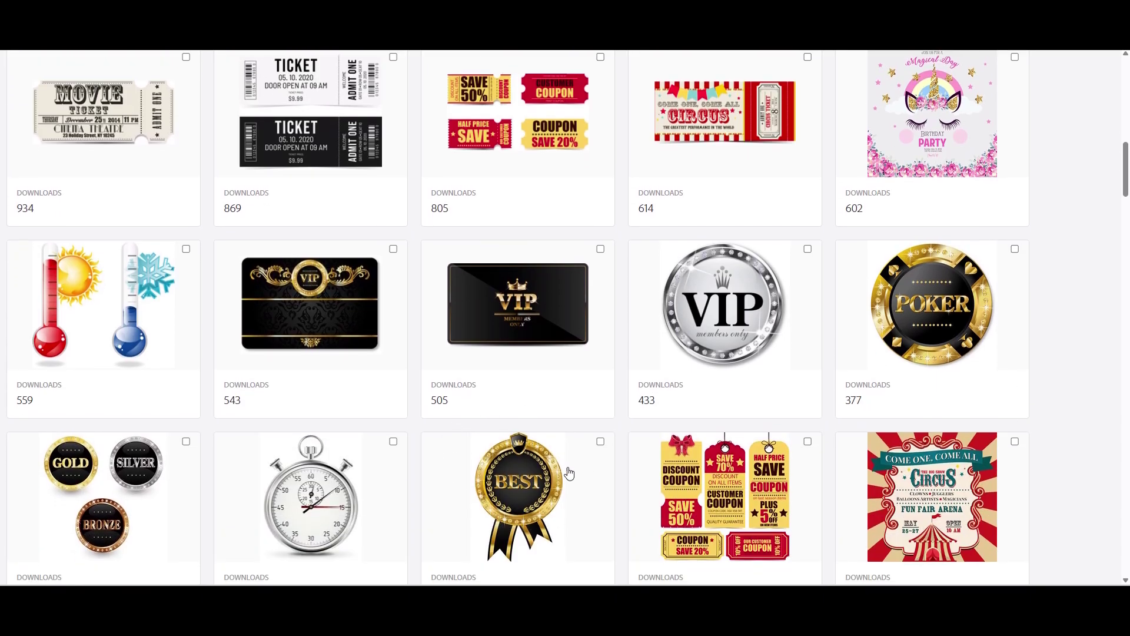
{"action": "scroll", "coordinate": [570, 450], "scroll_direction": "down", "scroll_amount": 2}
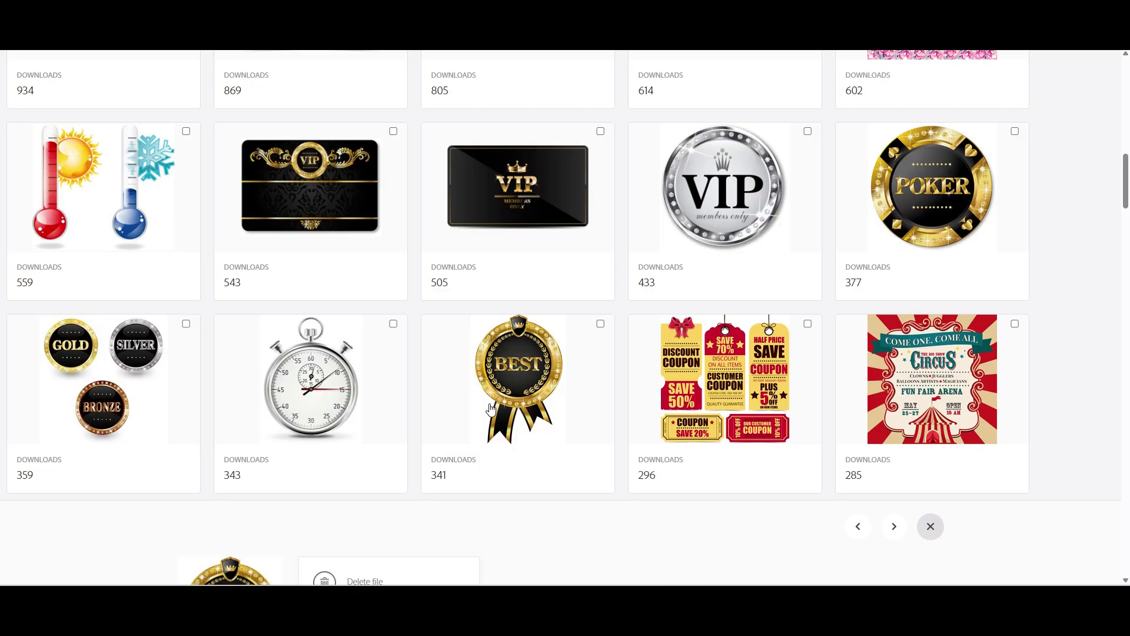
{"action": "scroll", "coordinate": [493, 408], "scroll_direction": "up", "scroll_amount": 6}
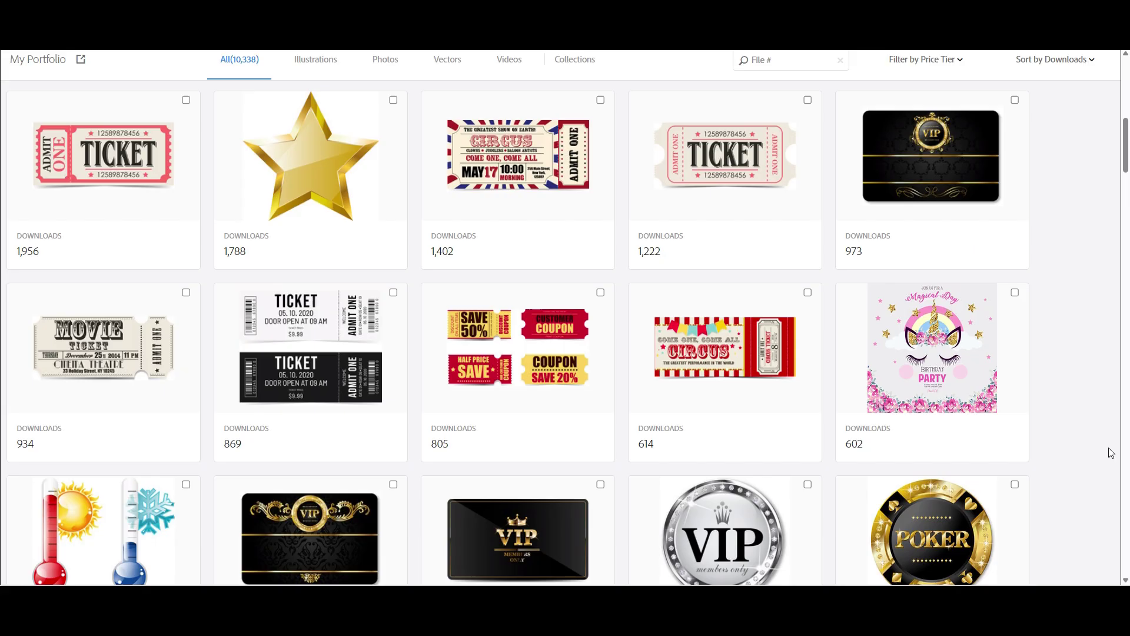
{"action": "scroll", "coordinate": [1111, 453], "scroll_direction": "down", "scroll_amount": 5}
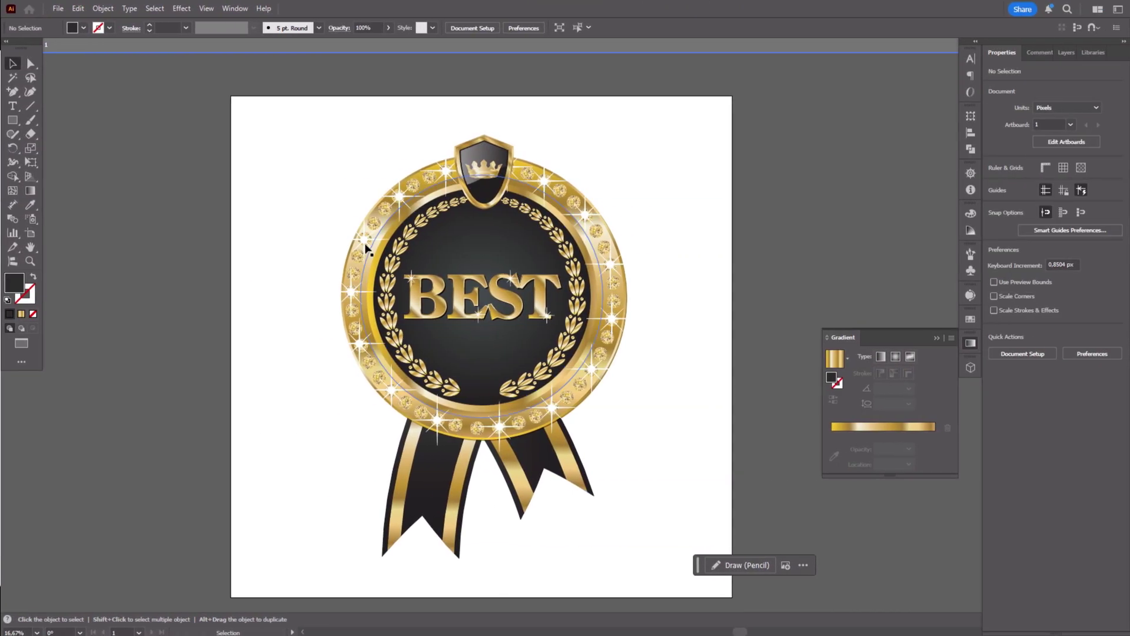
{"action": "left_click_drag", "start_coordinate": [384, 139], "coordinate": [719, 537]}
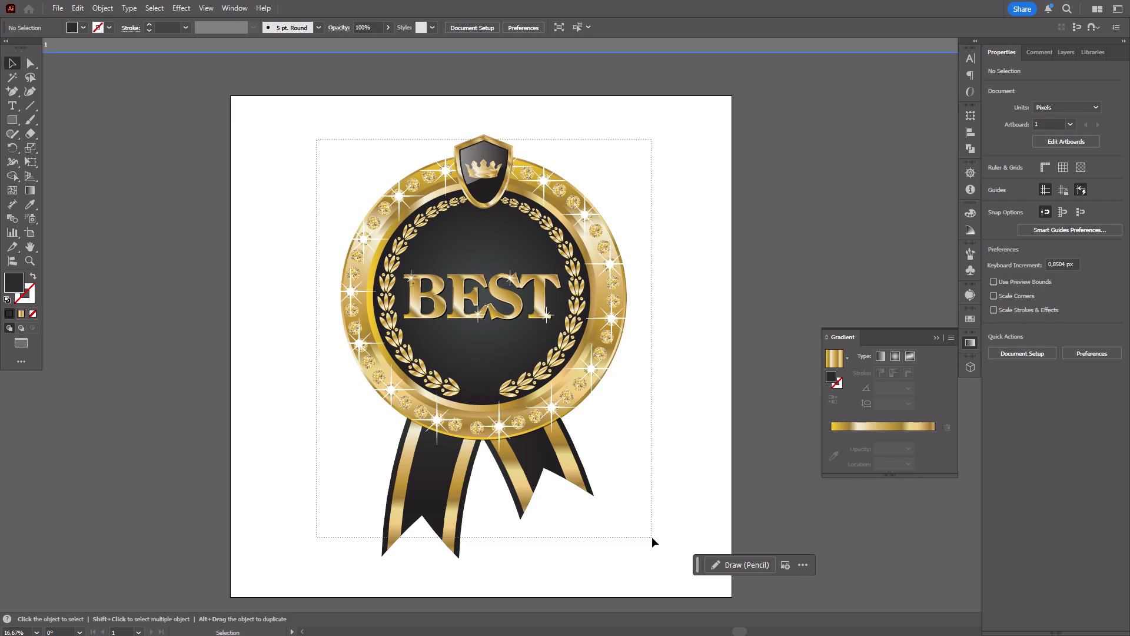
{"action": "left_click_drag", "start_coordinate": [652, 535], "coordinate": [652, 535]}
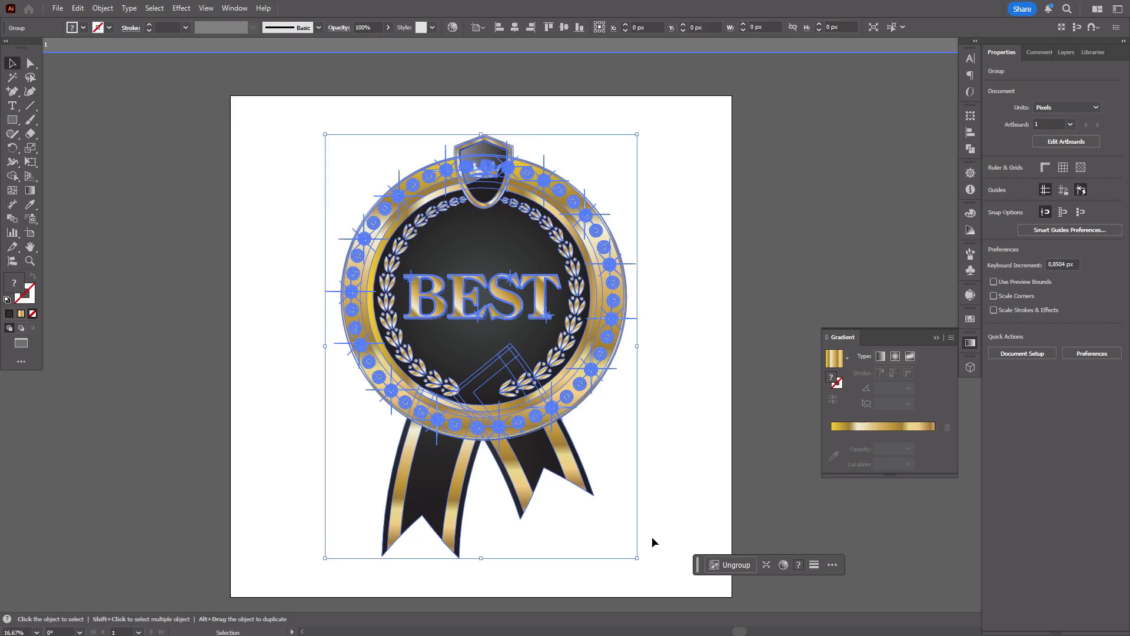
{"action": "left_click", "coordinate": [656, 449]}
Check Artboard 1's 4000 × 4000 px size with the Artboard tool, then leave artboard editing
{"action": "left_click", "coordinate": [30, 233]}
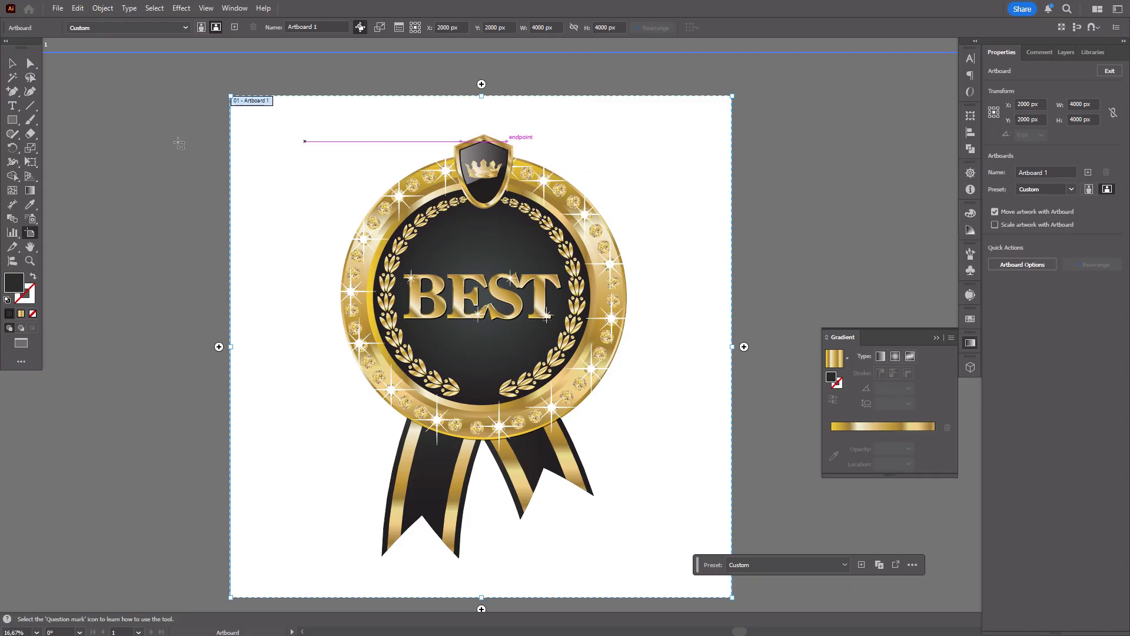
{"action": "left_click", "coordinate": [12, 63]}
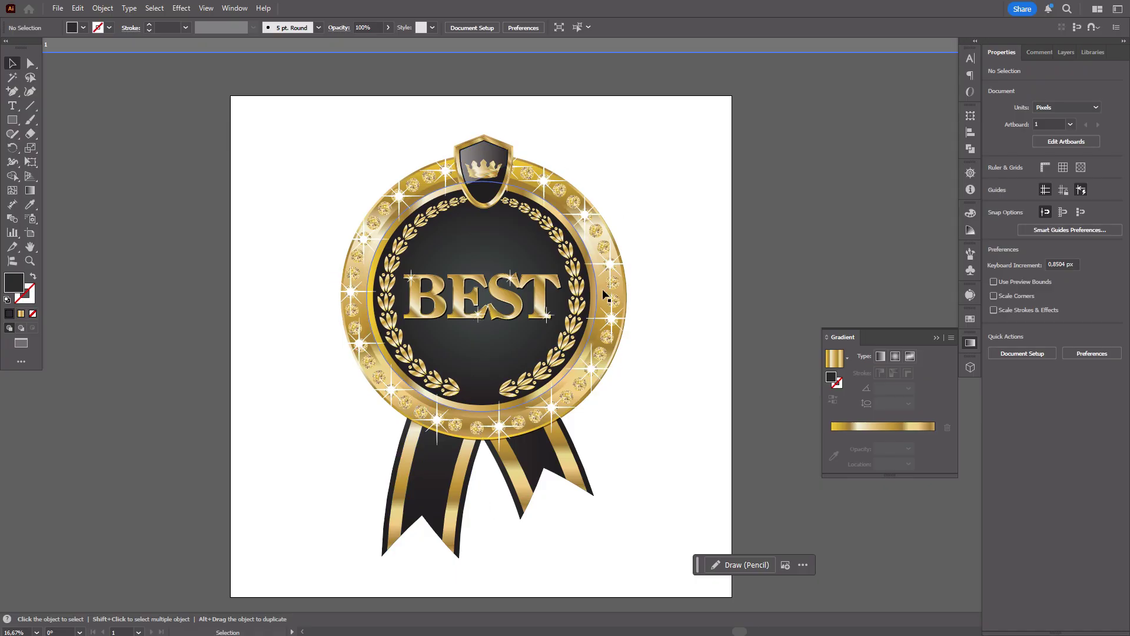
{"action": "left_click", "coordinate": [30, 260]}
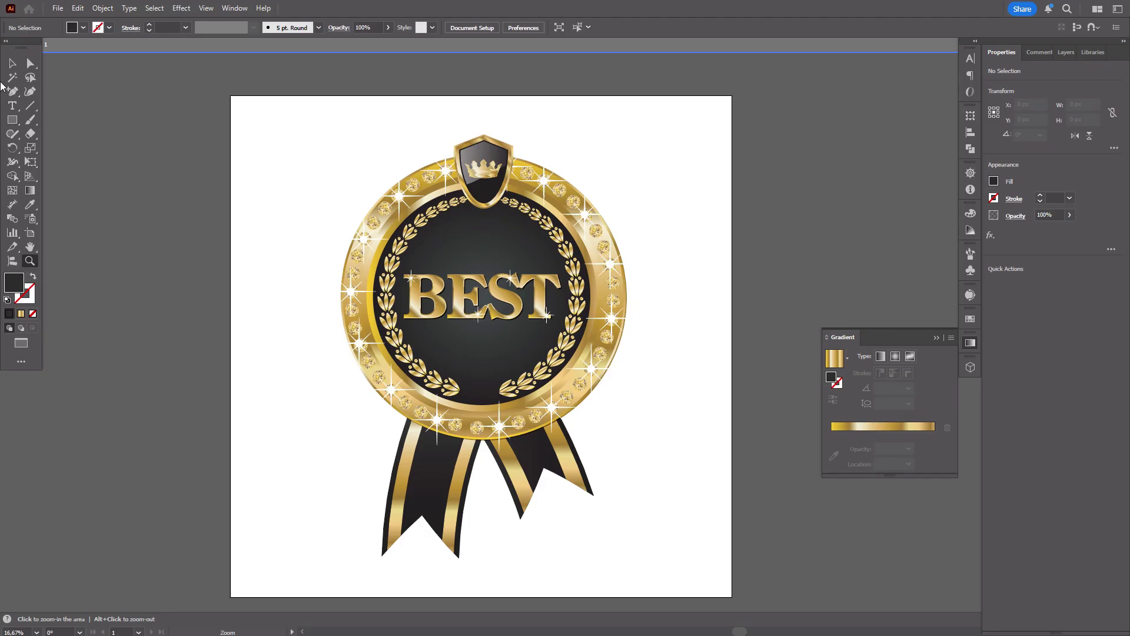
Select the gold ring to view its gradient fill, then deselect it
{"action": "left_click", "coordinate": [10, 65]}
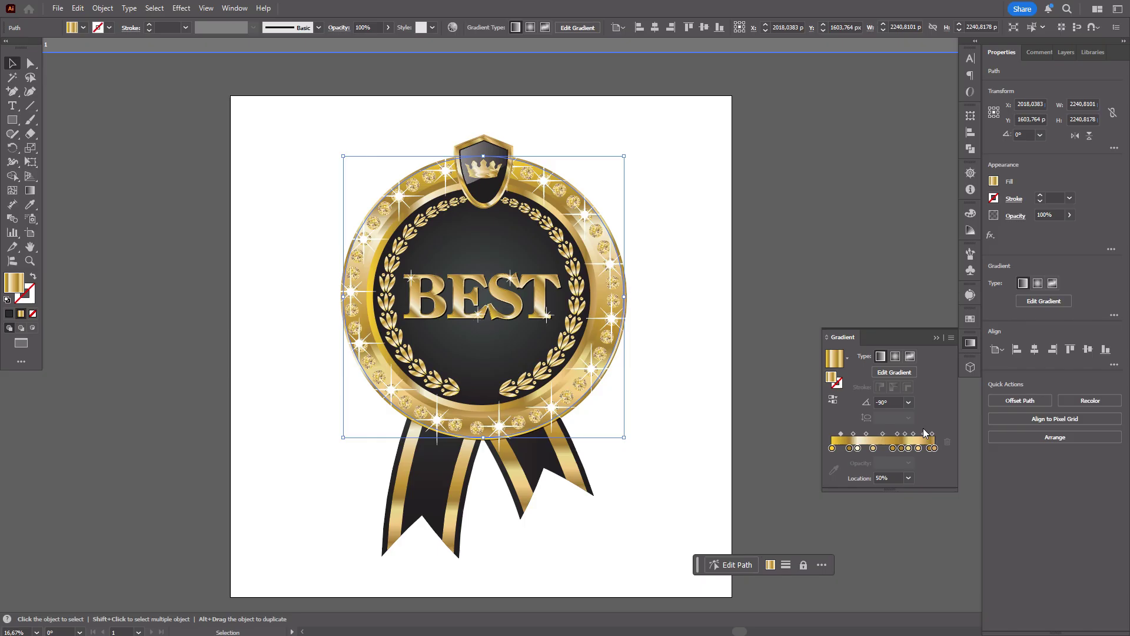
{"action": "left_click", "coordinate": [716, 402]}
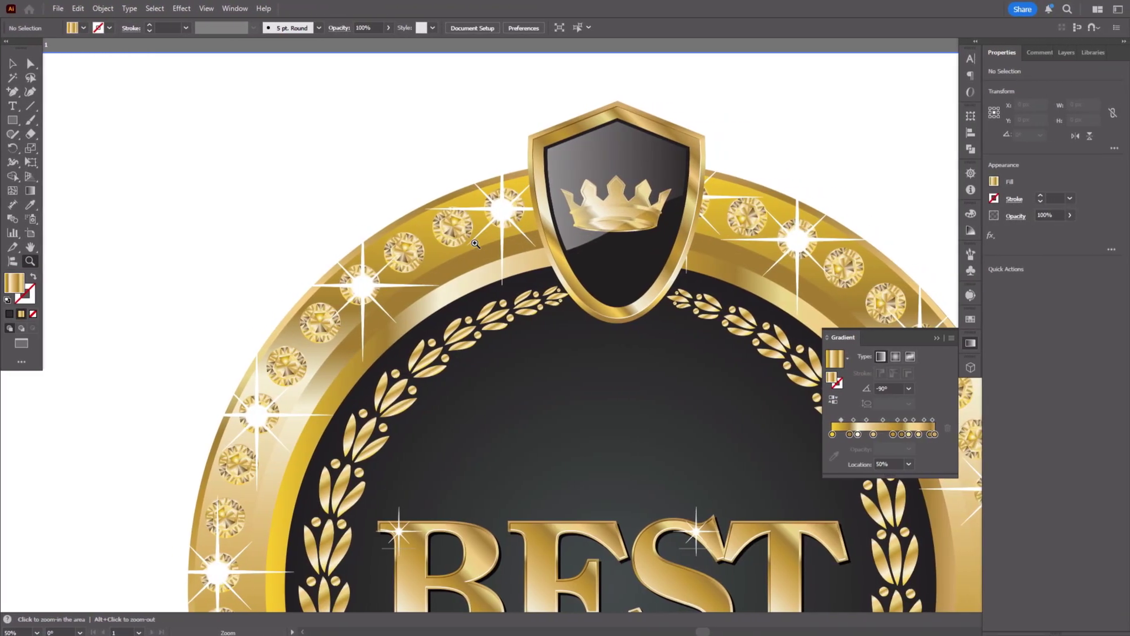
Zoom in on the ring gems and Alt-drag an enlarged gem copy onto blank artboard
{"action": "left_click", "coordinate": [453, 236]}
{"action": "left_click", "coordinate": [12, 64]}
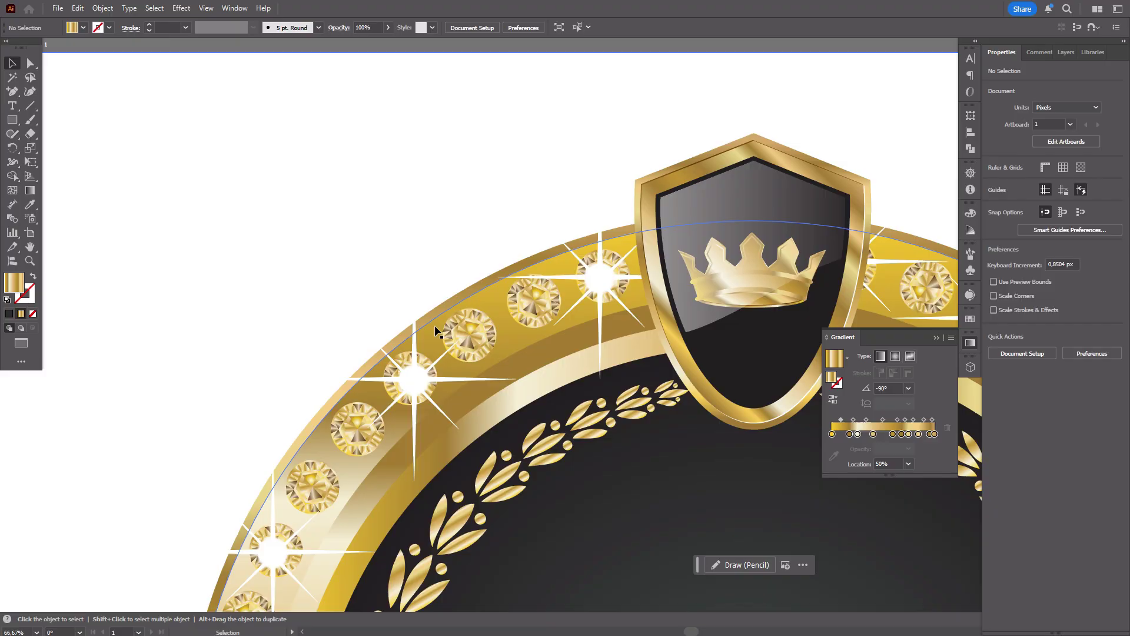
{"action": "left_click", "coordinate": [483, 347]}
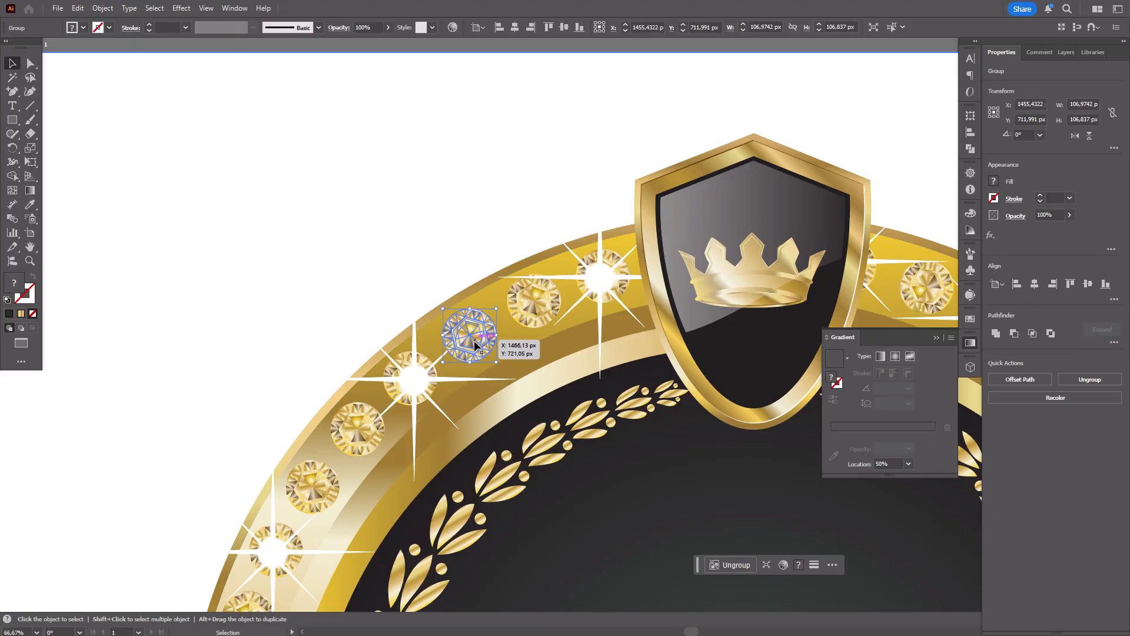
{"action": "left_click_drag", "start_coordinate": [471, 332], "coordinate": [290, 222]}
{"action": "left_click", "coordinate": [365, 201]}
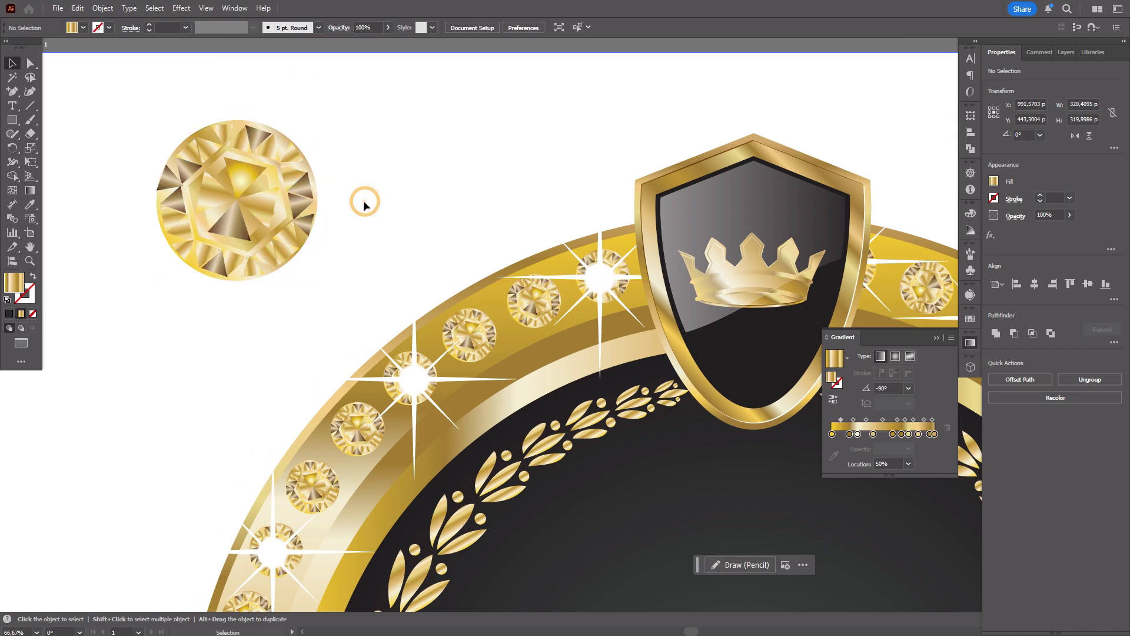
{"action": "left_click", "coordinate": [297, 203]}
Ungroup the gem and duplicate its gold circle and hexagon to the right
{"action": "right_click", "coordinate": [286, 206]}
{"action": "left_click", "coordinate": [327, 363]}
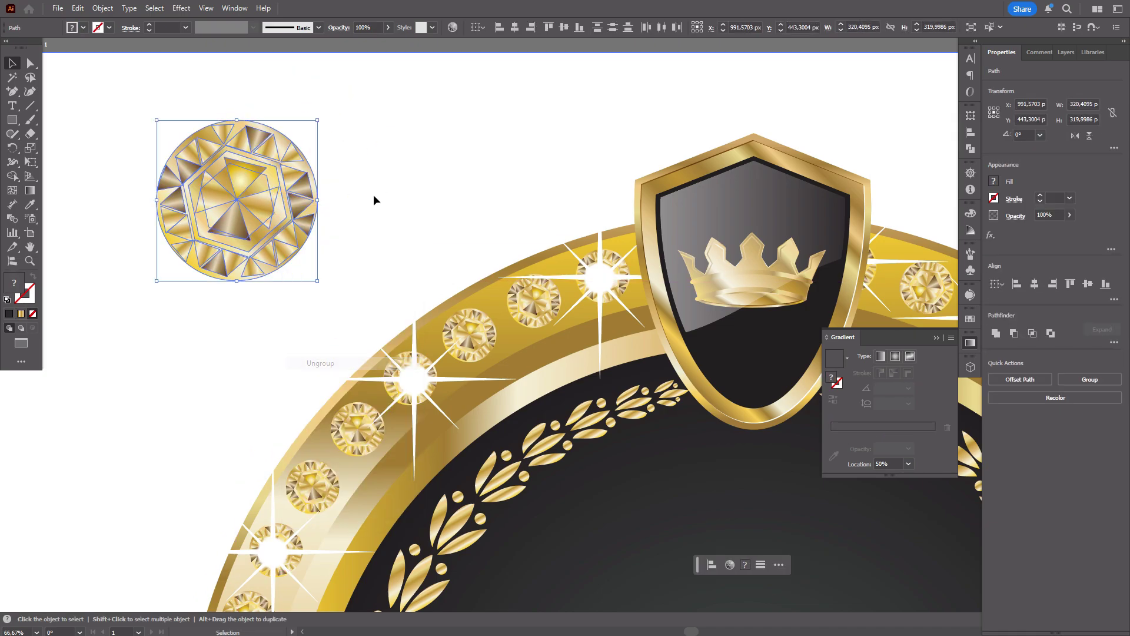
{"action": "left_click", "coordinate": [373, 197]}
{"action": "left_click", "coordinate": [277, 177]}
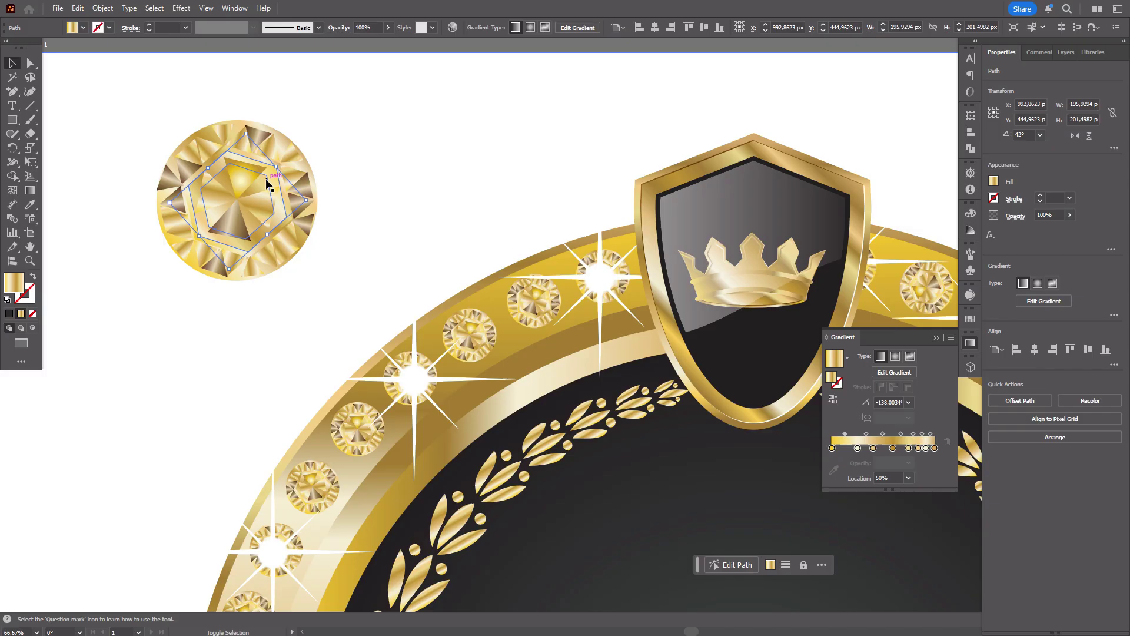
{"action": "left_click", "coordinate": [270, 161], "text": "shift"}
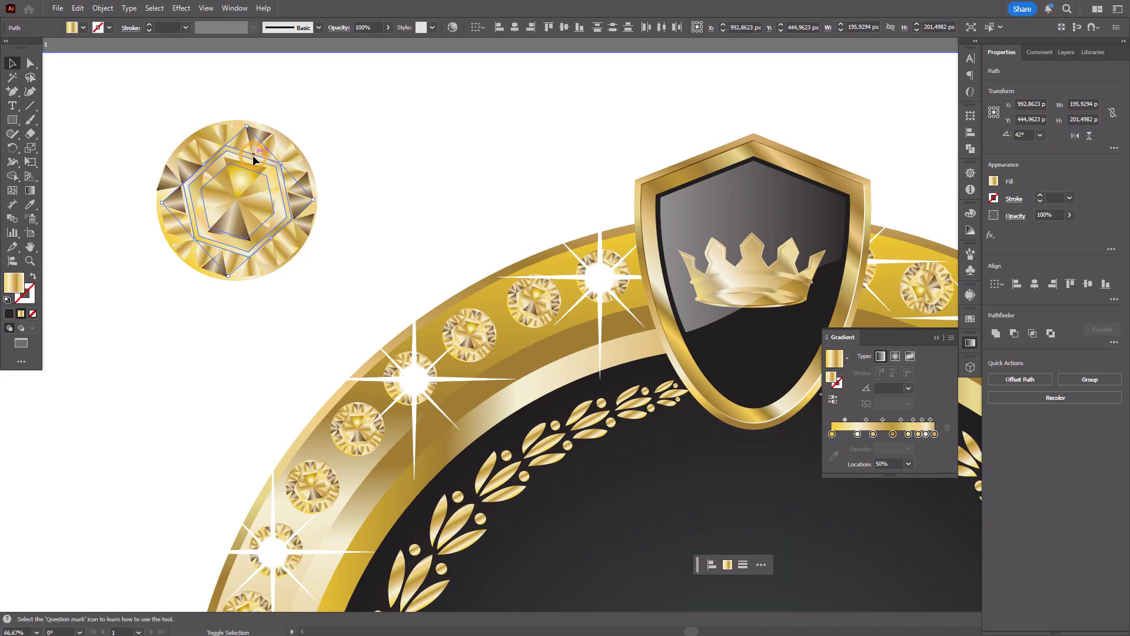
{"action": "left_click", "coordinate": [287, 144], "text": "shift"}
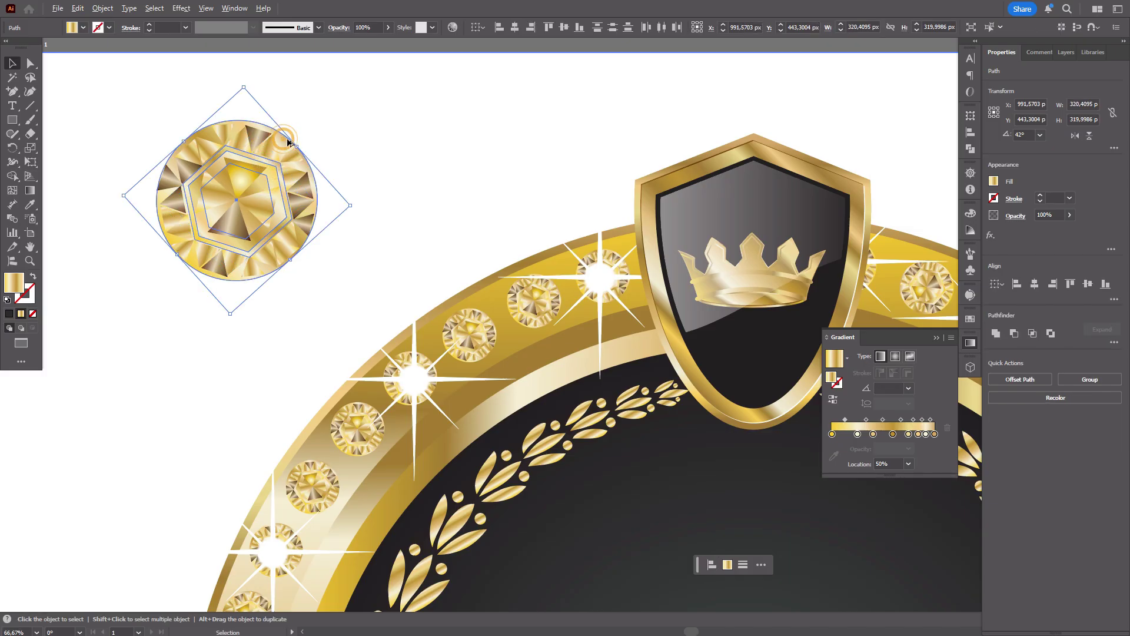
{"action": "left_click_drag", "start_coordinate": [287, 144], "coordinate": [517, 119]}
{"action": "left_click", "coordinate": [611, 109]}
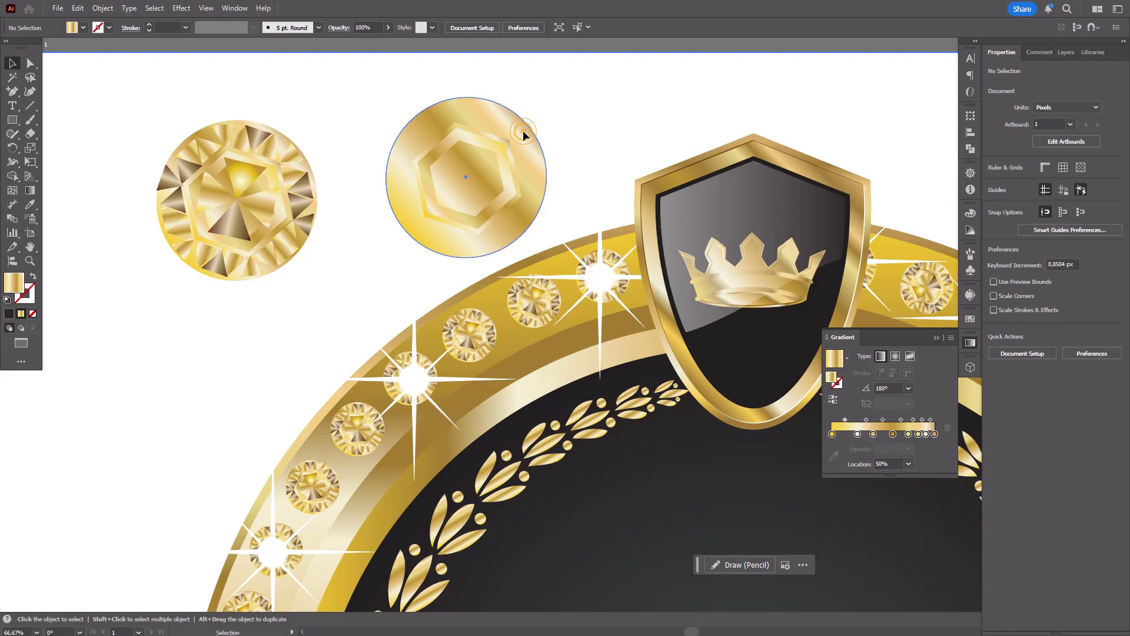
{"action": "left_click", "coordinate": [524, 133]}
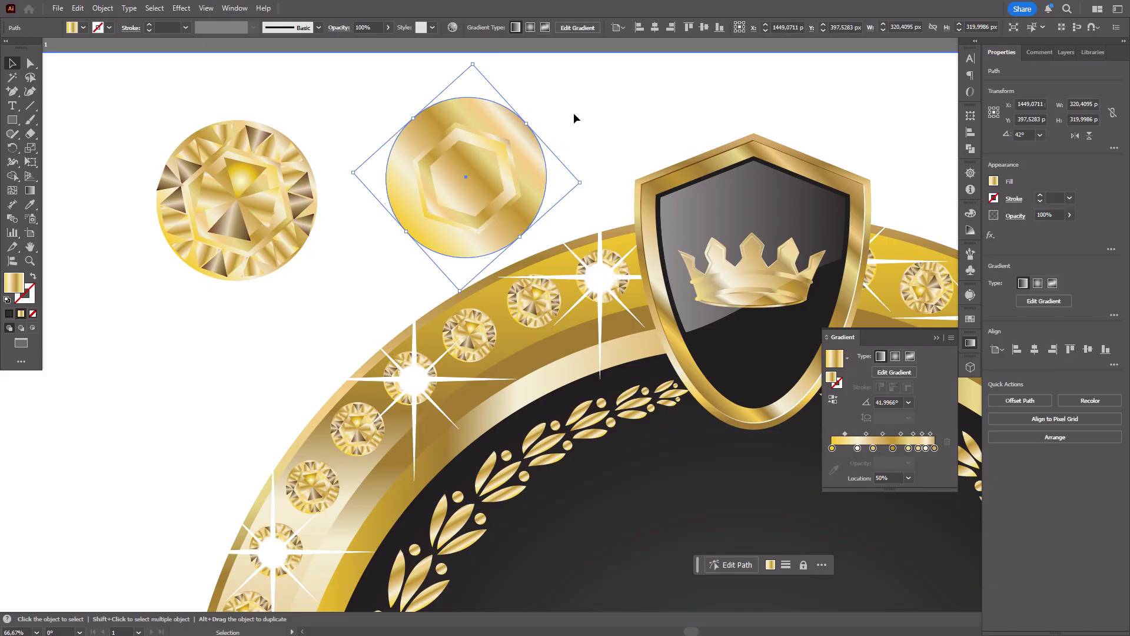
{"action": "left_click", "coordinate": [588, 106]}
{"action": "left_click", "coordinate": [504, 109]}
Draw a gold-gradient hexagon above the badge with the Polygon tool
{"action": "left_click", "coordinate": [548, 108]}
{"action": "left_click", "coordinate": [12, 119]}
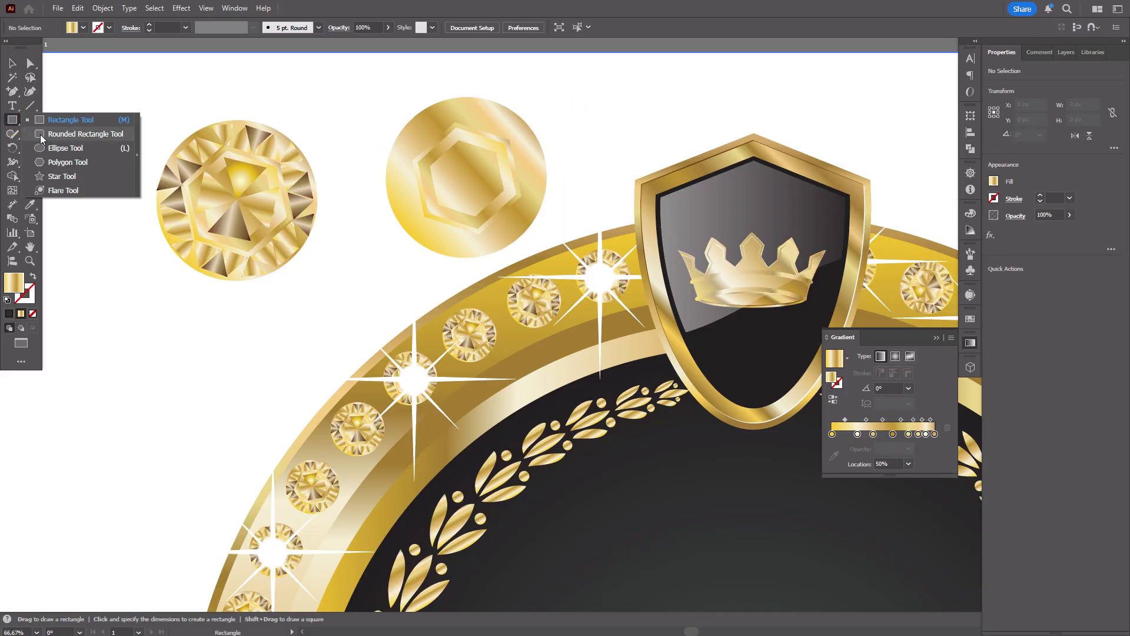
{"action": "left_click", "coordinate": [60, 166]}
{"action": "left_click_drag", "start_coordinate": [576, 104], "coordinate": [600, 147]}
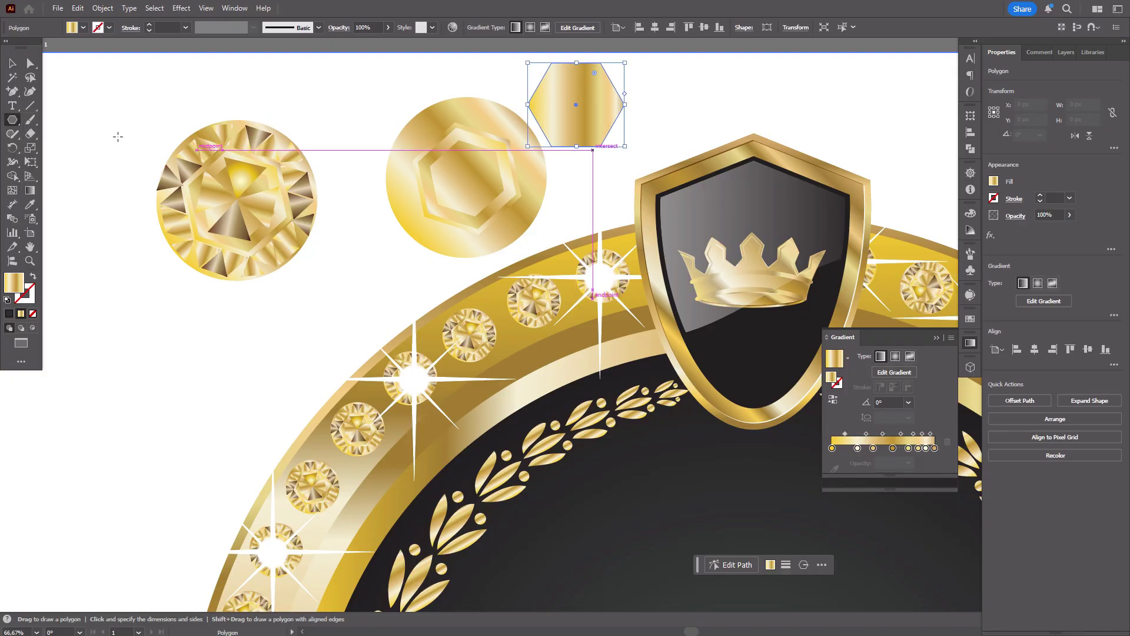
Draw a 192.5 px gold-gradient circle beside the hexagon with the Ellipse tool
{"action": "left_click", "coordinate": [11, 120]}
{"action": "left_click", "coordinate": [53, 149]}
{"action": "left_click_drag", "start_coordinate": [365, 107], "coordinate": [692, 112]}
{"action": "key", "text": "v"}
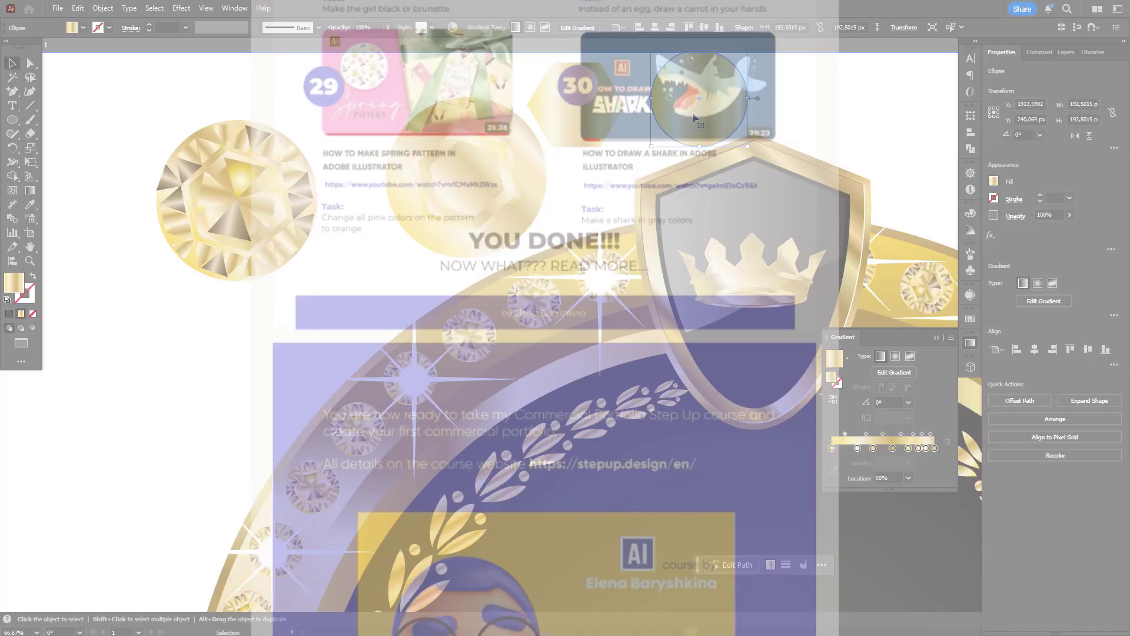
{"action": "scroll", "coordinate": [800, 191], "scroll_direction": "up", "scroll_amount": 3}
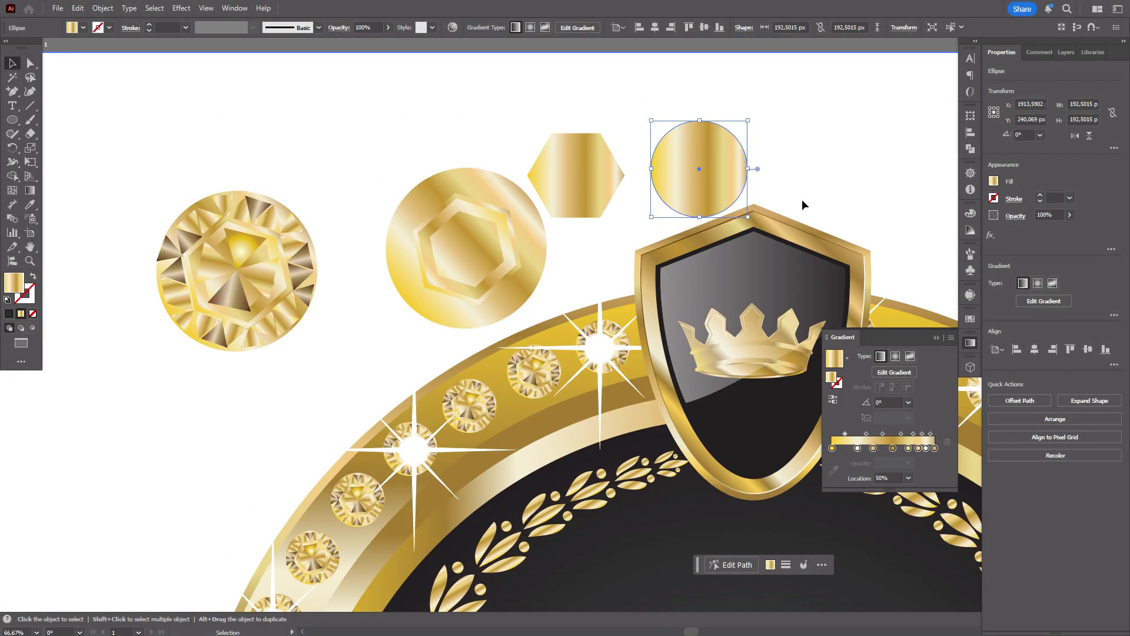
Zoom in on the faceted gem and inspect its triangular top facets
{"action": "left_click", "coordinate": [30, 261]}
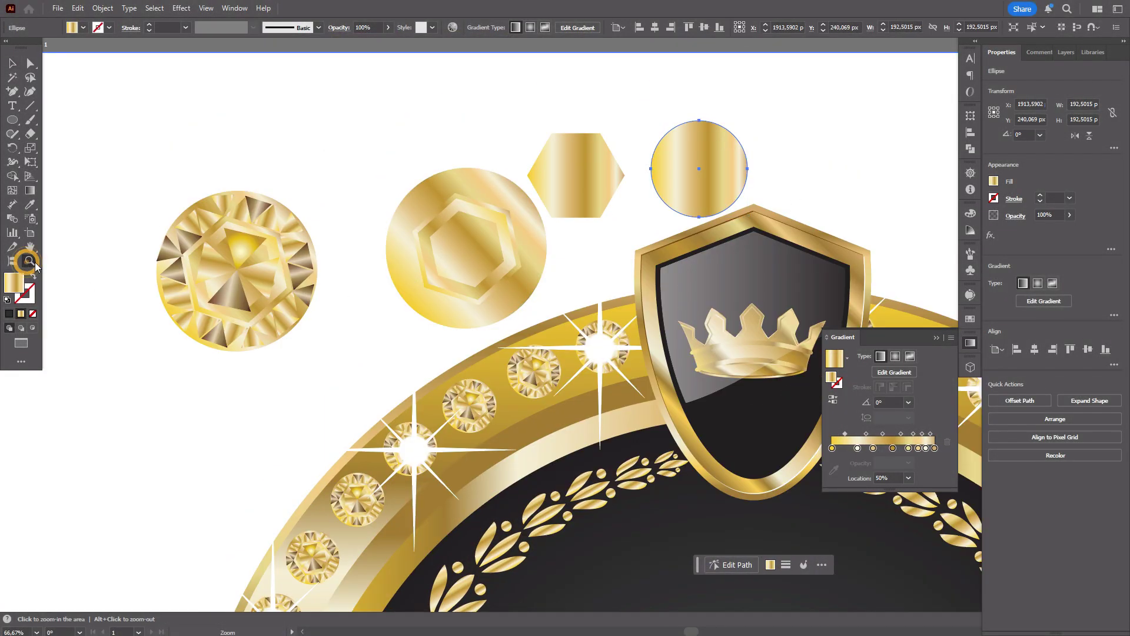
{"action": "left_click", "coordinate": [352, 270]}
{"action": "left_click", "coordinate": [480, 320]}
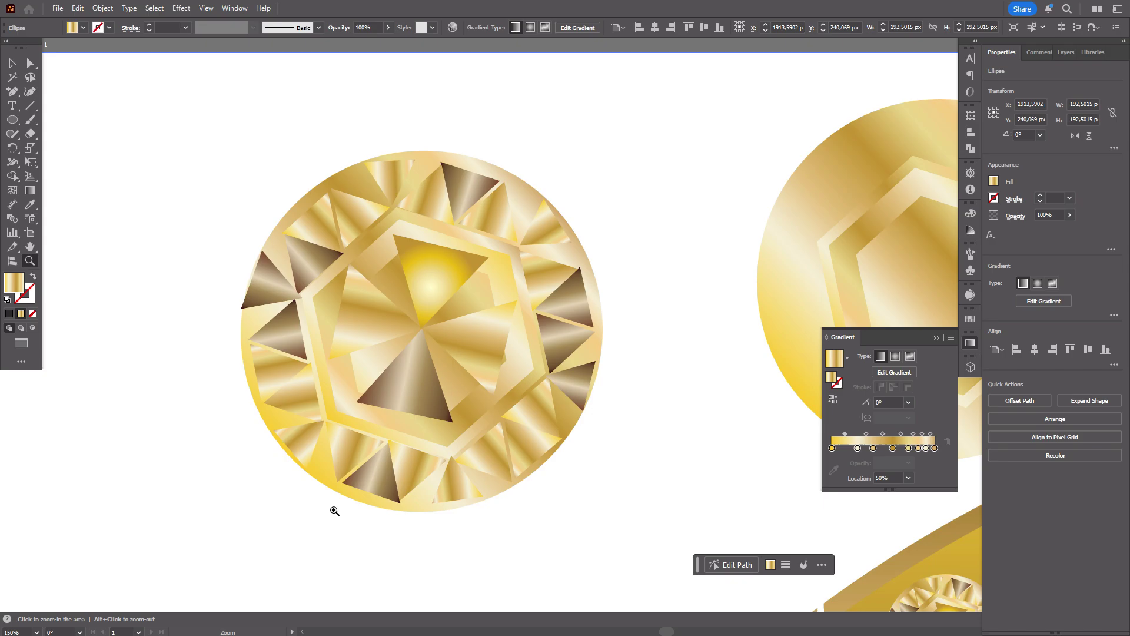
{"action": "left_click", "coordinate": [13, 63]}
{"action": "left_click", "coordinate": [318, 228]}
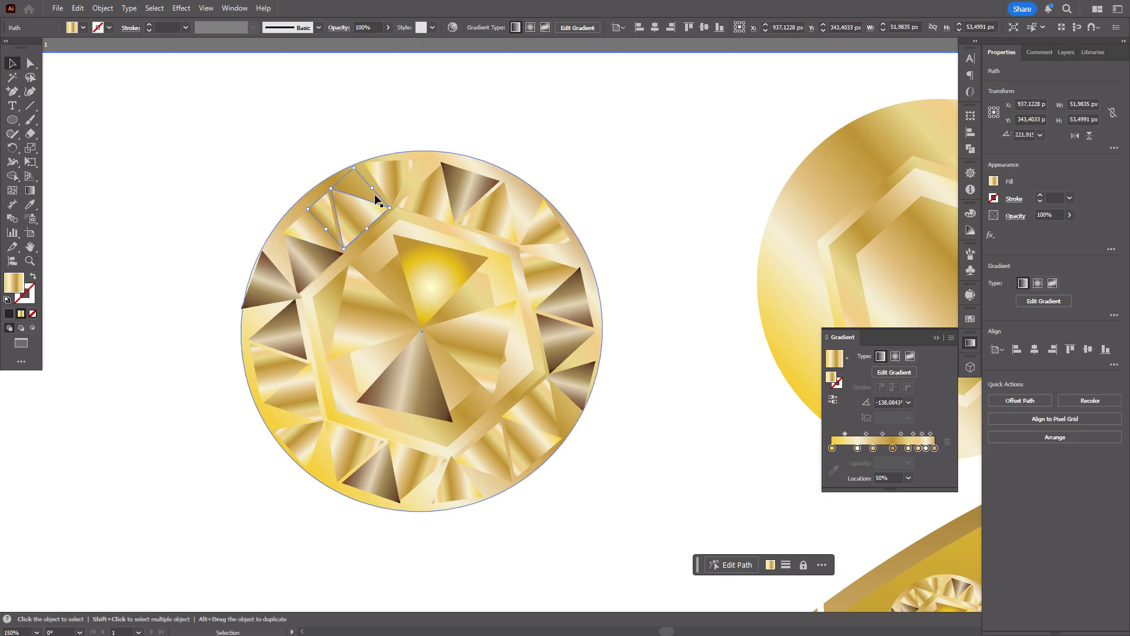
{"action": "left_click", "coordinate": [512, 222]}
{"action": "left_click", "coordinate": [684, 160]}
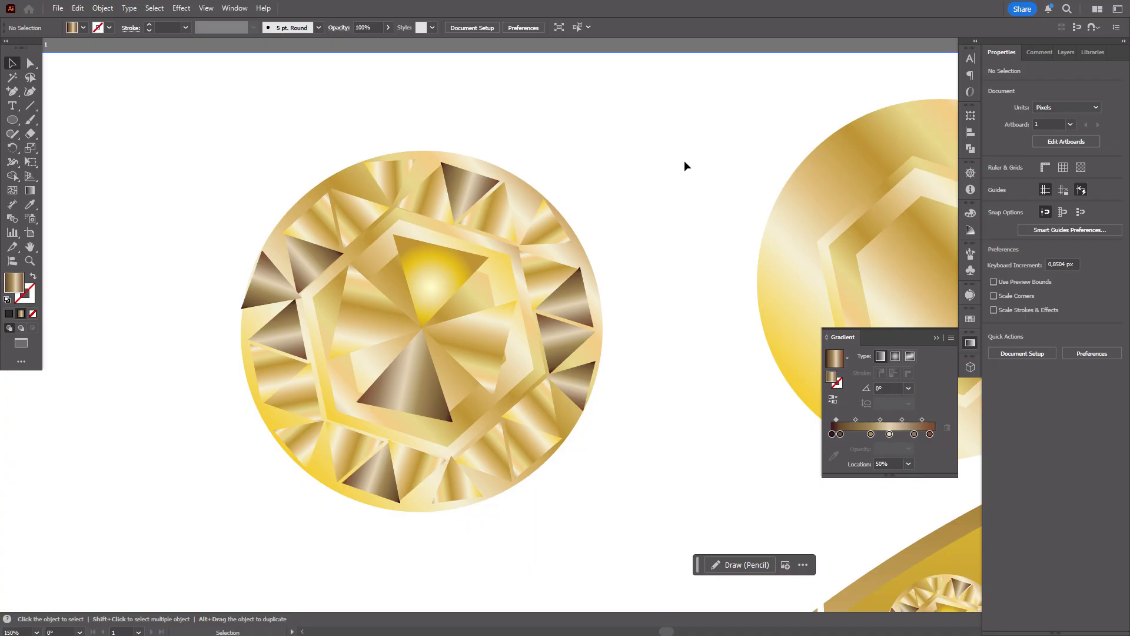
{"action": "left_click", "coordinate": [474, 194]}
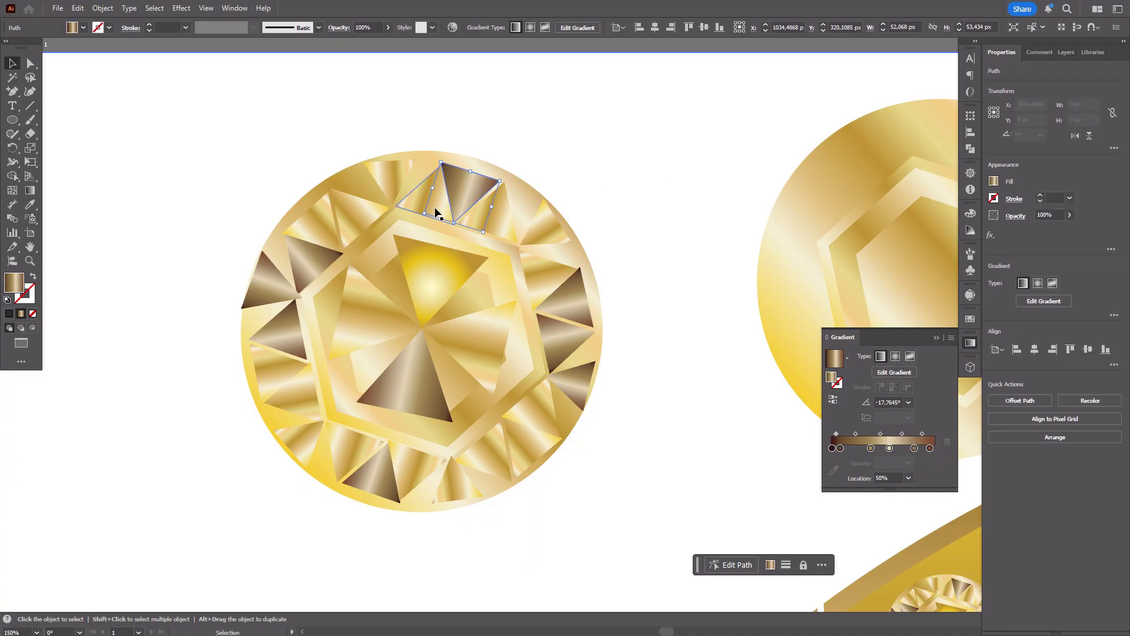
{"action": "left_click", "coordinate": [410, 204]}
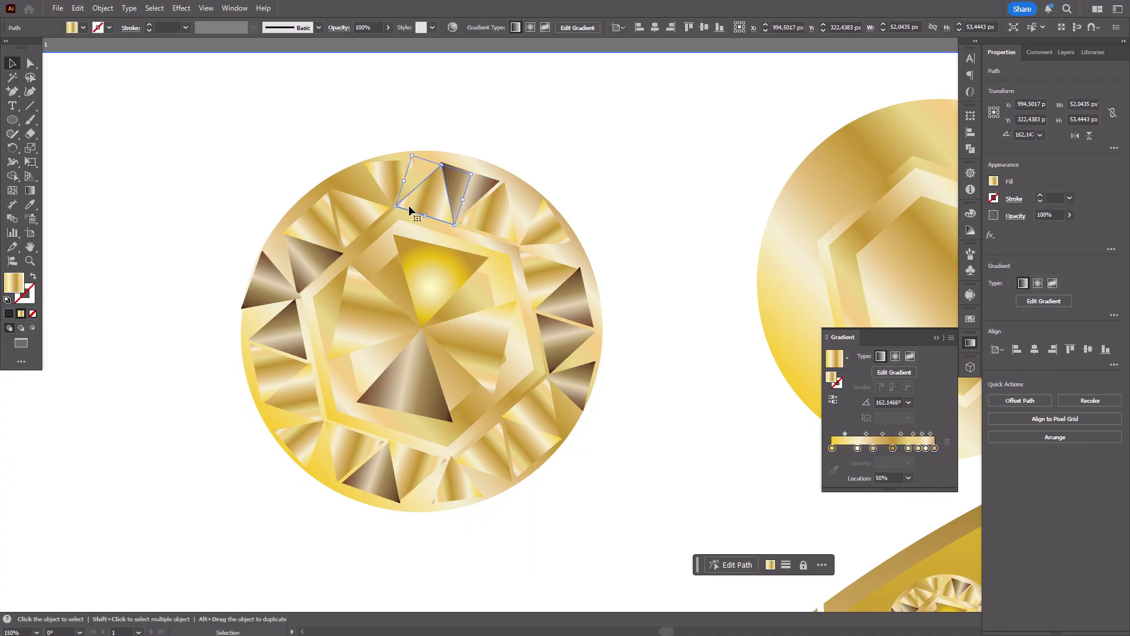
{"action": "scroll", "coordinate": [600, 224], "scroll_direction": "up", "scroll_amount": 1}
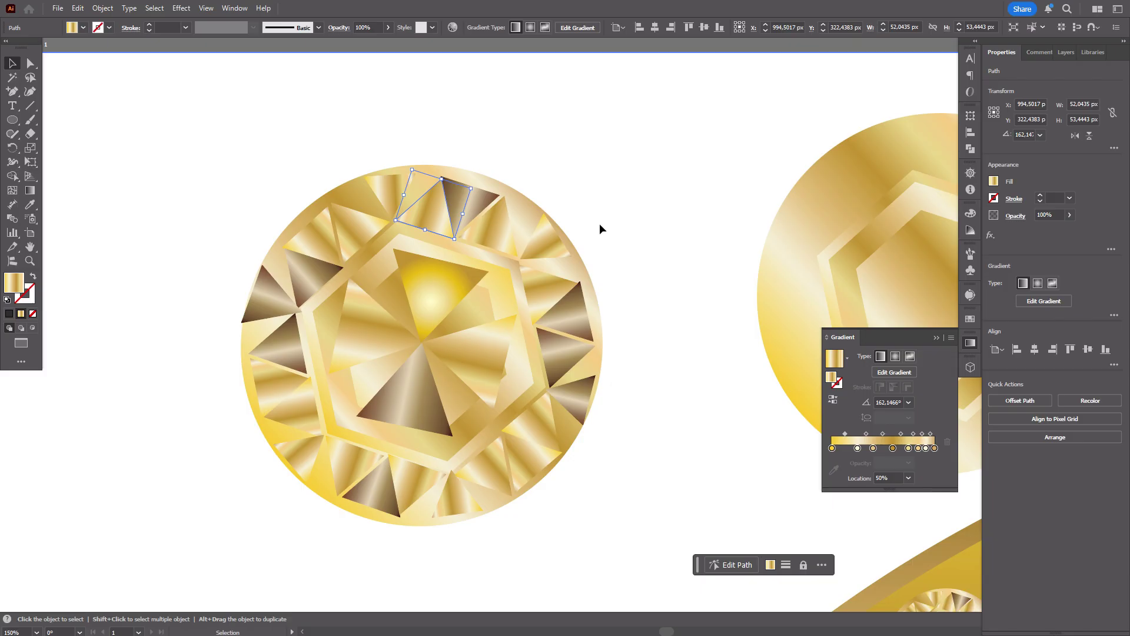
{"action": "left_click", "coordinate": [391, 183]}
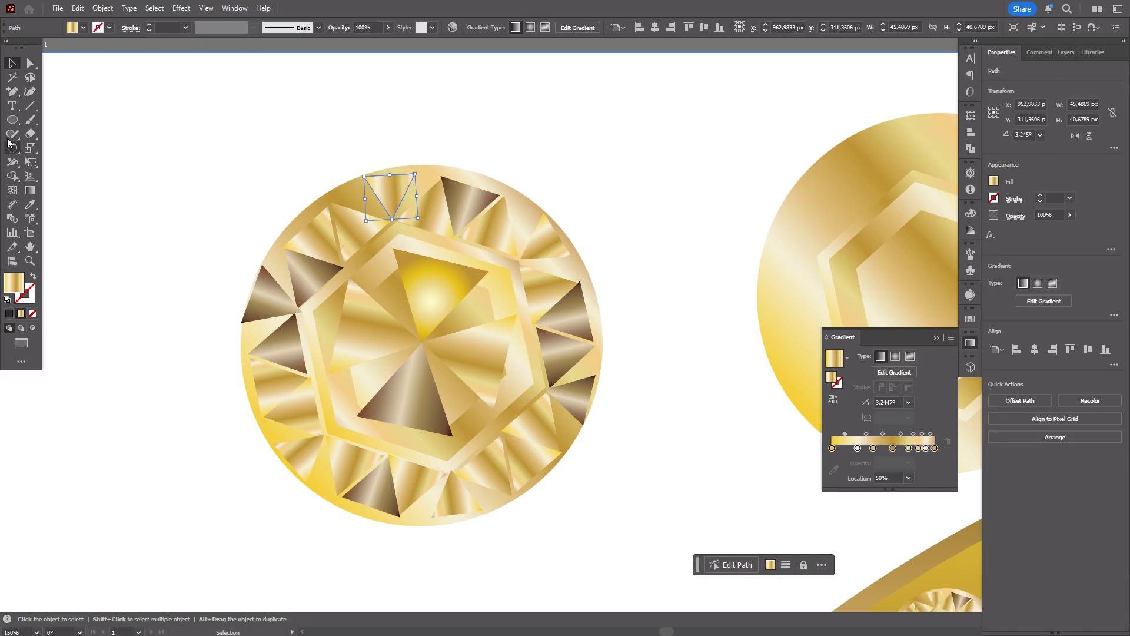
Create a 3-sided polygon and shrink it to a small facet near the gem
{"action": "left_click_drag", "start_coordinate": [12, 120], "coordinate": [53, 165]}
{"action": "left_click", "coordinate": [190, 222]}
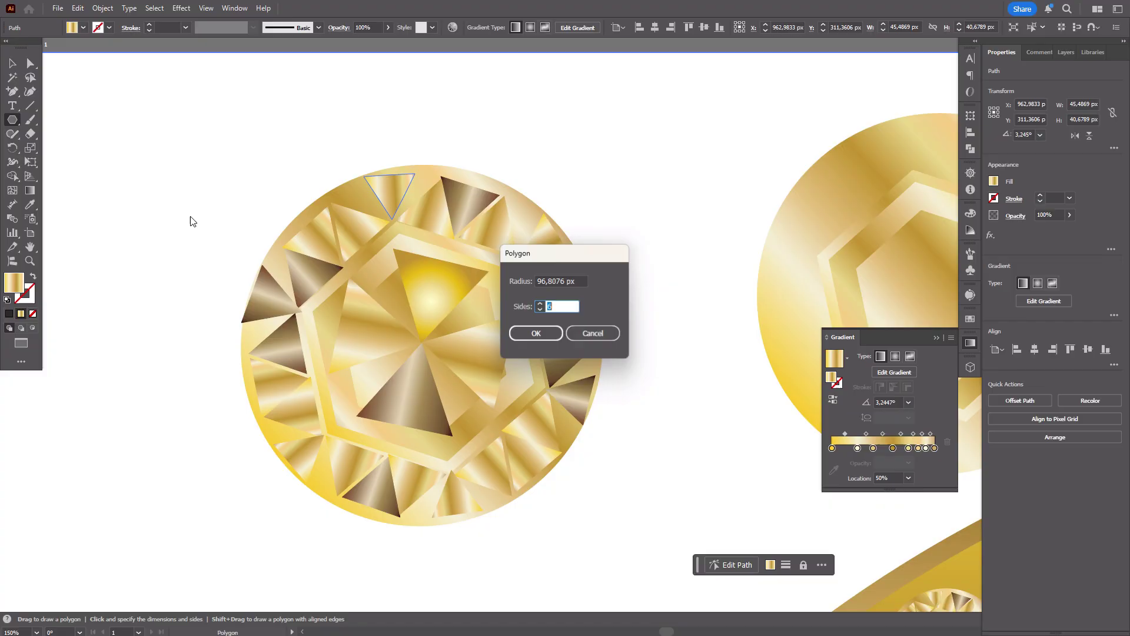
{"action": "type", "text": "3"}
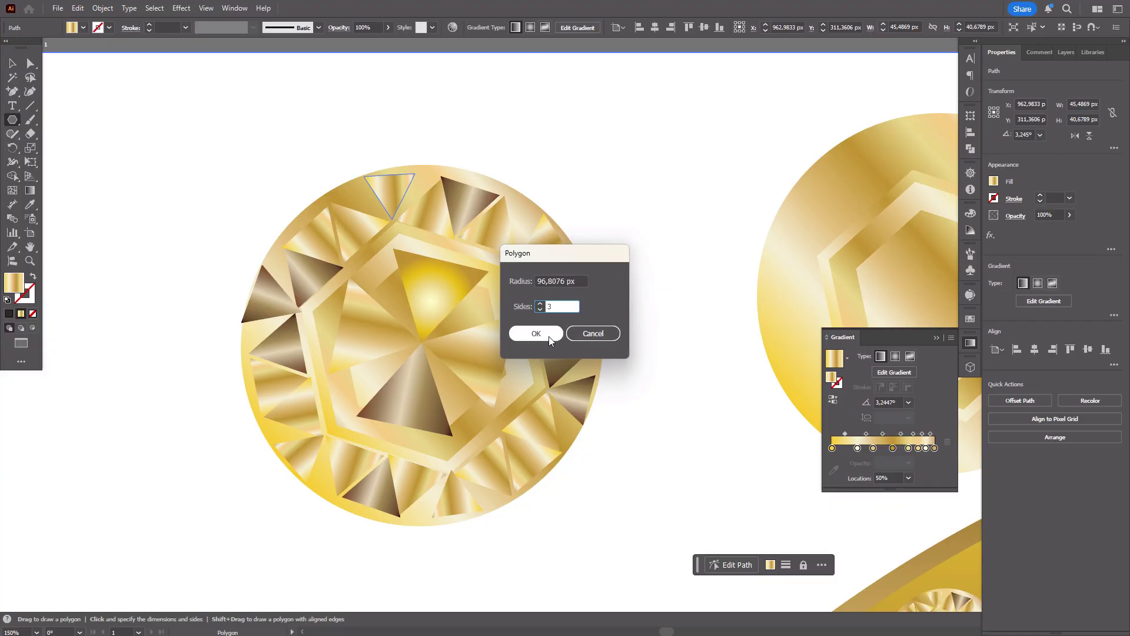
{"action": "left_click", "coordinate": [536, 334]}
{"action": "left_click", "coordinate": [12, 64]}
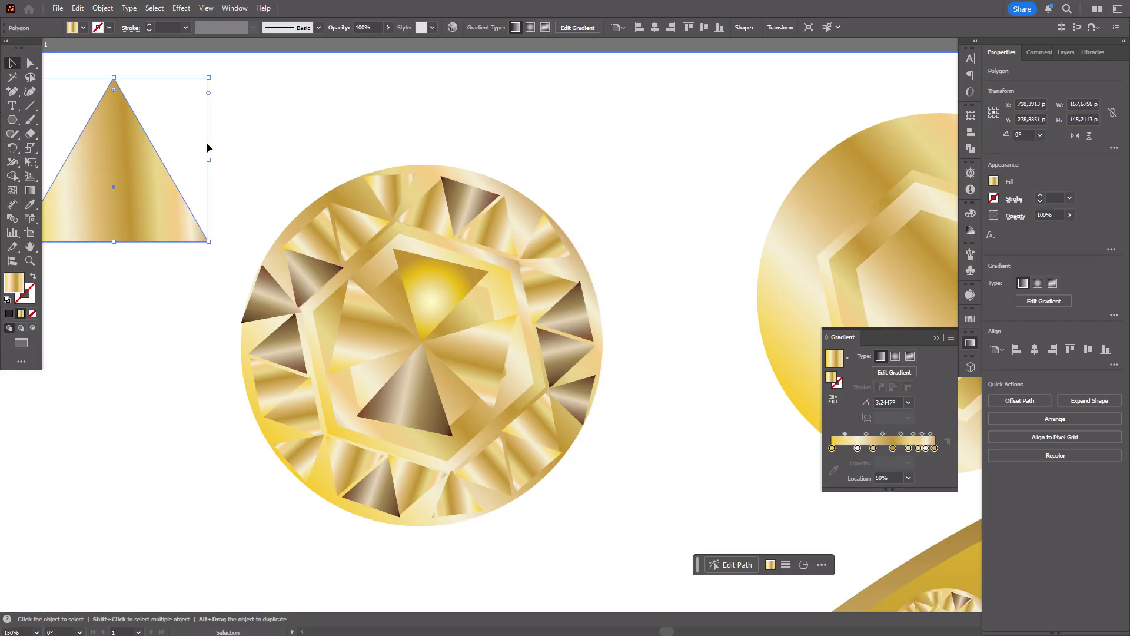
{"action": "left_click_drag", "start_coordinate": [208, 159], "coordinate": [330, 130]}
{"action": "left_click", "coordinate": [379, 169]}
{"action": "left_click_drag", "start_coordinate": [305, 88], "coordinate": [337, 128]}
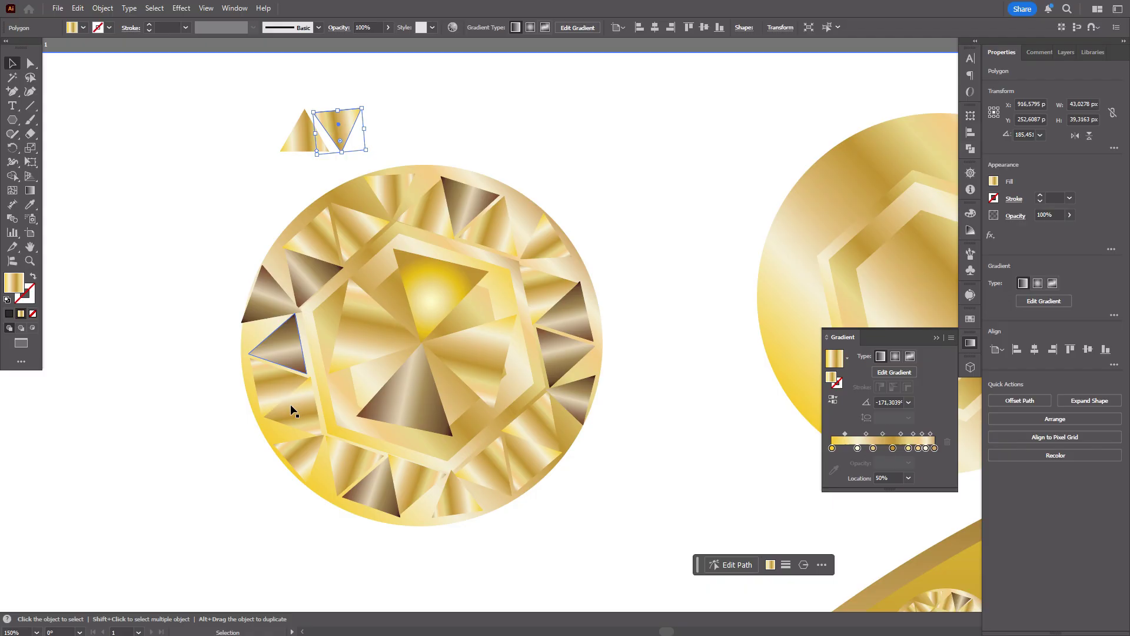
Zoom out to the whole badge and try moving and duplicating gold circles around it
{"action": "key", "text": "z"}
{"action": "left_click", "coordinate": [419, 281], "text": "alt"}
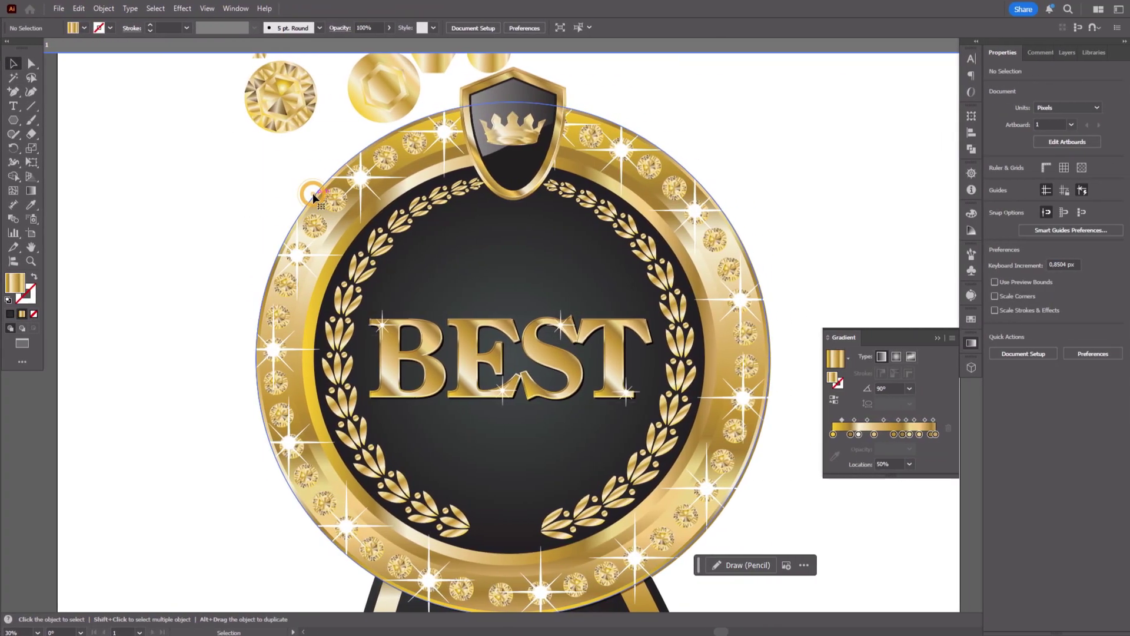
{"action": "left_click", "coordinate": [313, 193]}
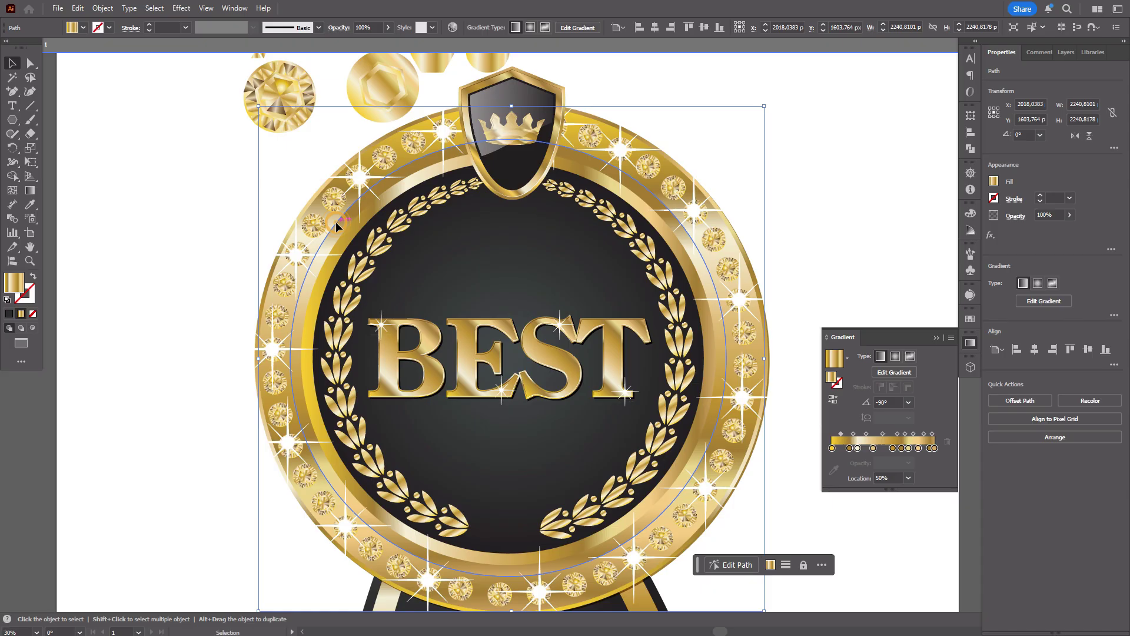
{"action": "left_click_drag", "start_coordinate": [669, 153], "coordinate": [848, 133]}
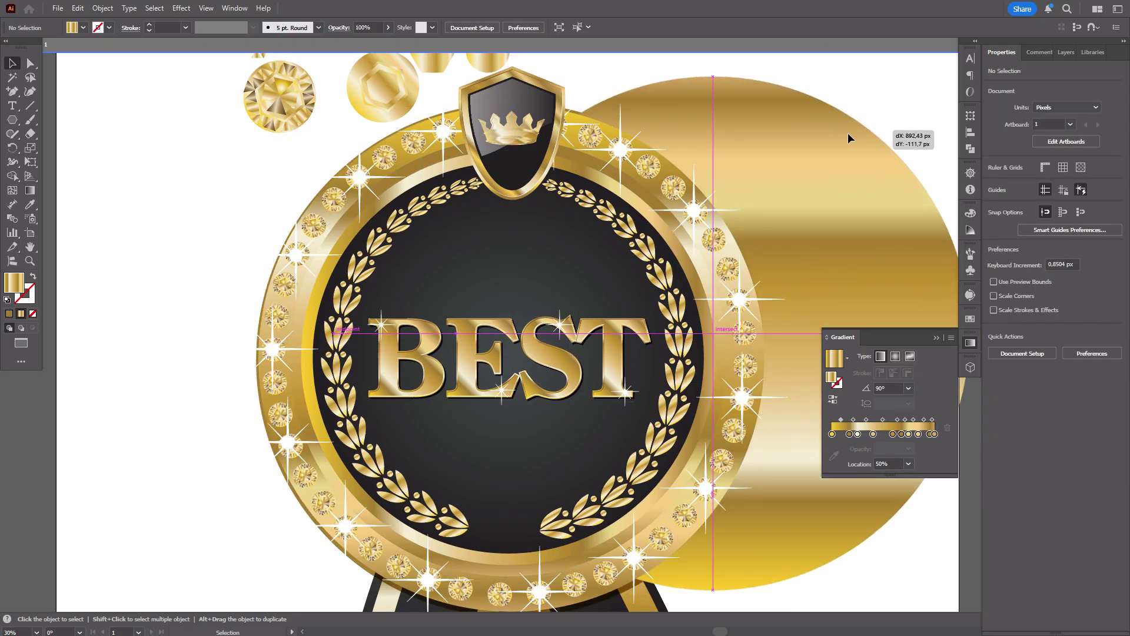
{"action": "left_click_drag", "start_coordinate": [583, 110], "coordinate": [214, 118]}
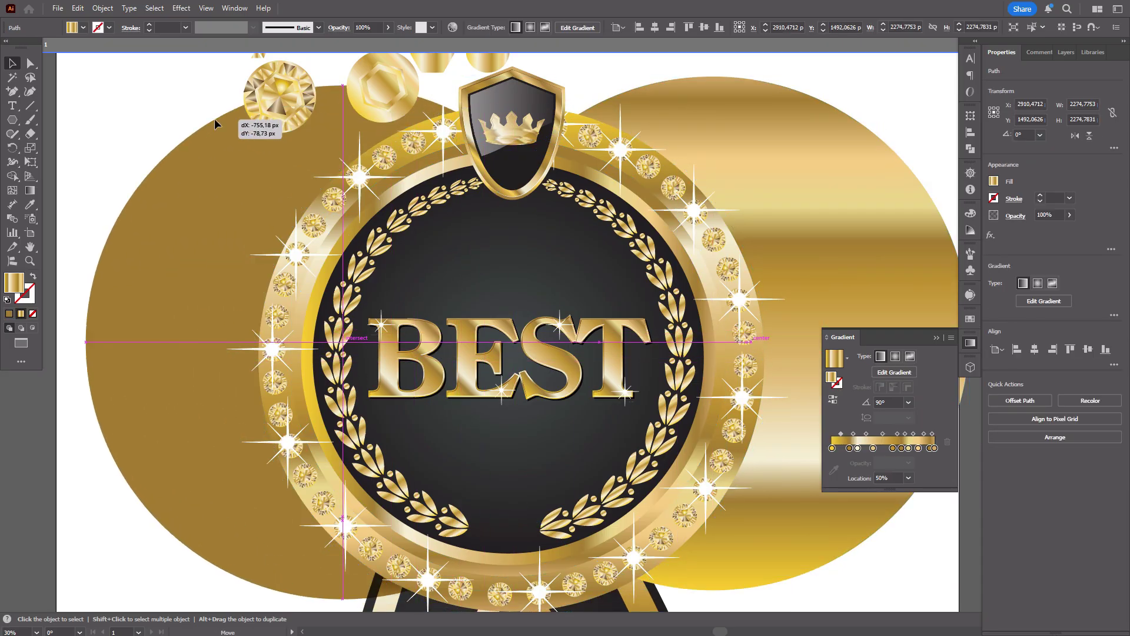
{"action": "left_click_drag", "start_coordinate": [293, 243], "coordinate": [318, 289]}
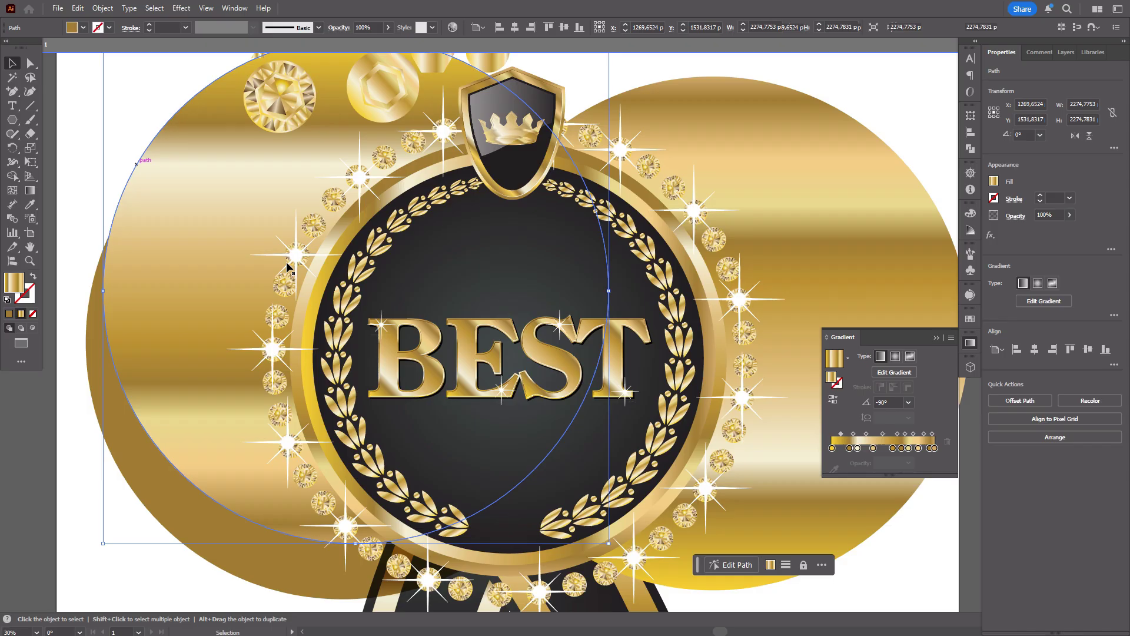
{"action": "left_click_drag", "start_coordinate": [156, 234], "coordinate": [171, 392]}
{"action": "left_click_drag", "start_coordinate": [371, 201], "coordinate": [701, 249]}
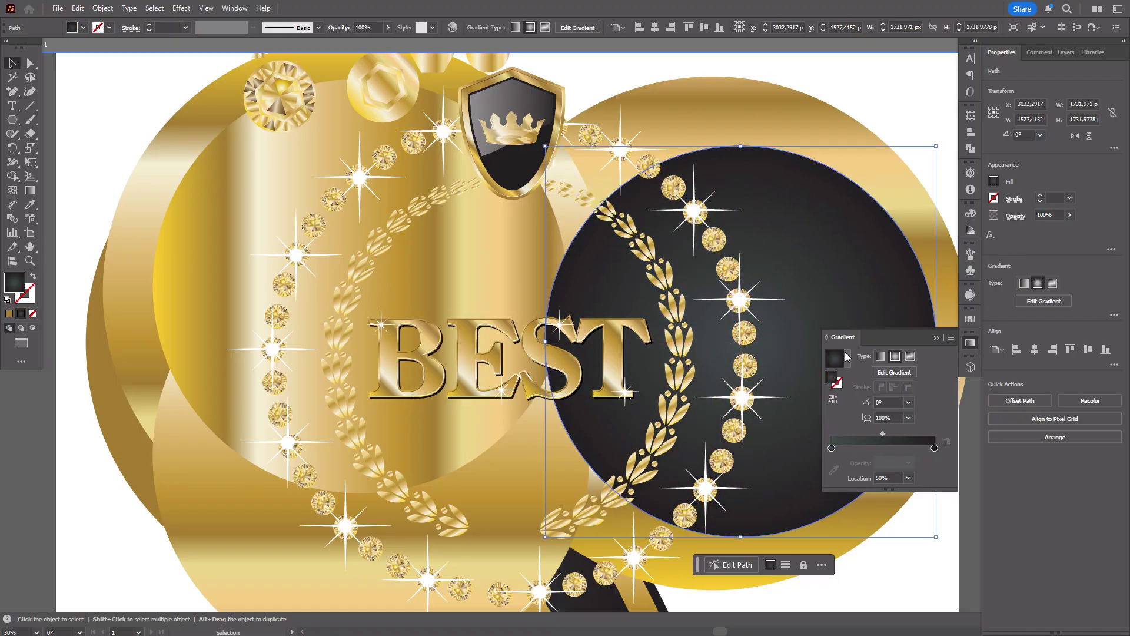
Undo the circle rearrangements so the badge stands alone again
{"action": "key", "text": "ctrl+z"}
{"action": "key", "text": "ctrl+z"}
{"action": "key", "text": "ctrl+z"}
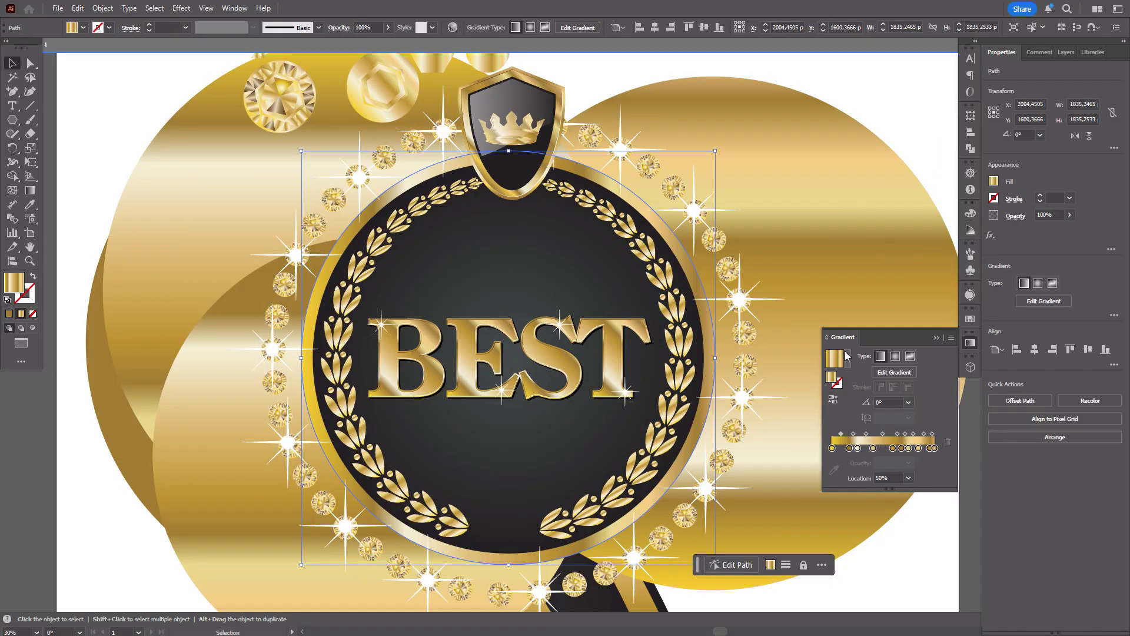
{"action": "key", "text": "ctrl+z"}
{"action": "key", "text": "ctrl+z"}
{"action": "key", "text": "ctrl+z"}
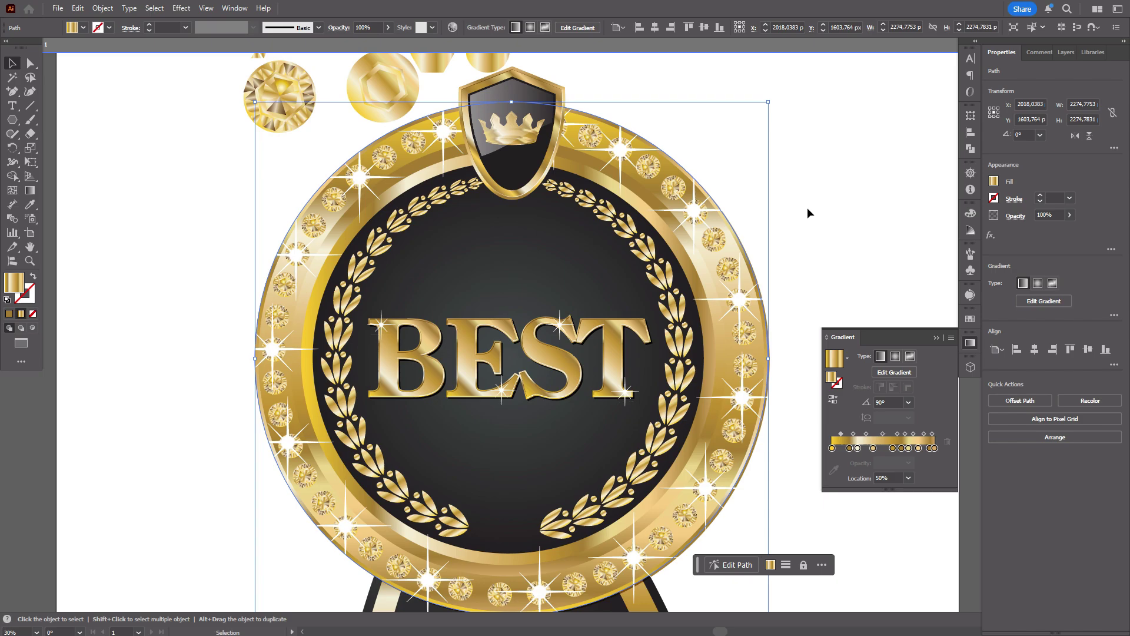
{"action": "scroll", "coordinate": [807, 200], "scroll_direction": "down", "scroll_amount": 2}
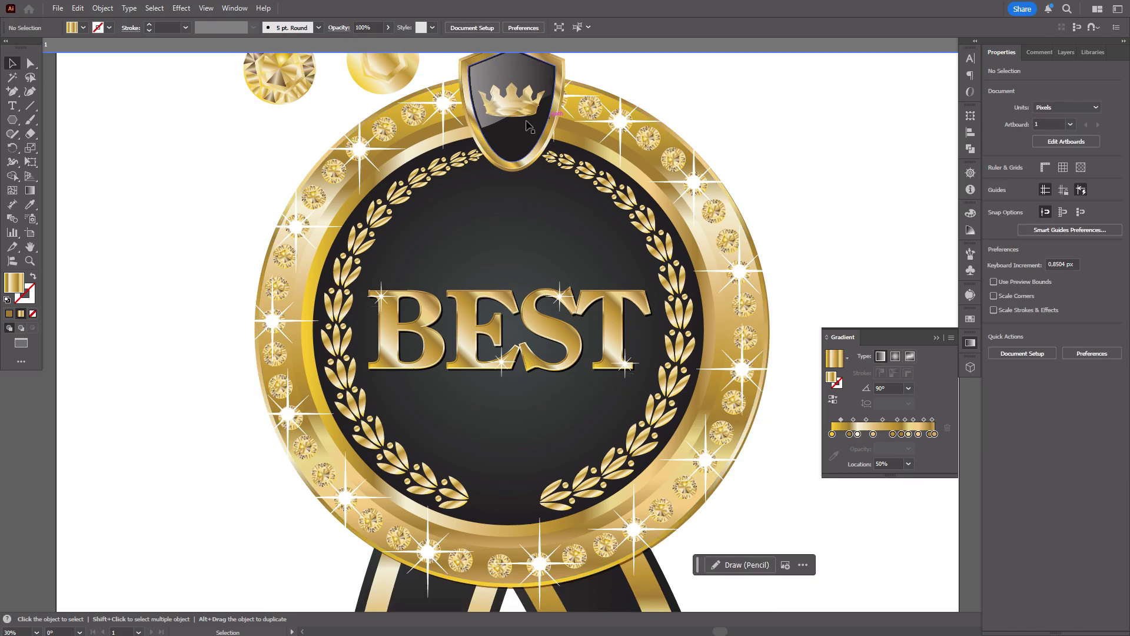
Select the outer gold ring and undo then redo its size and gradient changes
{"action": "left_click", "coordinate": [338, 150]}
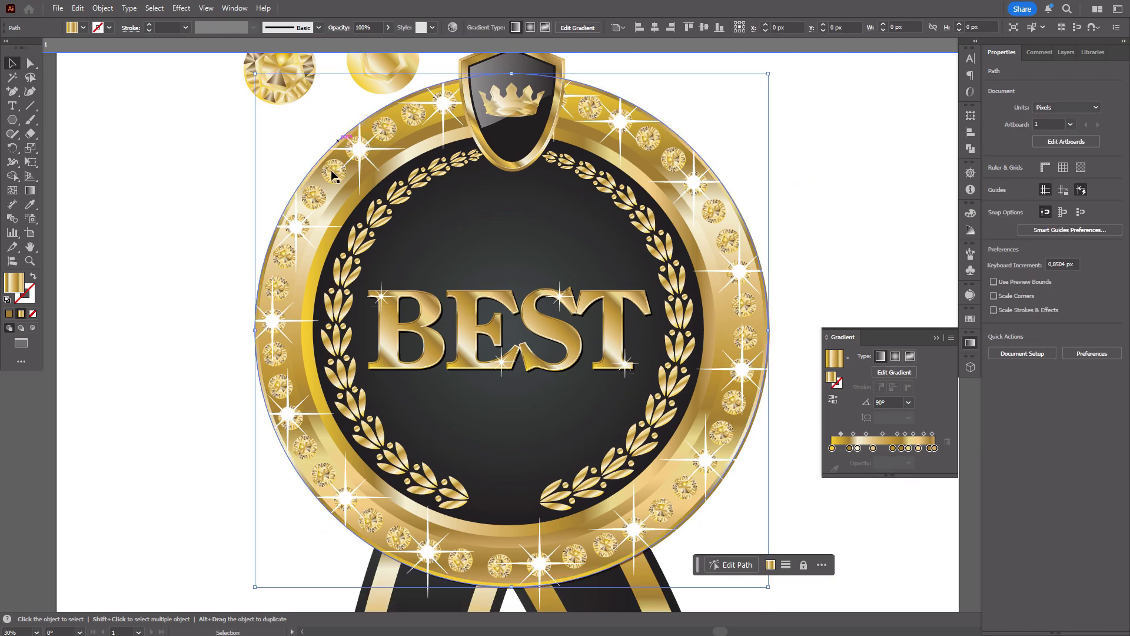
{"action": "key", "text": "ctrl+z"}
{"action": "key", "text": "ctrl+z"}
{"action": "key", "text": "ctrl+z"}
{"action": "key", "text": "ctrl+z"}
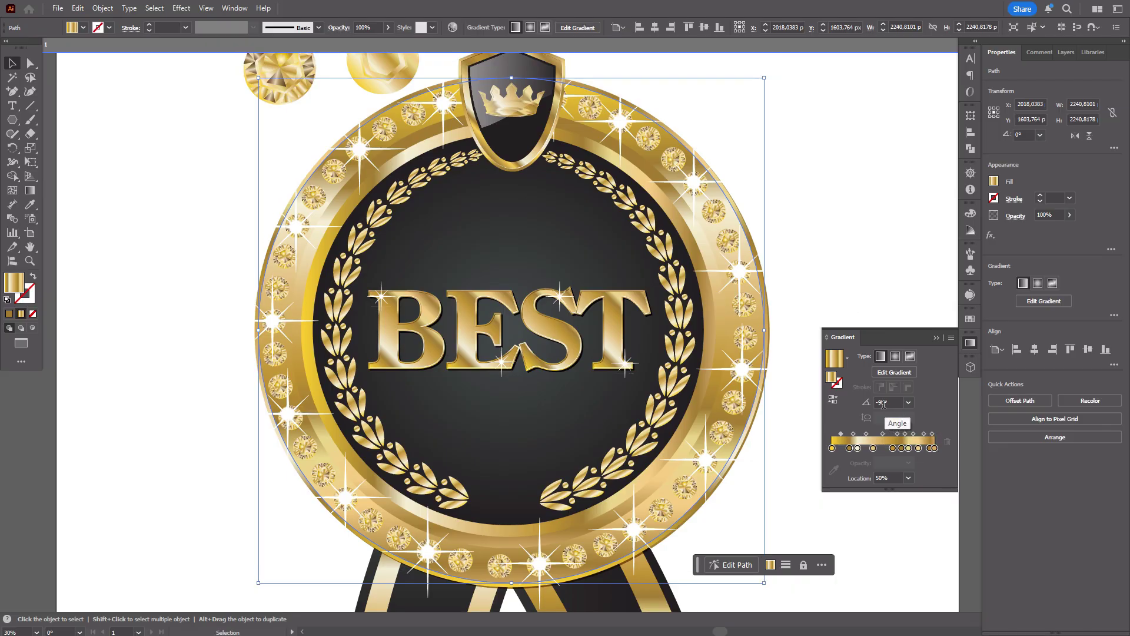
{"action": "key", "text": "ctrl+shift+z"}
{"action": "key", "text": "ctrl+shift+z"}
{"action": "key", "text": "ctrl+shift+z"}
{"action": "key", "text": "ctrl+shift+z"}
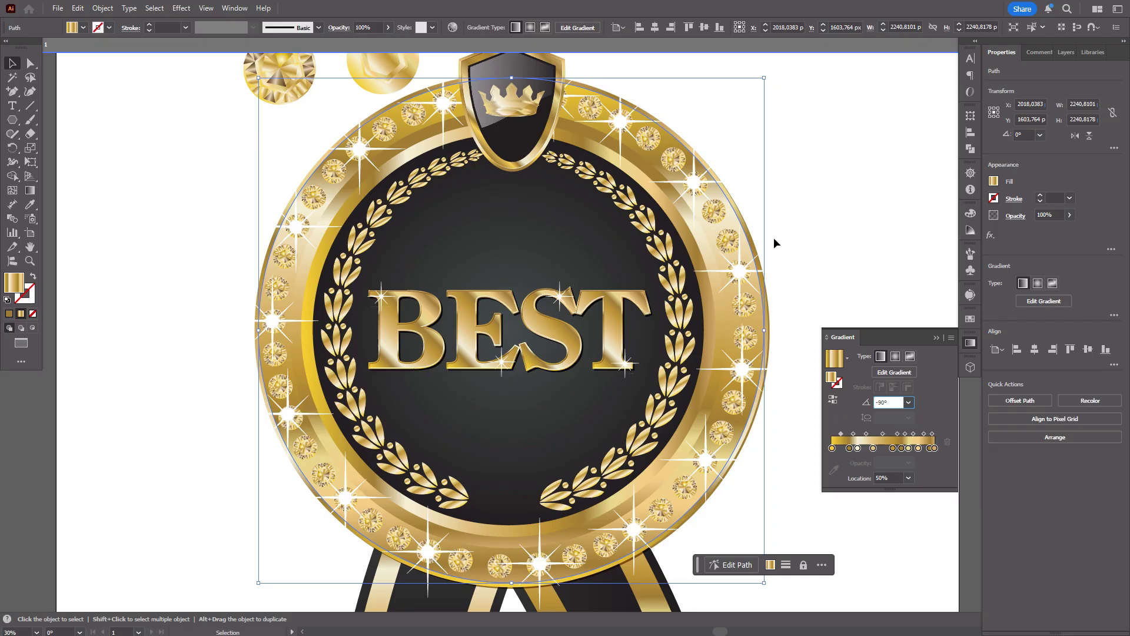
Inspect the sparkle and inner rings, then reselect the outer ring and show its -90° gradient controls
{"action": "left_click", "coordinate": [679, 208]}
{"action": "left_click", "coordinate": [708, 241]}
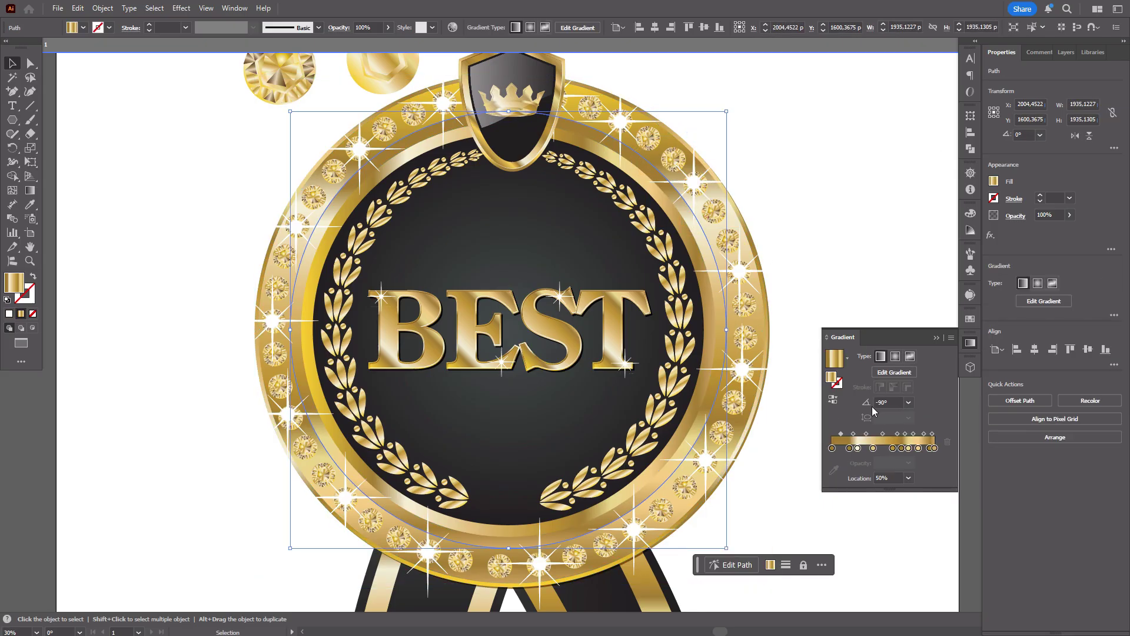
{"action": "left_click", "coordinate": [636, 170]}
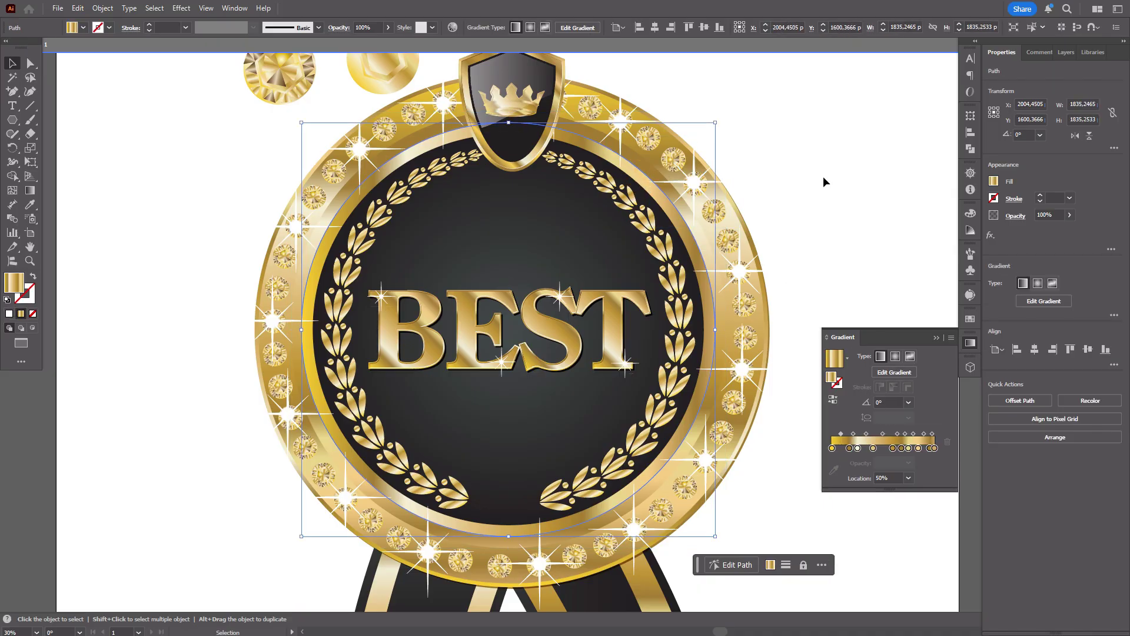
{"action": "left_click", "coordinate": [853, 252]}
{"action": "scroll", "coordinate": [852, 252], "scroll_direction": "up", "scroll_amount": 2}
{"action": "left_click", "coordinate": [424, 250]}
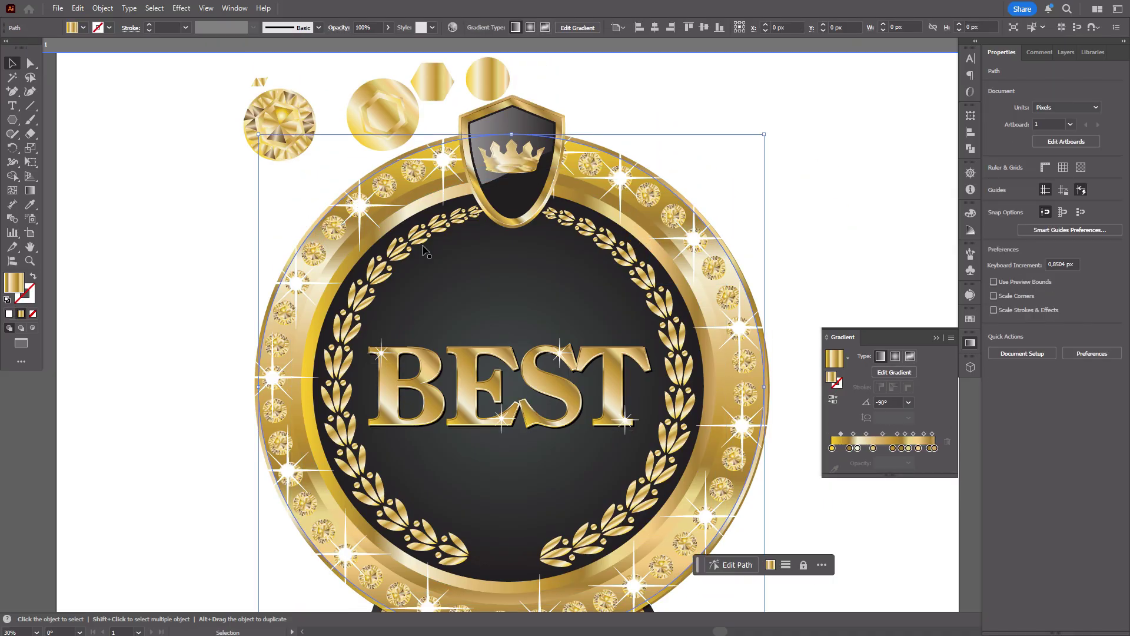
{"action": "scroll", "coordinate": [424, 250], "scroll_direction": "down", "scroll_amount": 1}
{"action": "left_click", "coordinate": [30, 190]}
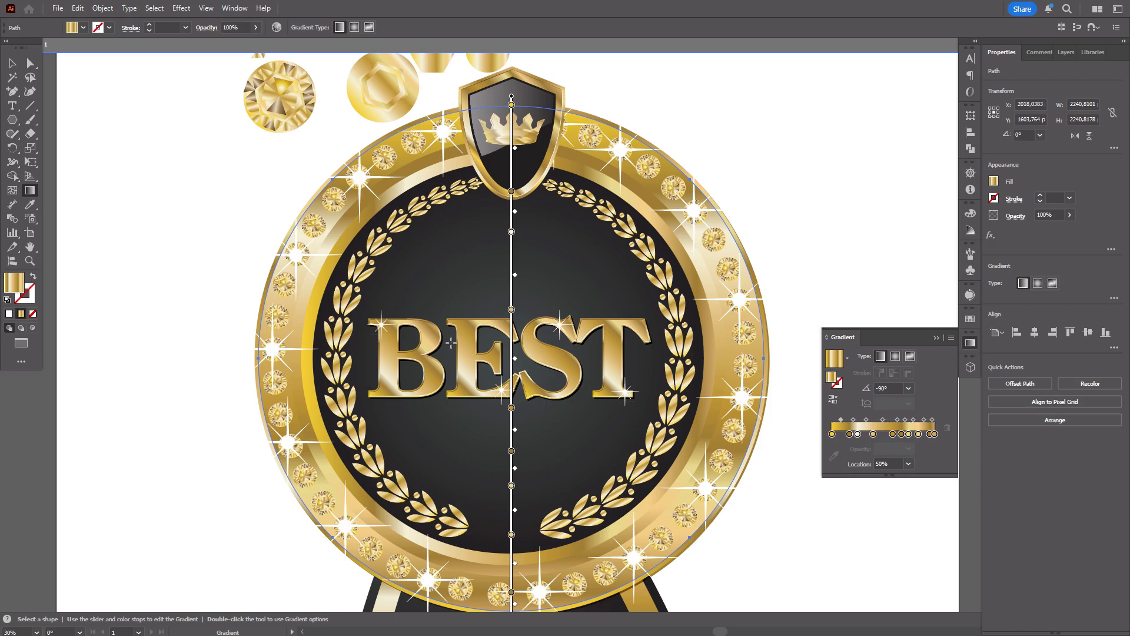
Drag the outer ring's gradient diagonally from upper left to lower right, about -36°, then deselect
{"action": "mouse_move", "coordinate": [244, 216]}
{"action": "left_mouse_down"}
{"action": "mouse_move", "coordinate": [580, 453]}
{"action": "mouse_move", "coordinate": [439, 366]}
{"action": "left_mouse_up"}
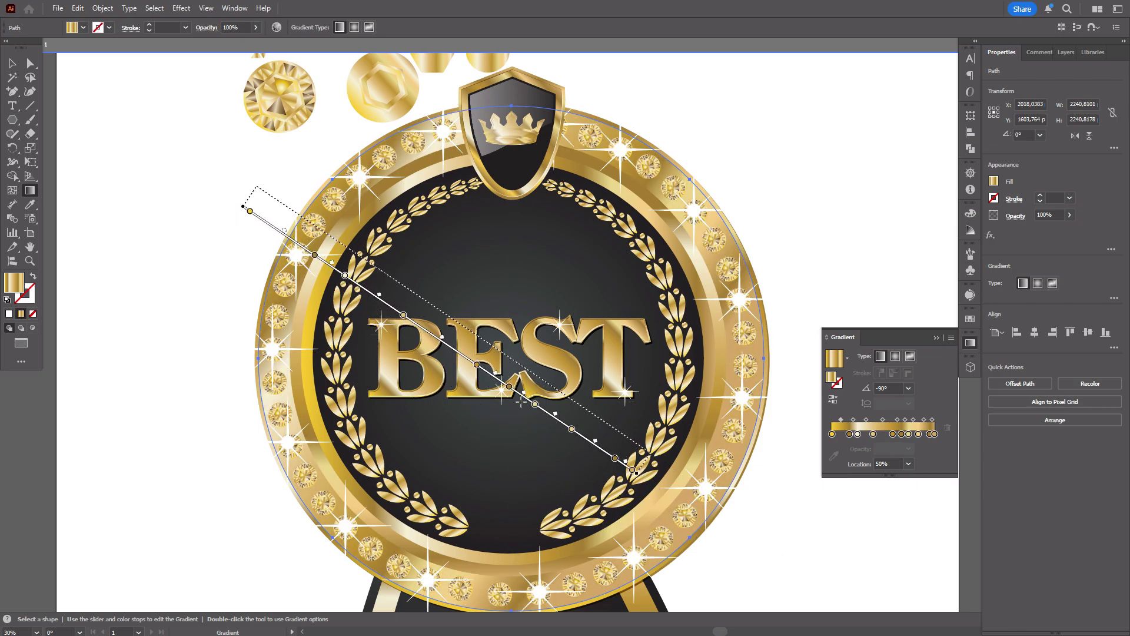
{"action": "mouse_move", "coordinate": [554, 433]}
{"action": "left_mouse_down"}
{"action": "mouse_move", "coordinate": [778, 568]}
{"action": "mouse_move", "coordinate": [589, 413]}
{"action": "mouse_move", "coordinate": [754, 564]}
{"action": "mouse_move", "coordinate": [518, 412]}
{"action": "mouse_move", "coordinate": [682, 524]}
{"action": "mouse_move", "coordinate": [660, 509]}
{"action": "left_mouse_up"}
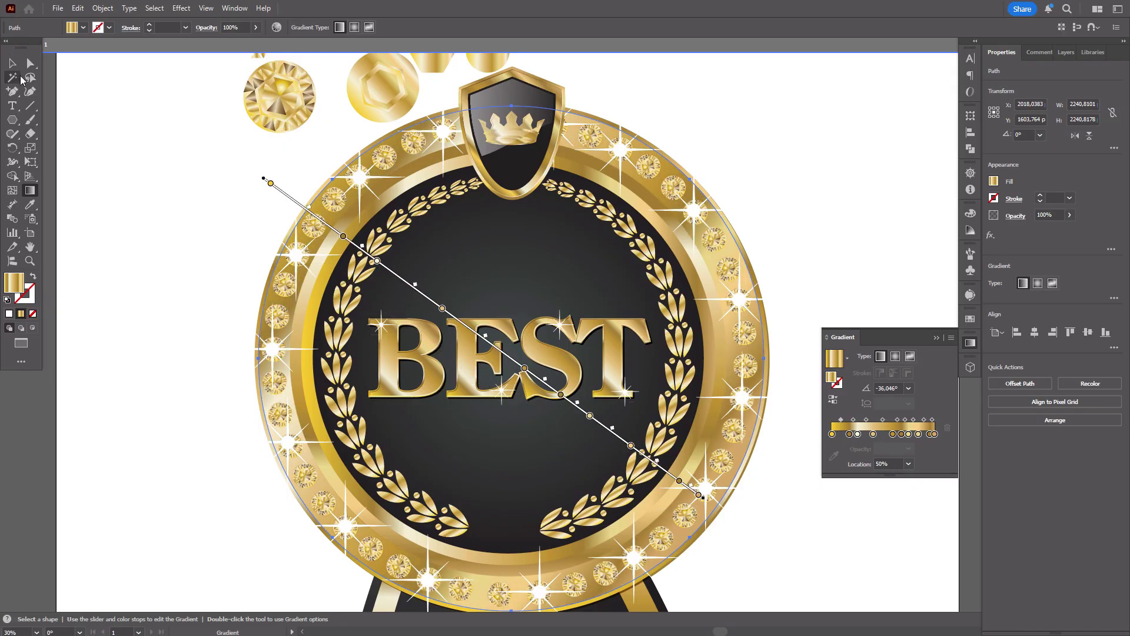
{"action": "left_click", "coordinate": [12, 63]}
{"action": "left_click", "coordinate": [129, 141]}
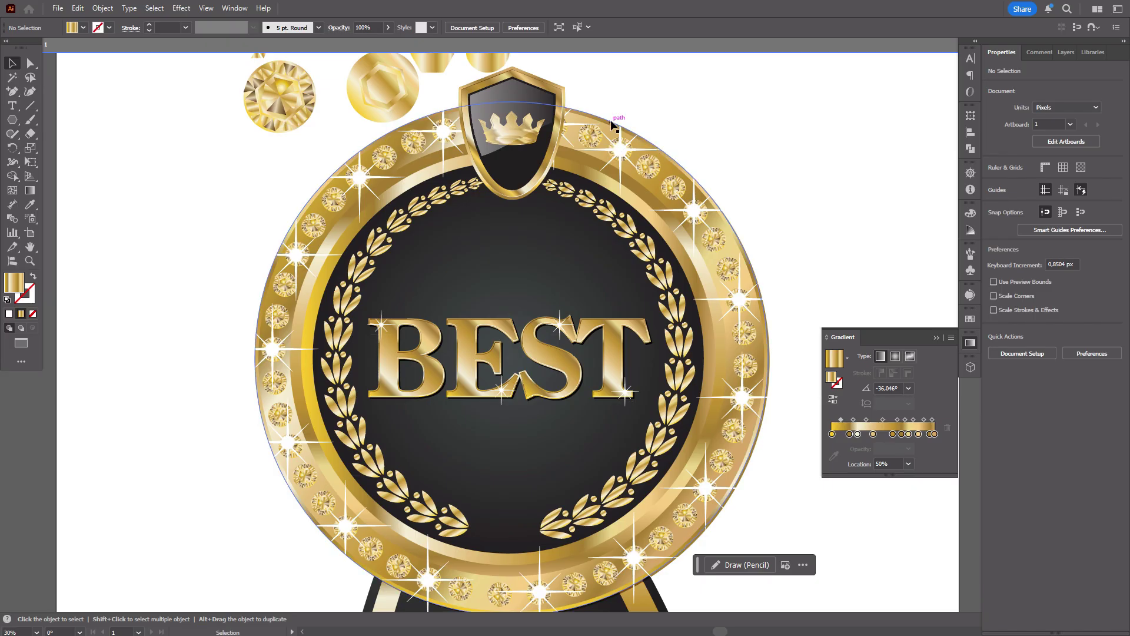
{"action": "scroll", "coordinate": [899, 220], "scroll_direction": "down", "scroll_amount": 5}
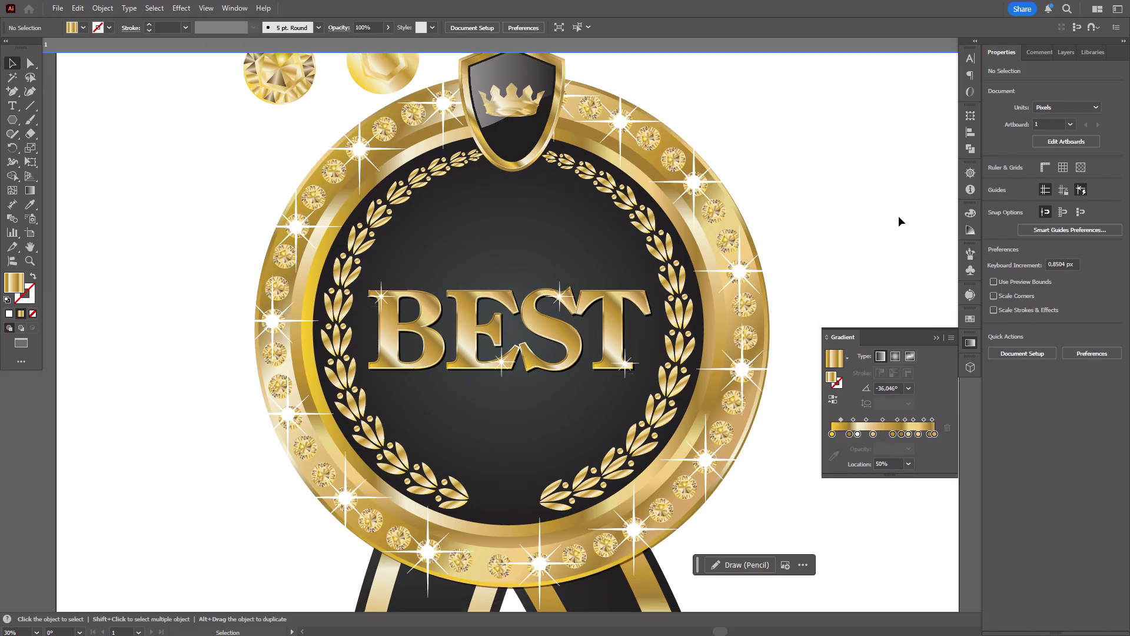
Pan the canvas right to expose empty space left of the badge for drawing lines
{"action": "scroll", "coordinate": [899, 221], "scroll_direction": "up", "scroll_amount": 5}
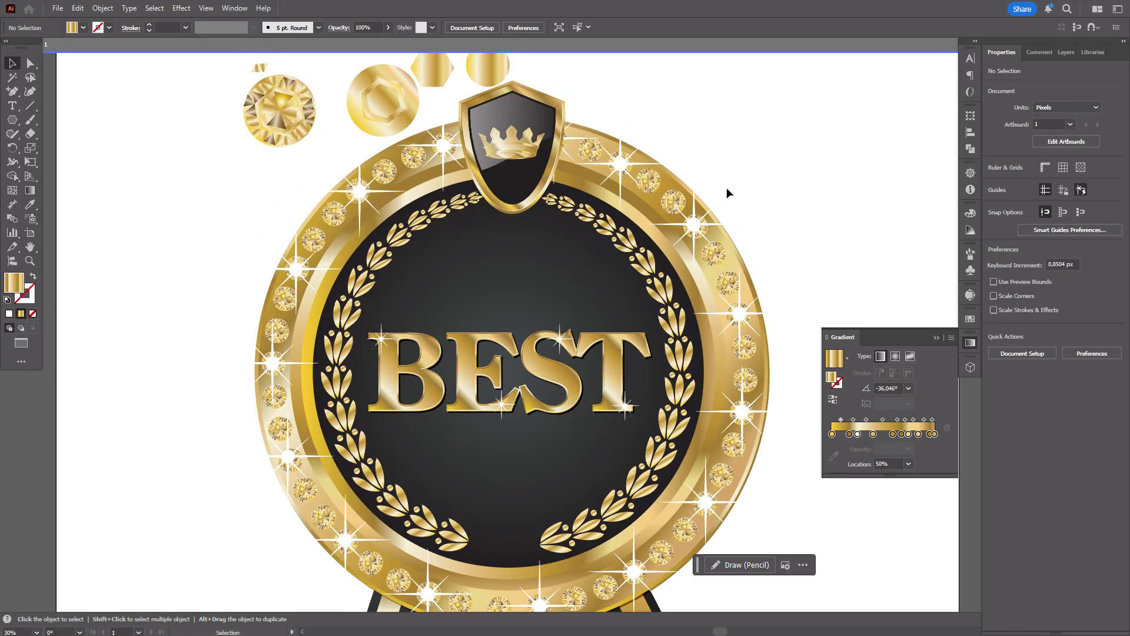
{"action": "left_click", "coordinate": [360, 189]}
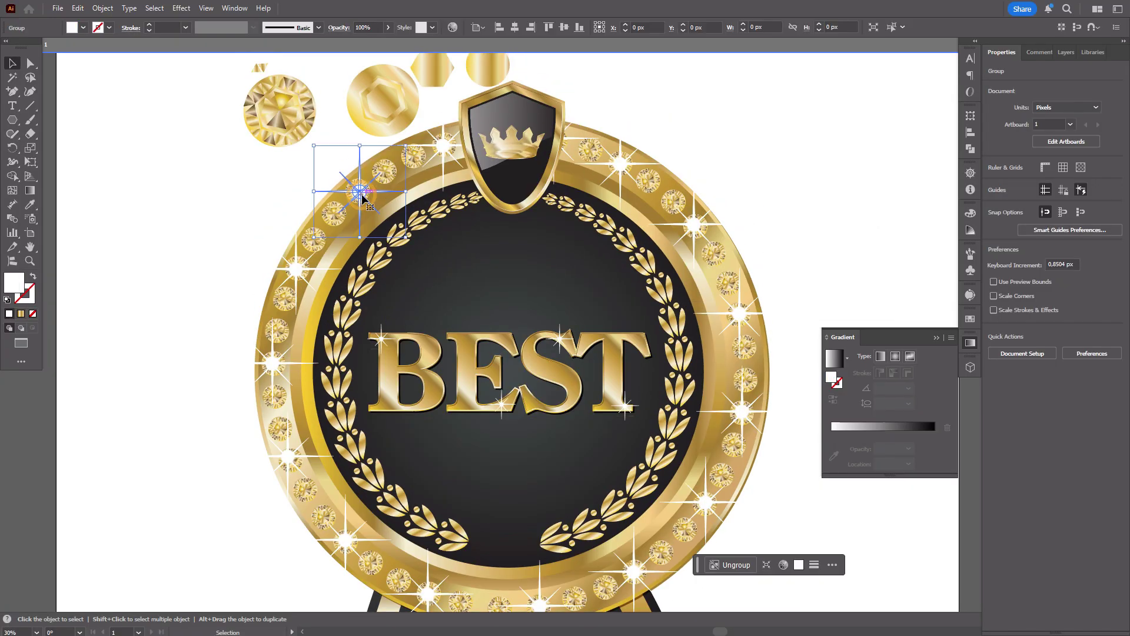
{"action": "left_click", "coordinate": [30, 248]}
{"action": "left_click_drag", "start_coordinate": [353, 236], "coordinate": [602, 249]}
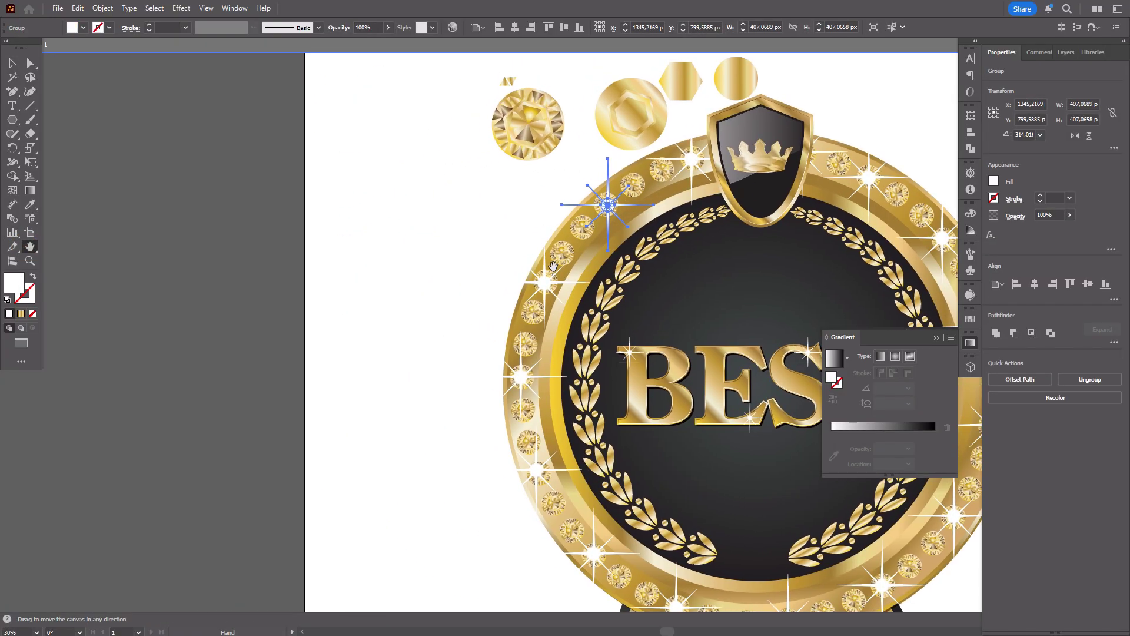
{"action": "left_click", "coordinate": [33, 110]}
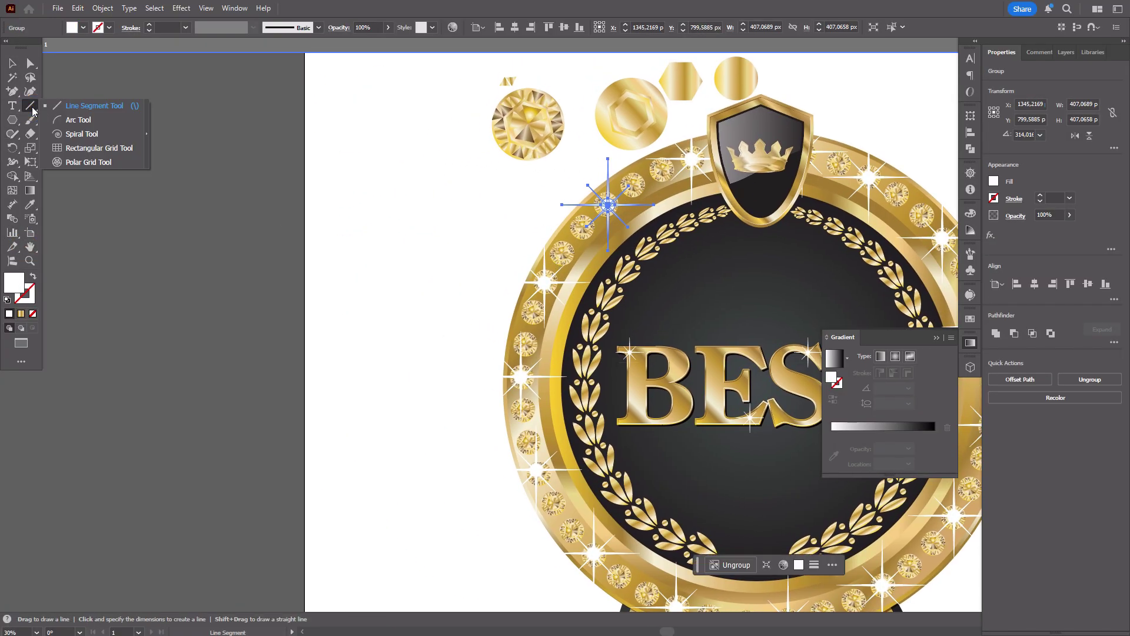
{"action": "left_click", "coordinate": [93, 108]}
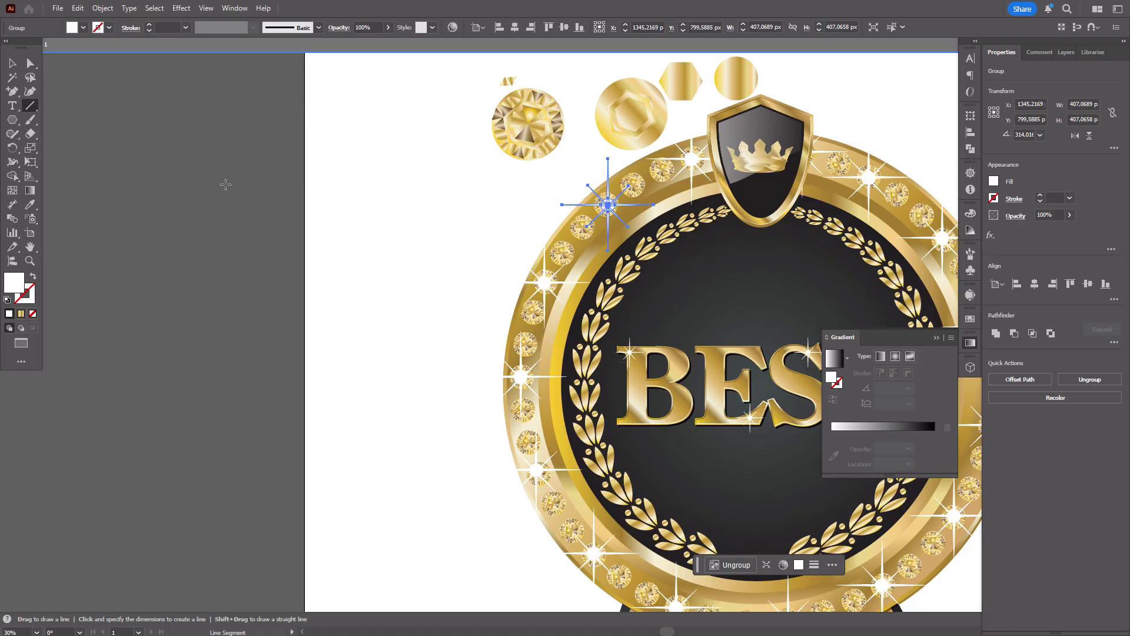
Draw a vertical line left of the badge with a white 10 pt stroke
{"action": "left_click_drag", "start_coordinate": [206, 163], "coordinate": [262, 358]}
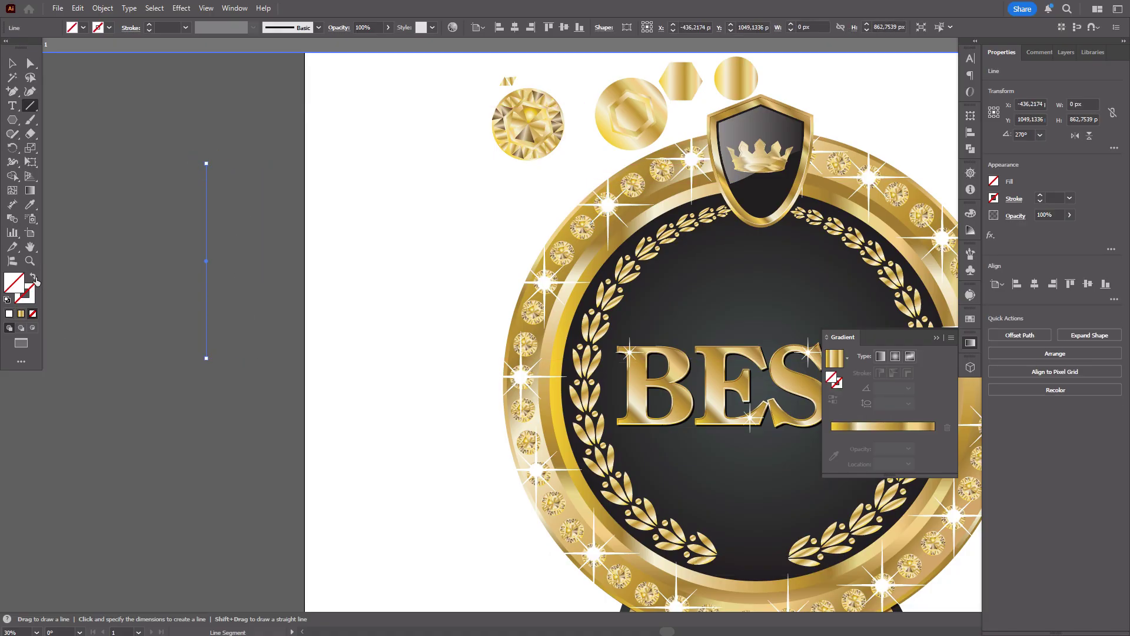
{"action": "double_click", "coordinate": [34, 292]}
{"action": "left_click", "coordinate": [676, 328]}
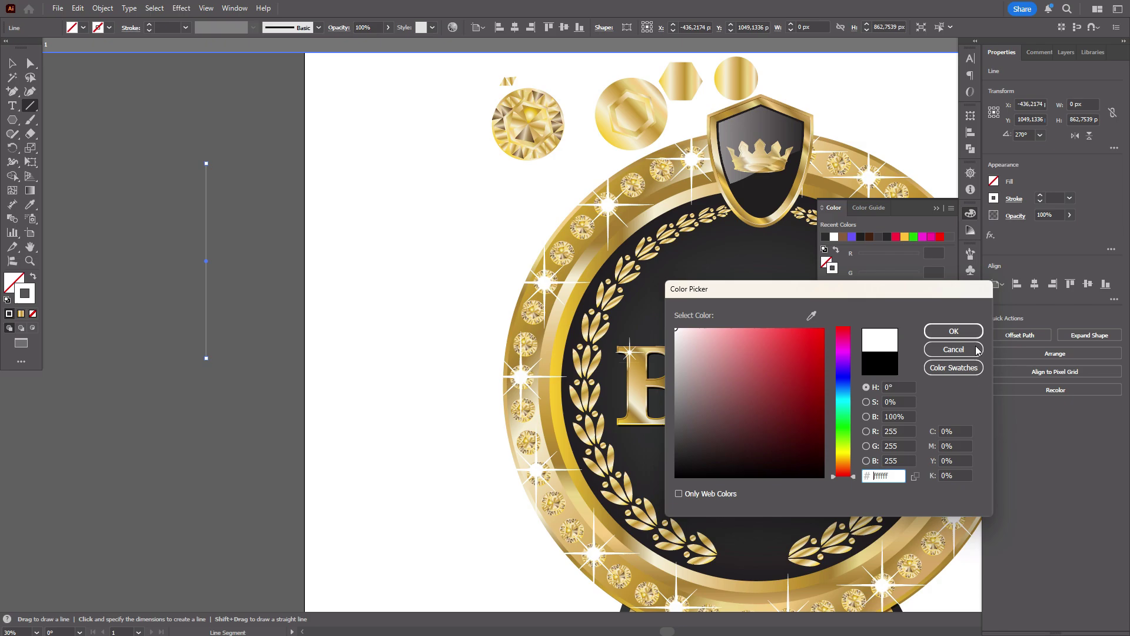
{"action": "left_click", "coordinate": [969, 331]}
{"action": "left_click", "coordinate": [1054, 198]}
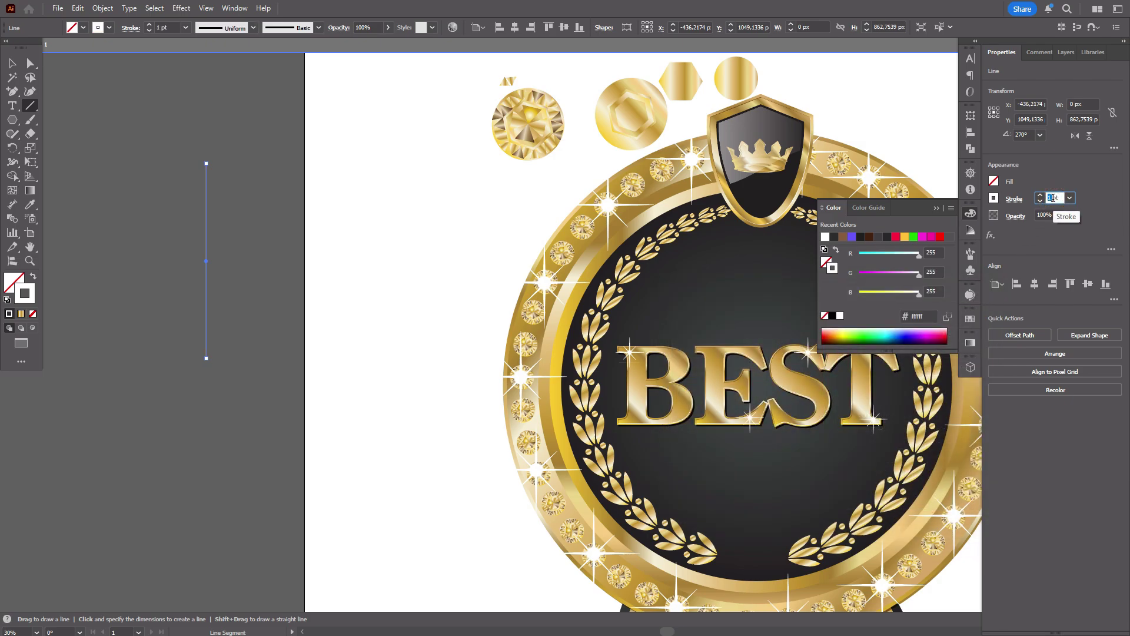
{"action": "key", "text": "Return"}
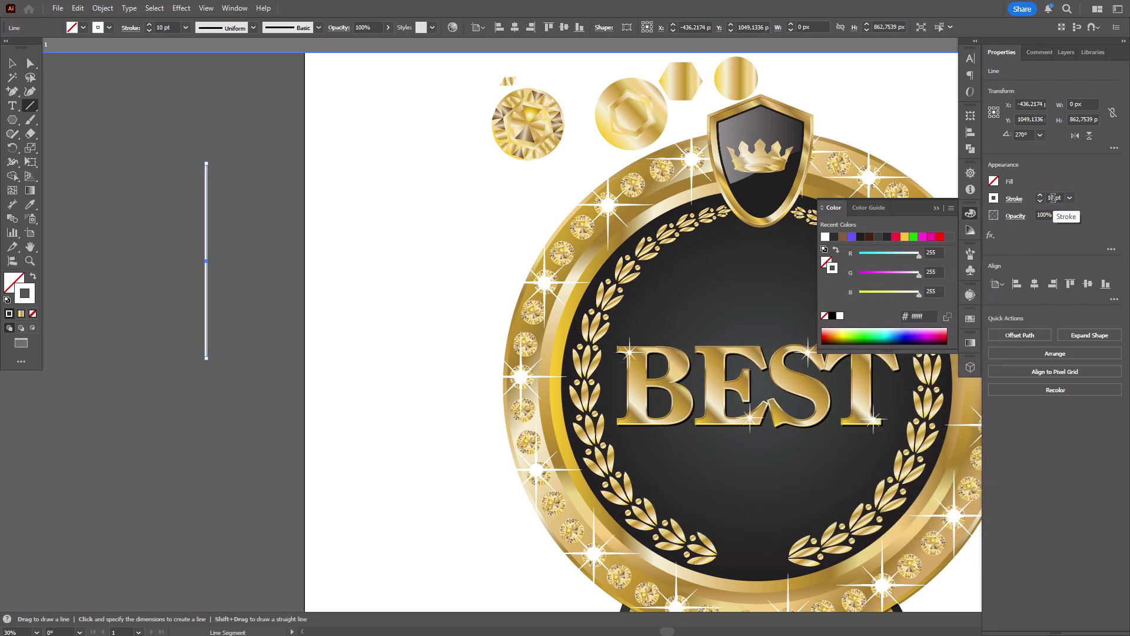
Apply the tapered ellipse Width Profile 1 to the line's stroke
{"action": "left_click", "coordinate": [1014, 205]}
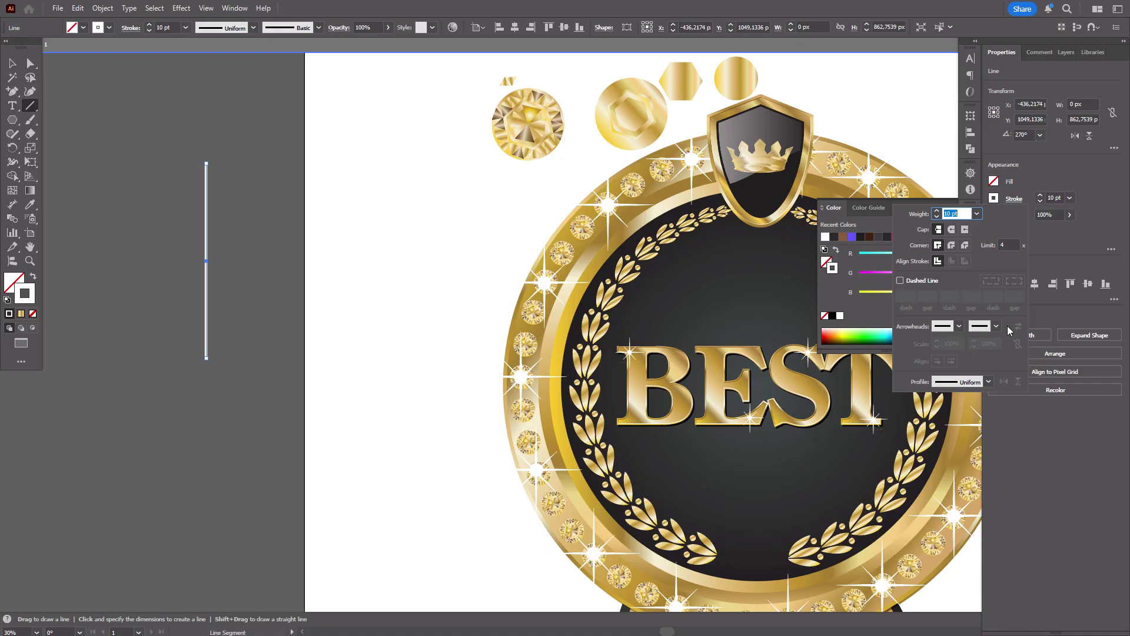
{"action": "left_click", "coordinate": [988, 382]}
{"action": "left_click", "coordinate": [949, 423]}
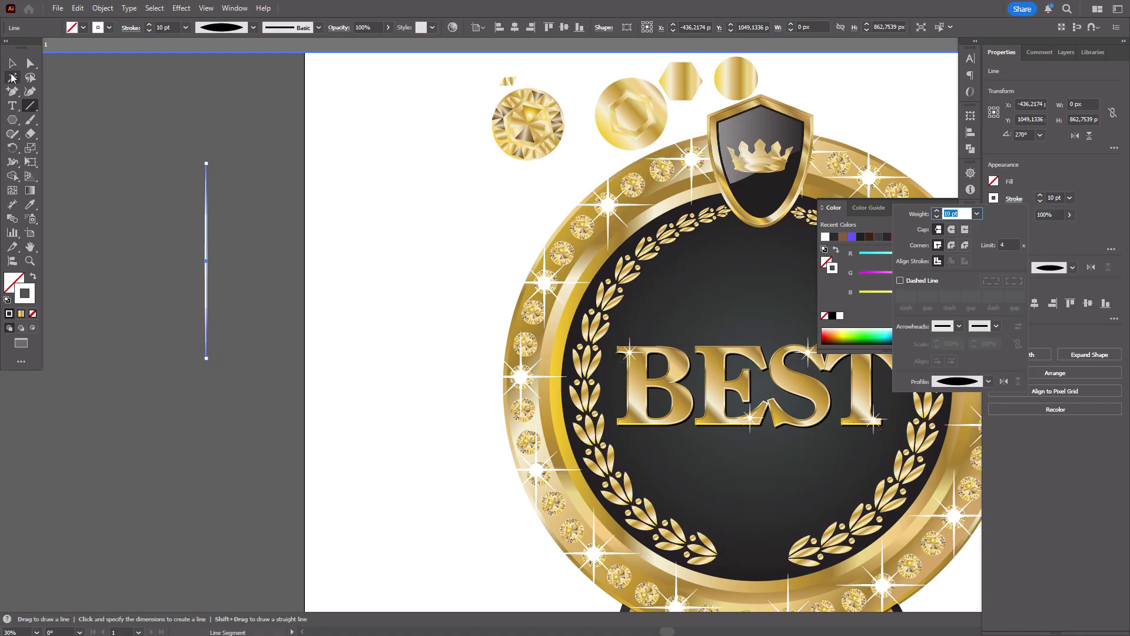
{"action": "left_click", "coordinate": [119, 130]}
{"action": "left_click", "coordinate": [592, 343]}
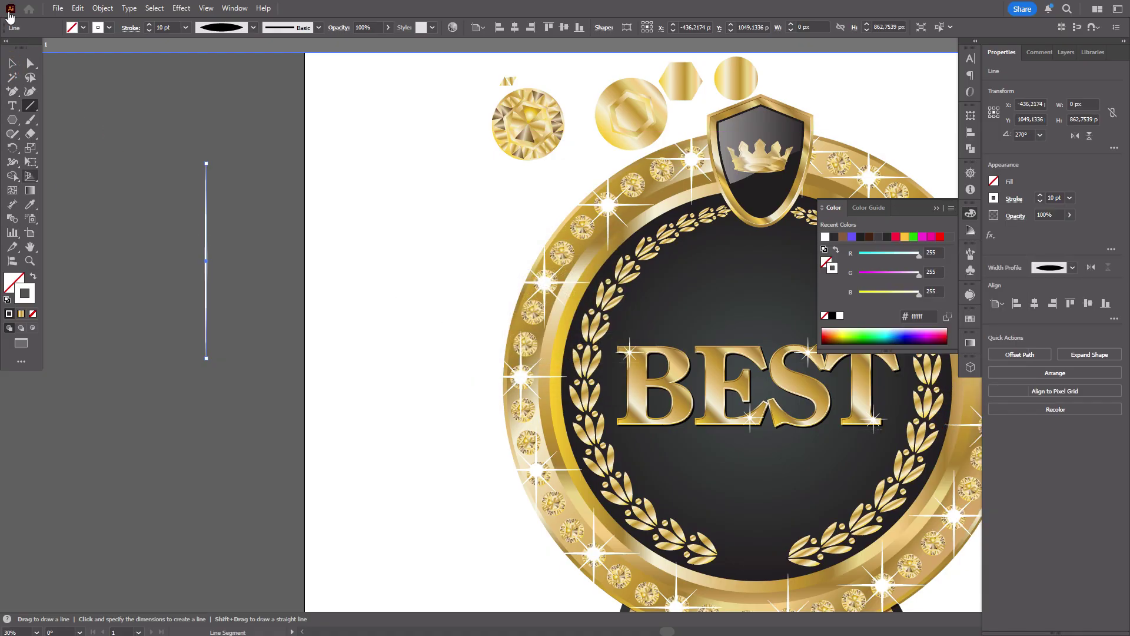
{"action": "left_click", "coordinate": [13, 65]}
Add a 90°-rotated copy of the tapered line to form a cross, and group both lines
{"action": "right_click", "coordinate": [242, 259]}
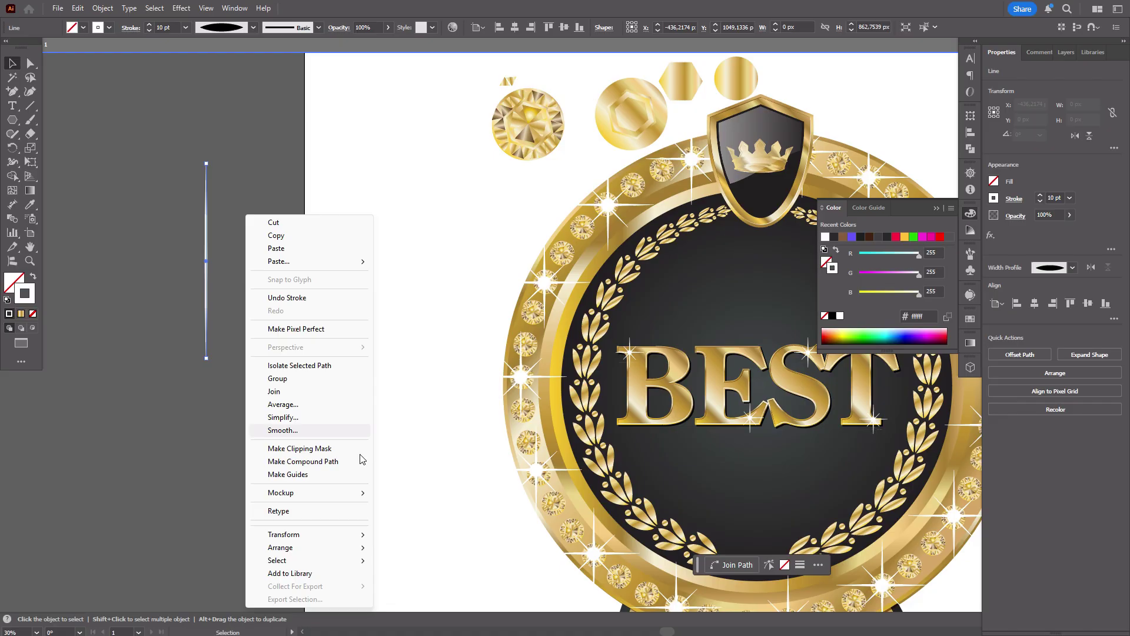
{"action": "mouse_move", "coordinate": [353, 535]}
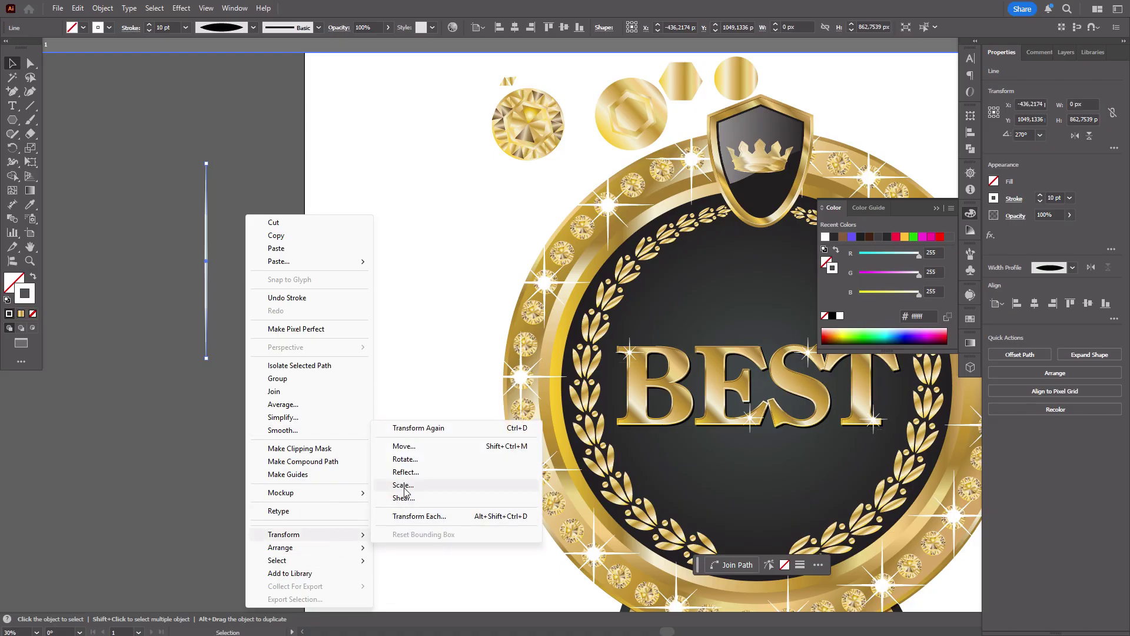
{"action": "left_click", "coordinate": [422, 463]}
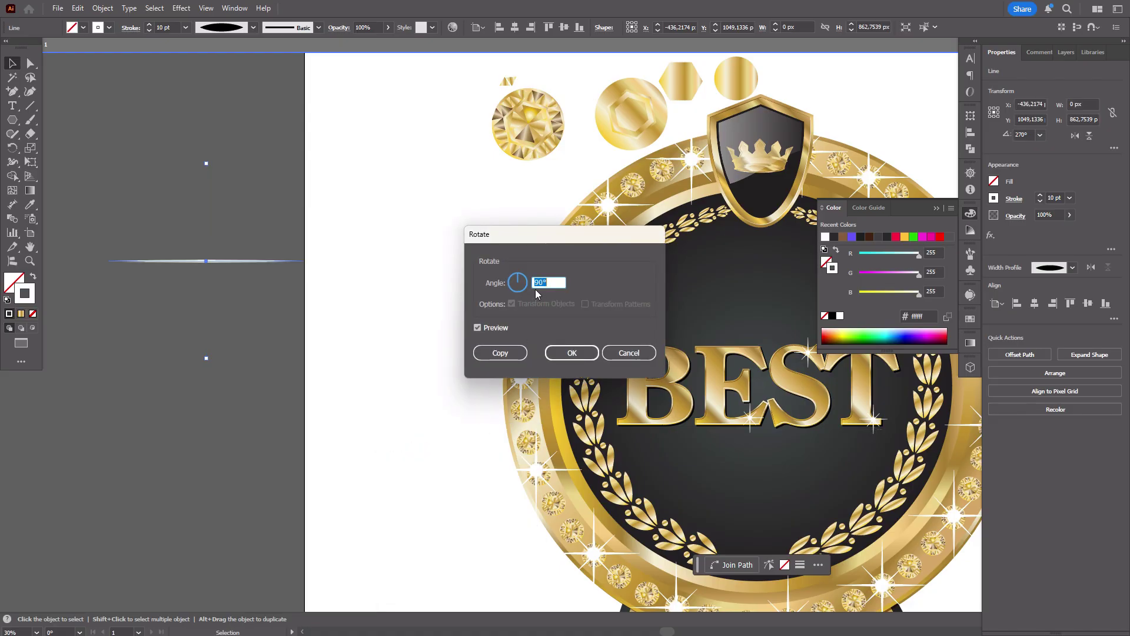
{"action": "left_click", "coordinate": [500, 353]}
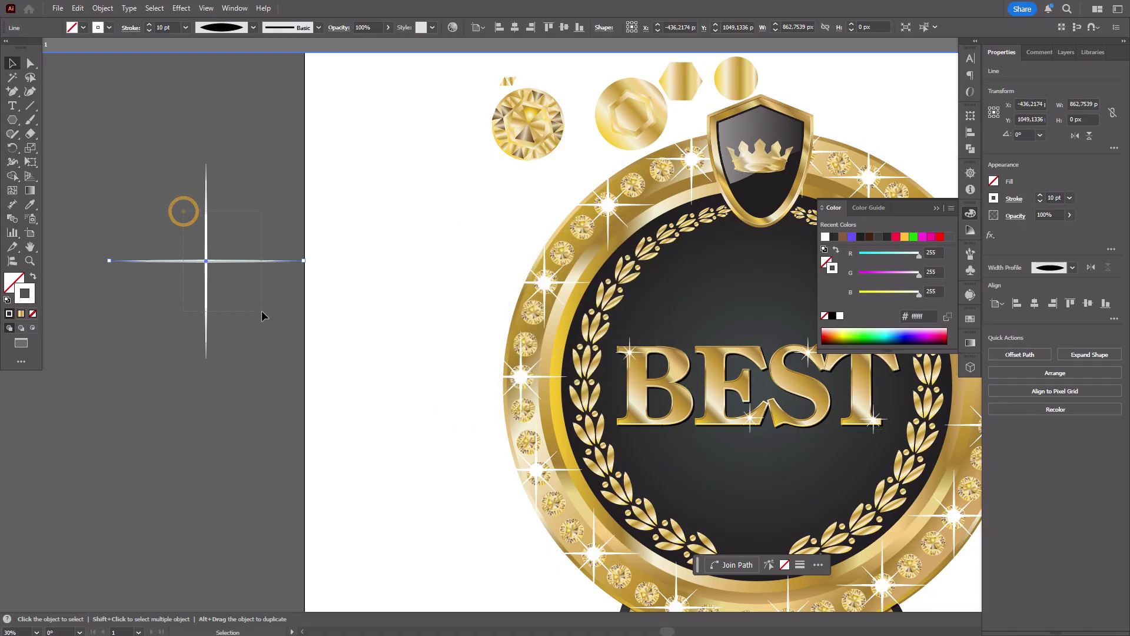
{"action": "key", "text": "ctrl+a"}
{"action": "key", "text": "ctrl+g"}
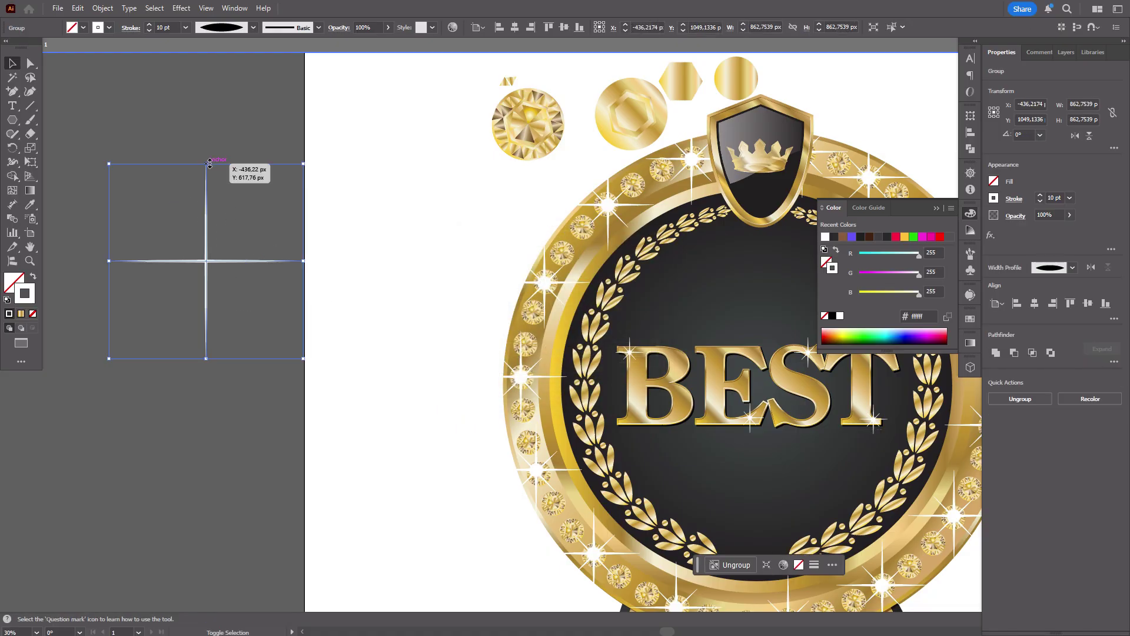
Centre a smaller copy of the cross rotated 45° on it, then draw a 276.6 px circle above
{"action": "left_click_drag", "start_coordinate": [210, 163], "coordinate": [231, 227]}
{"action": "key", "text": "ctrl+z"}
{"action": "key", "text": "a"}
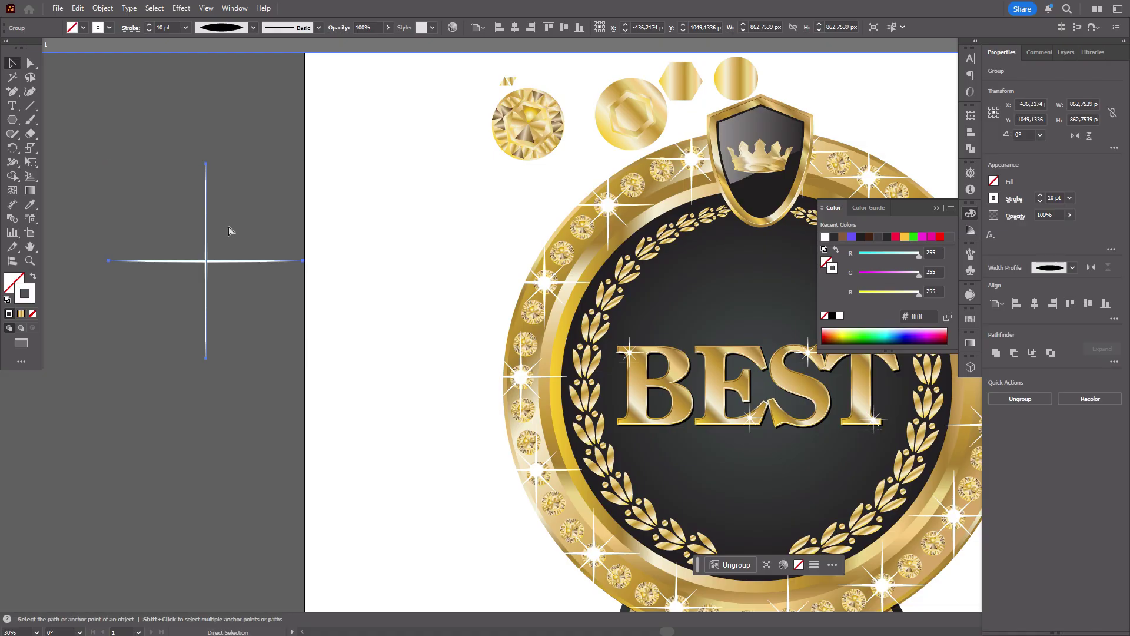
{"action": "key", "text": "v"}
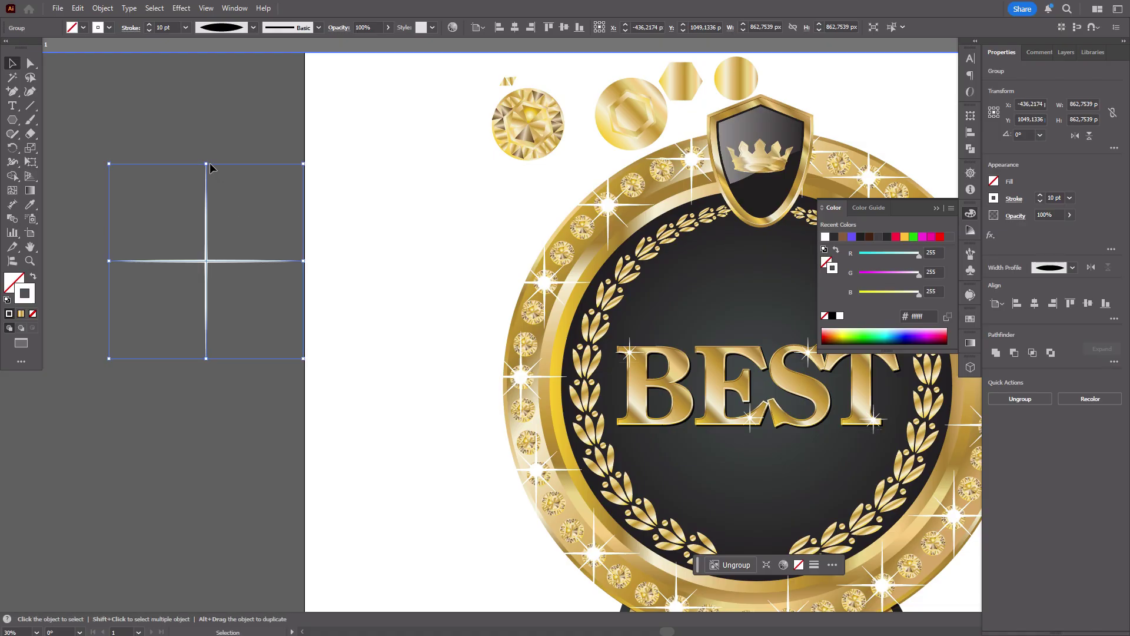
{"action": "left_click_drag", "start_coordinate": [207, 164], "coordinate": [303, 297]}
{"action": "left_click_drag", "start_coordinate": [216, 290], "coordinate": [220, 243]}
{"action": "left_click", "coordinate": [264, 202]}
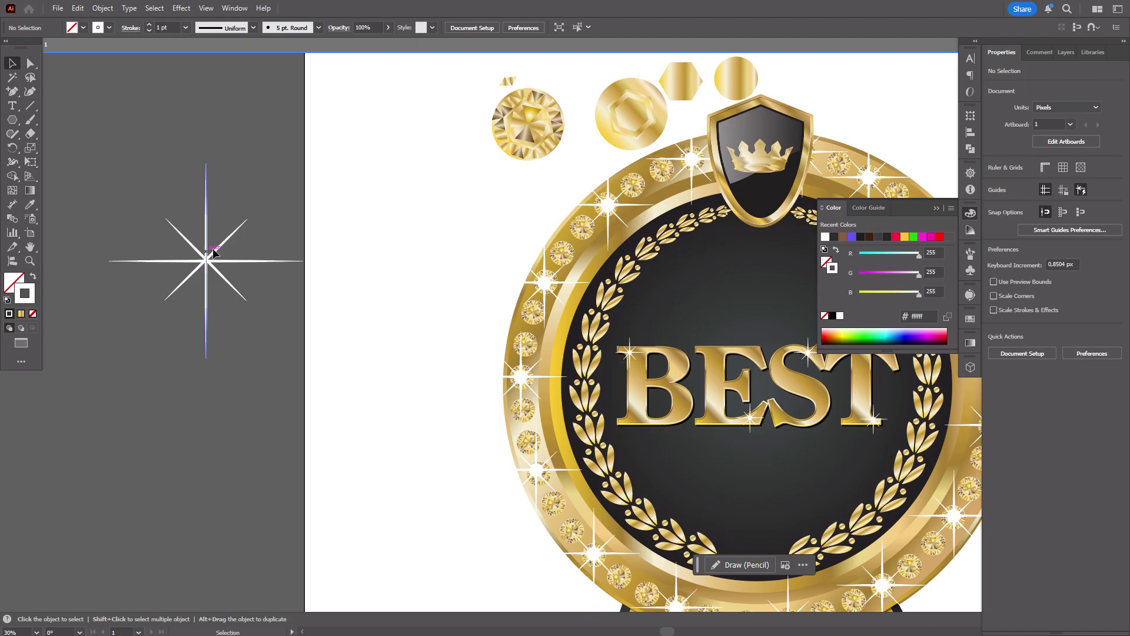
{"action": "left_click_drag", "start_coordinate": [16, 125], "coordinate": [159, 187]}
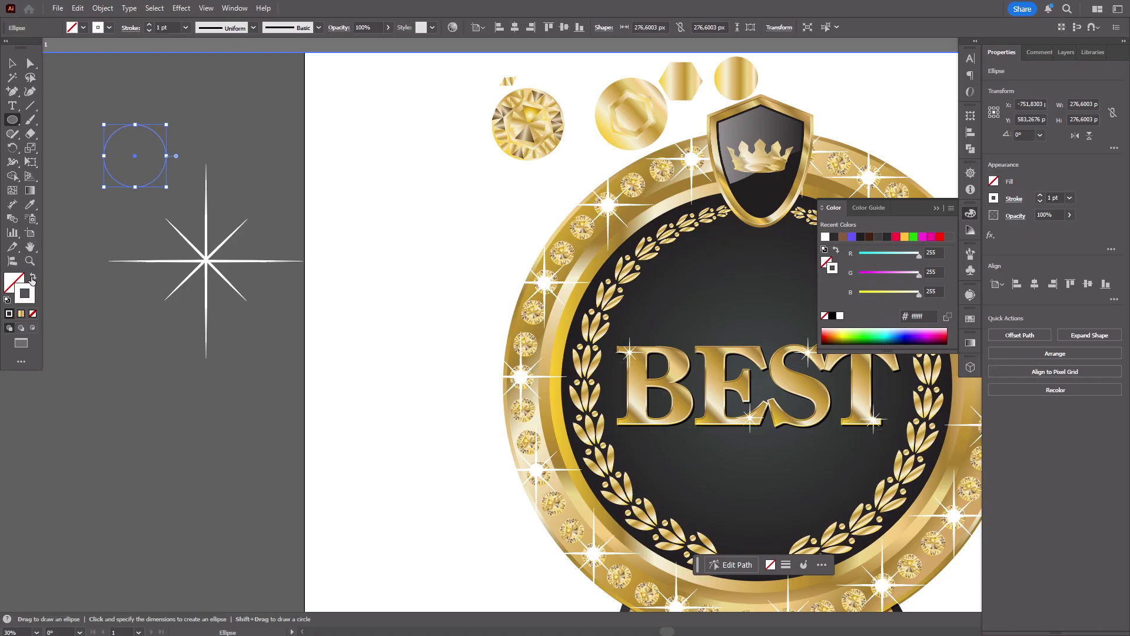
Remove the circle's stroke and fill it with a white-to-black radial gradient
{"action": "key", "text": "shift+x"}
{"action": "left_click", "coordinate": [16, 281]}
{"action": "double_click", "coordinate": [16, 280]}
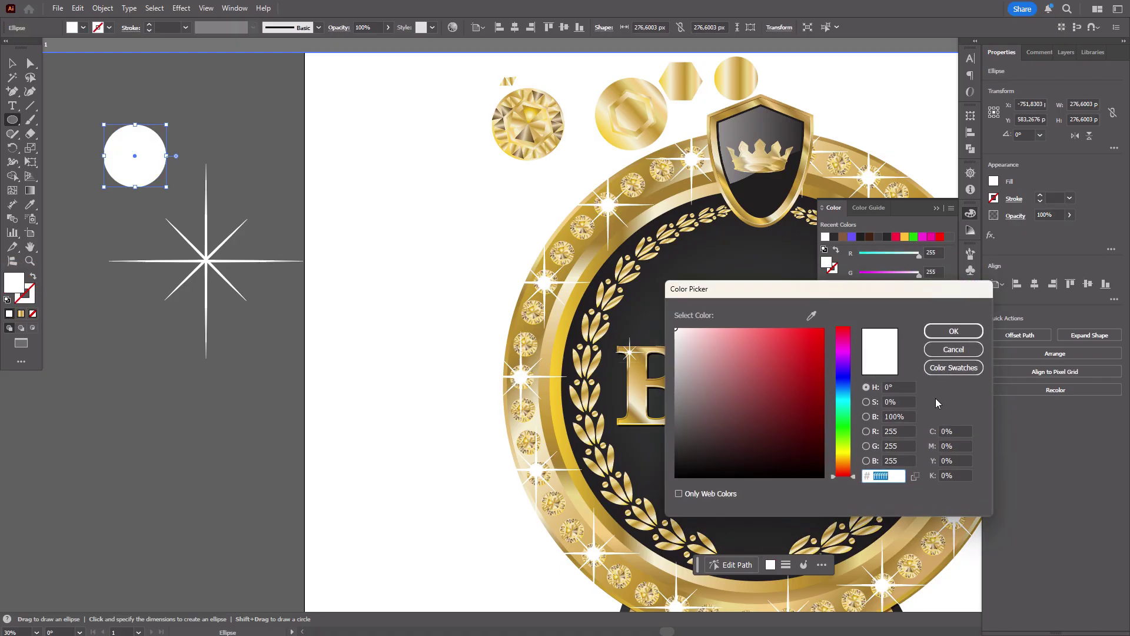
{"action": "left_click", "coordinate": [954, 351]}
{"action": "left_click", "coordinate": [970, 343]}
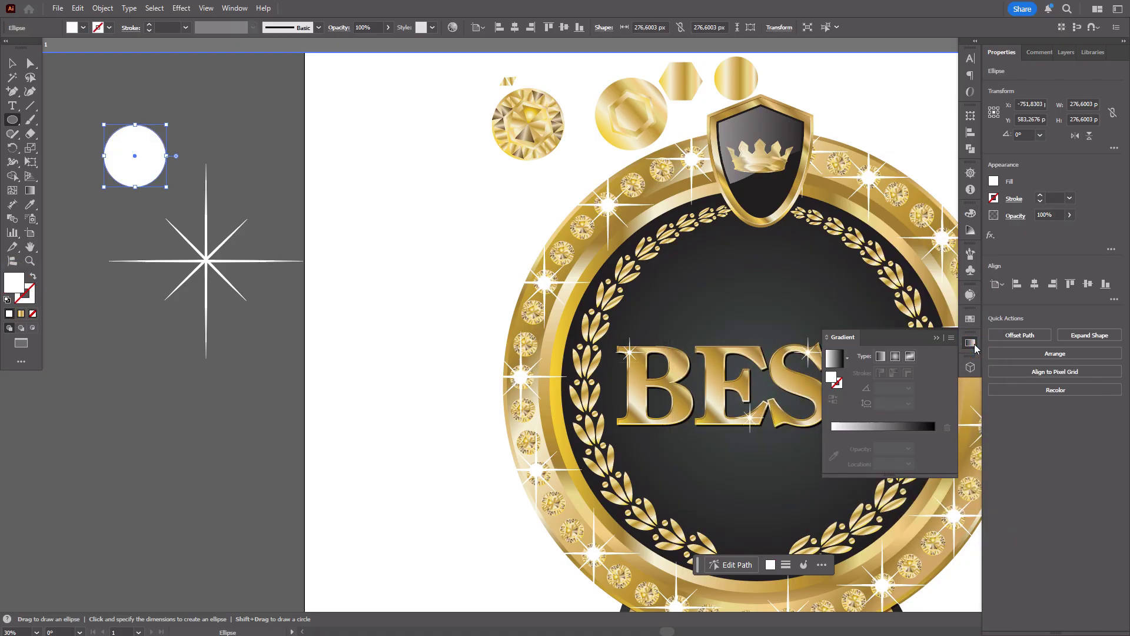
{"action": "left_click", "coordinate": [896, 356]}
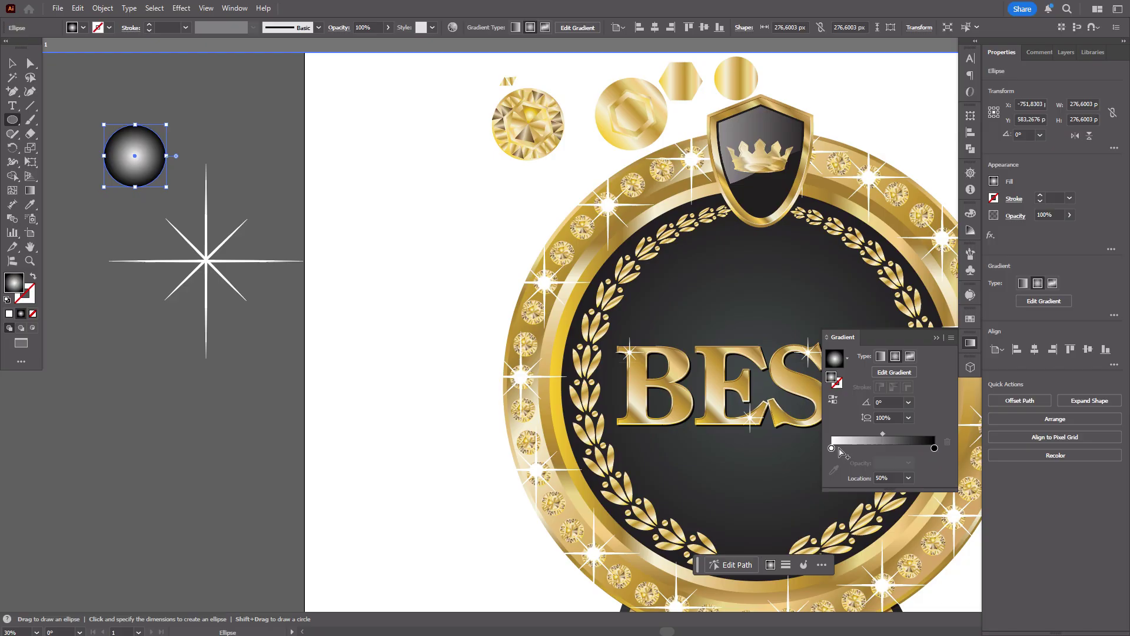
{"action": "double_click", "coordinate": [832, 449]}
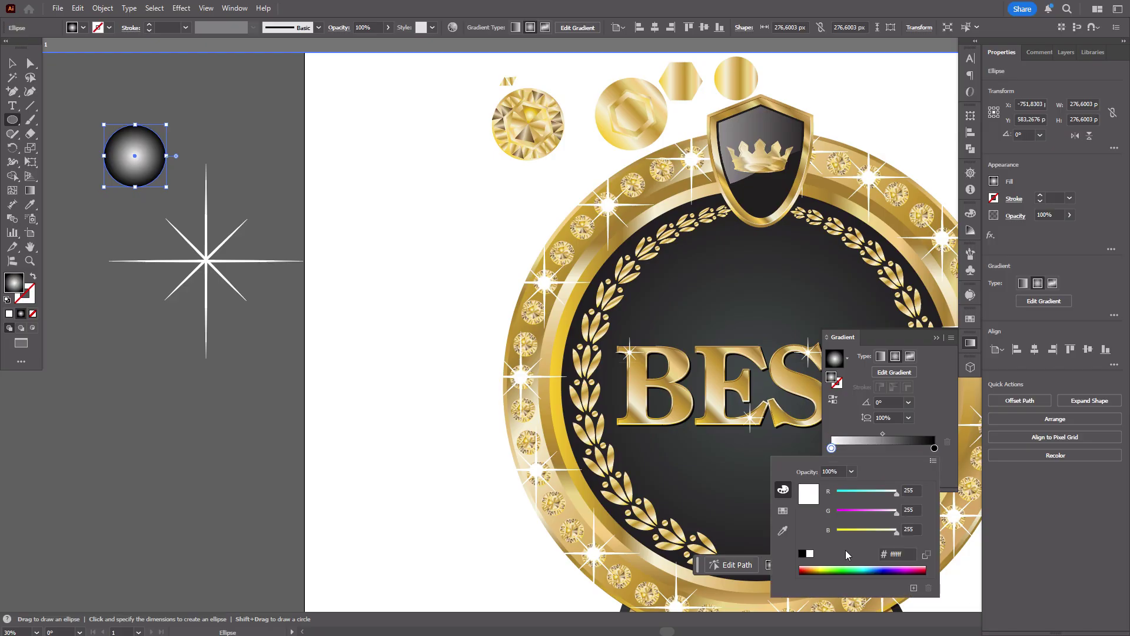
{"action": "left_click", "coordinate": [903, 552]}
{"action": "double_click", "coordinate": [935, 448]}
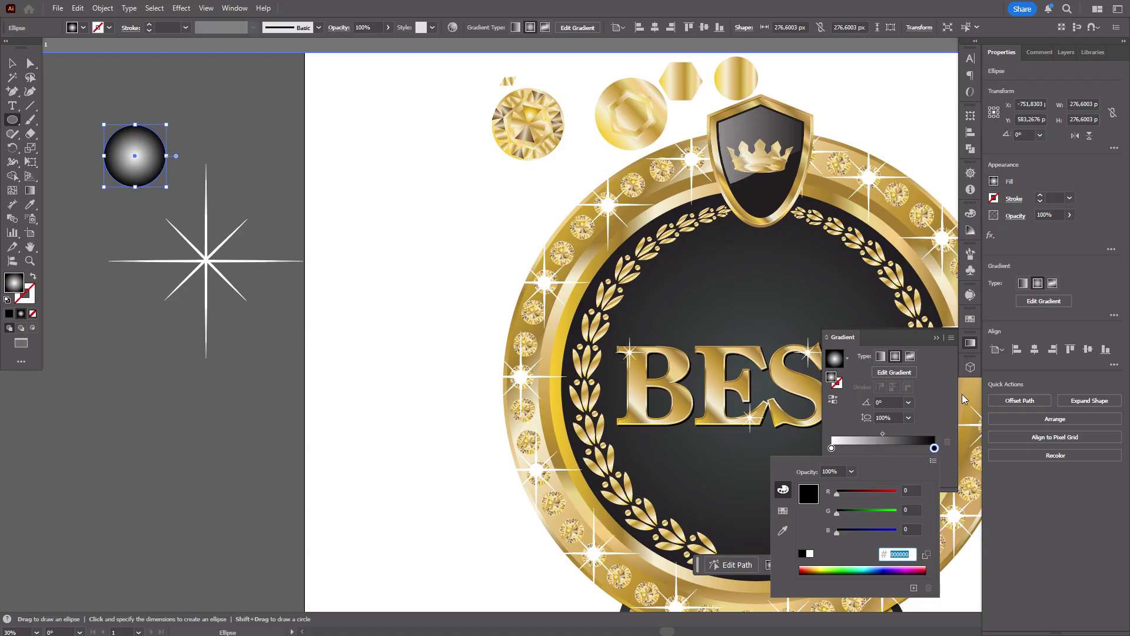
{"action": "left_click", "coordinate": [14, 64]}
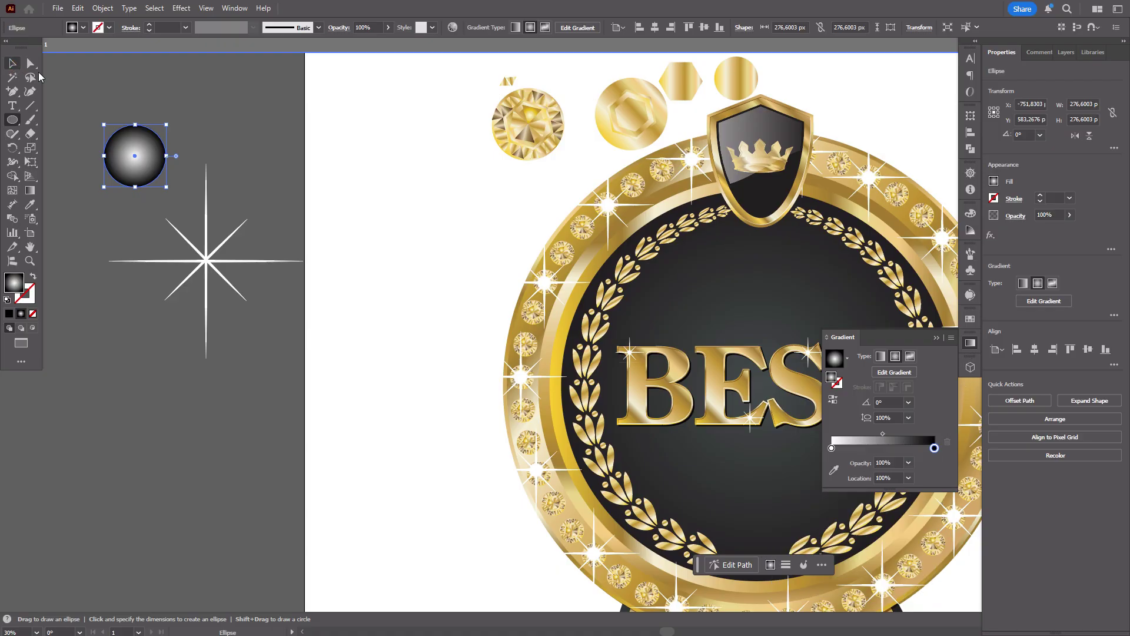
Set the circle's transparency blend mode to Screen
{"action": "left_click", "coordinate": [1016, 215]}
{"action": "left_click", "coordinate": [923, 236]}
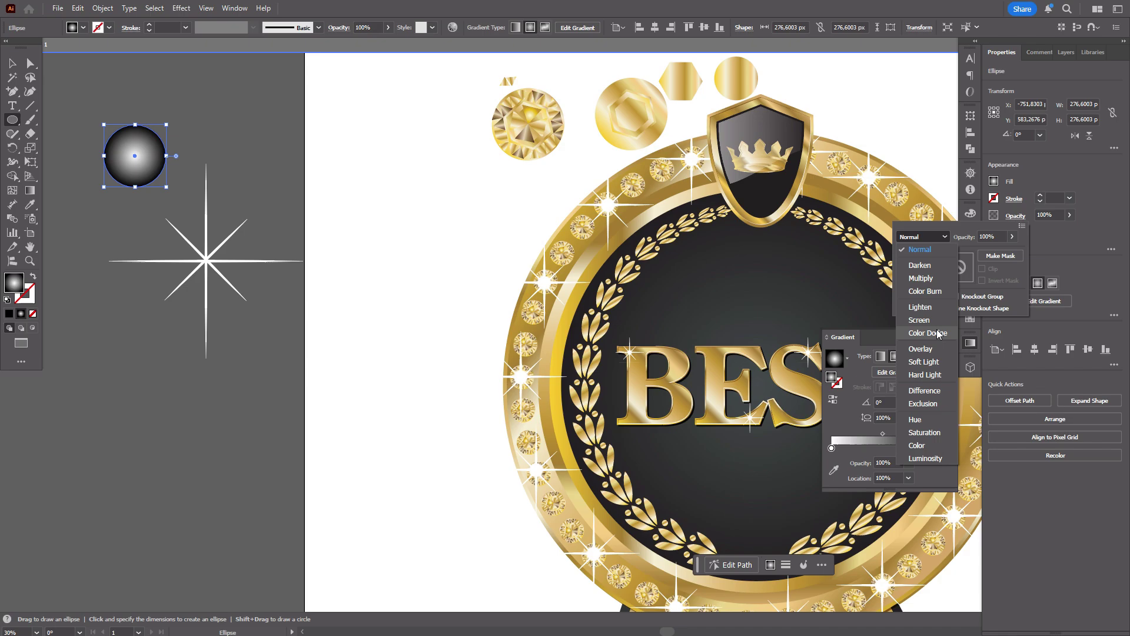
{"action": "left_click", "coordinate": [919, 320]}
{"action": "left_click", "coordinate": [9, 63]}
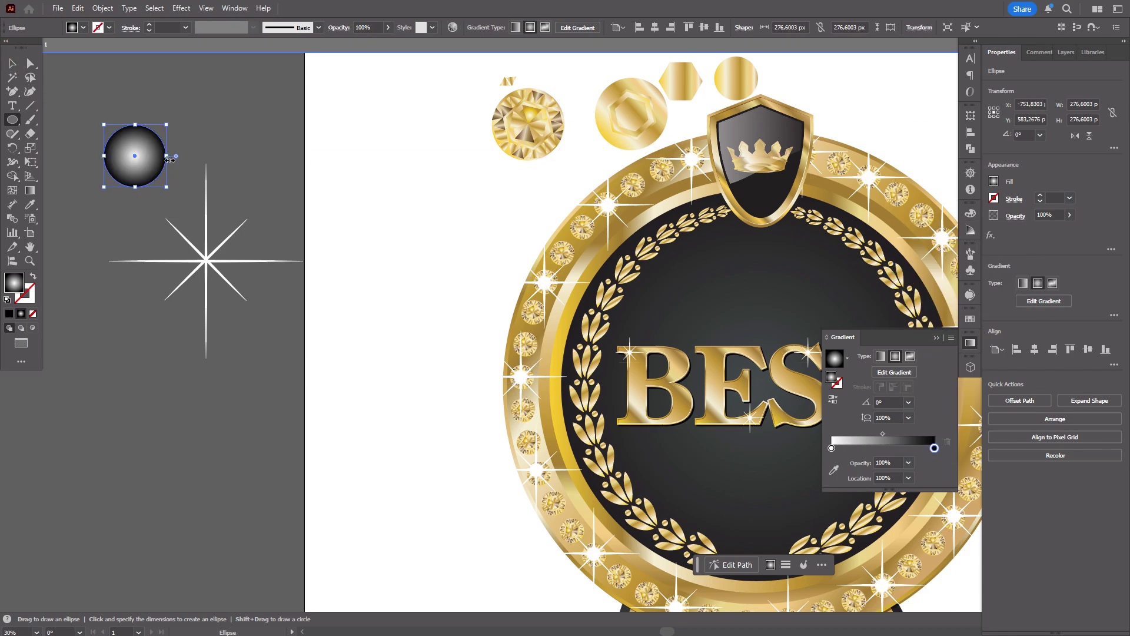
Centre the glow circle on the sparkle and shift the gradient midpoint right
{"action": "key", "text": "v"}
{"action": "left_click_drag", "start_coordinate": [140, 172], "coordinate": [212, 279]}
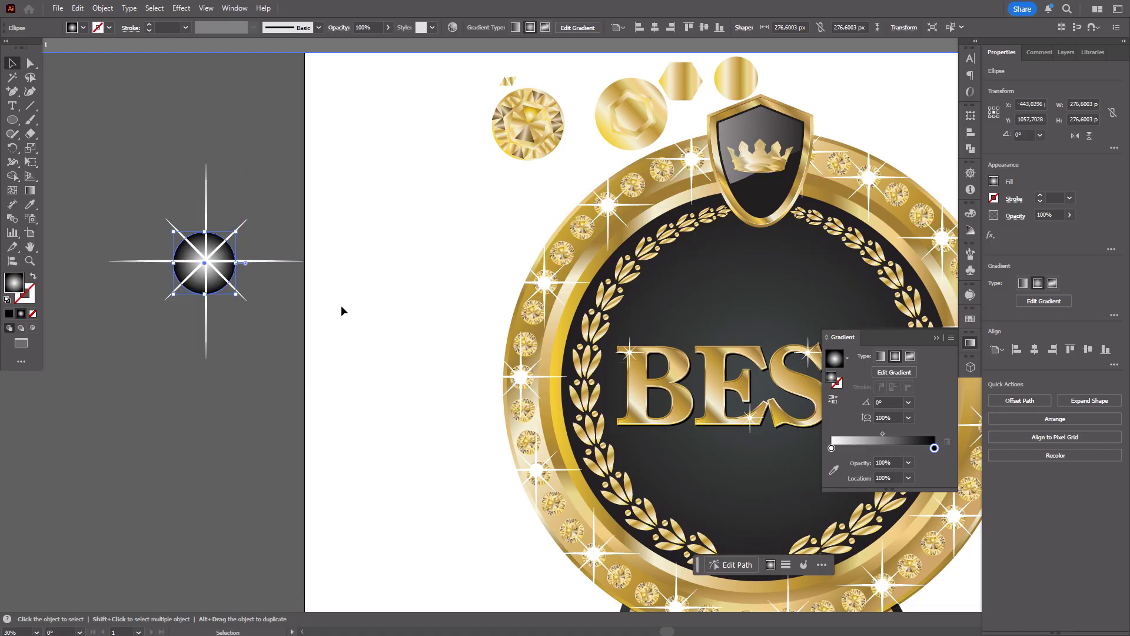
{"action": "left_click_drag", "start_coordinate": [883, 433], "coordinate": [919, 434]}
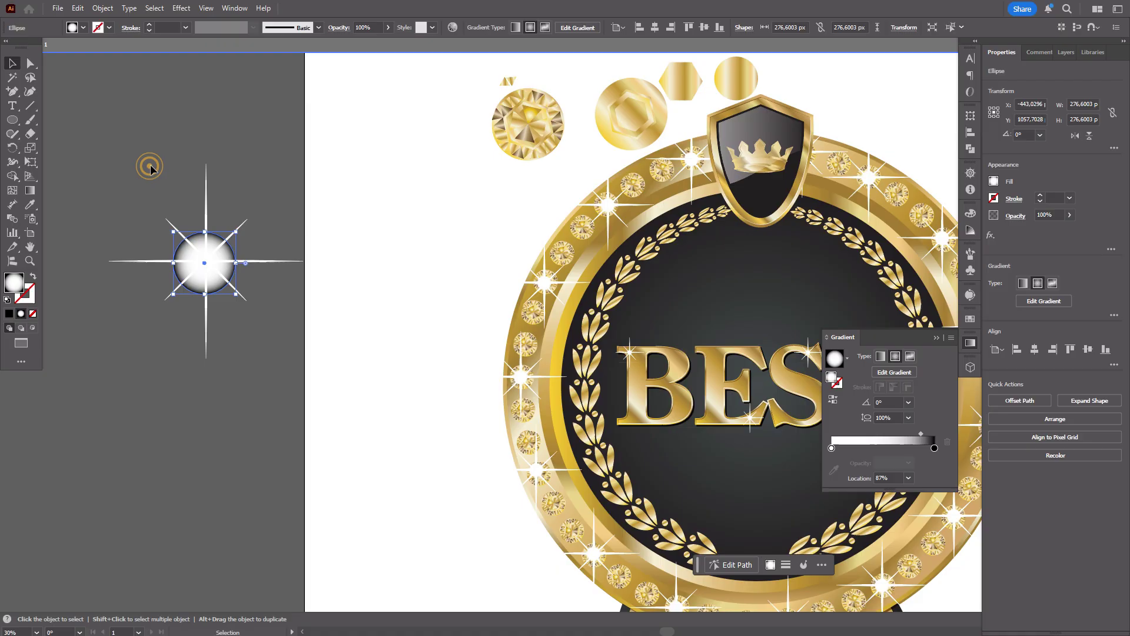
{"action": "left_click_drag", "start_coordinate": [151, 169], "coordinate": [257, 348]}
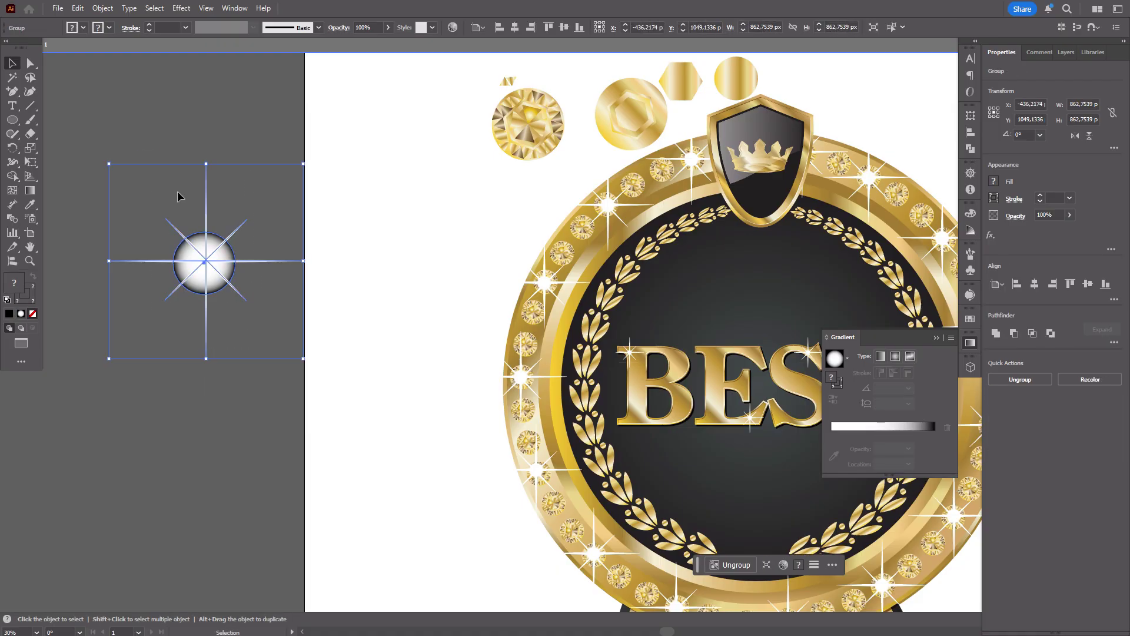
Scale the sparkle down to about 310 px and place it on the badge's upper-left rim
{"action": "left_click_drag", "start_coordinate": [206, 164], "coordinate": [216, 287]}
{"action": "key", "text": "ctrl+z"}
{"action": "left_click_drag", "start_coordinate": [207, 242], "coordinate": [636, 196]}
{"action": "left_click", "coordinate": [207, 265]}
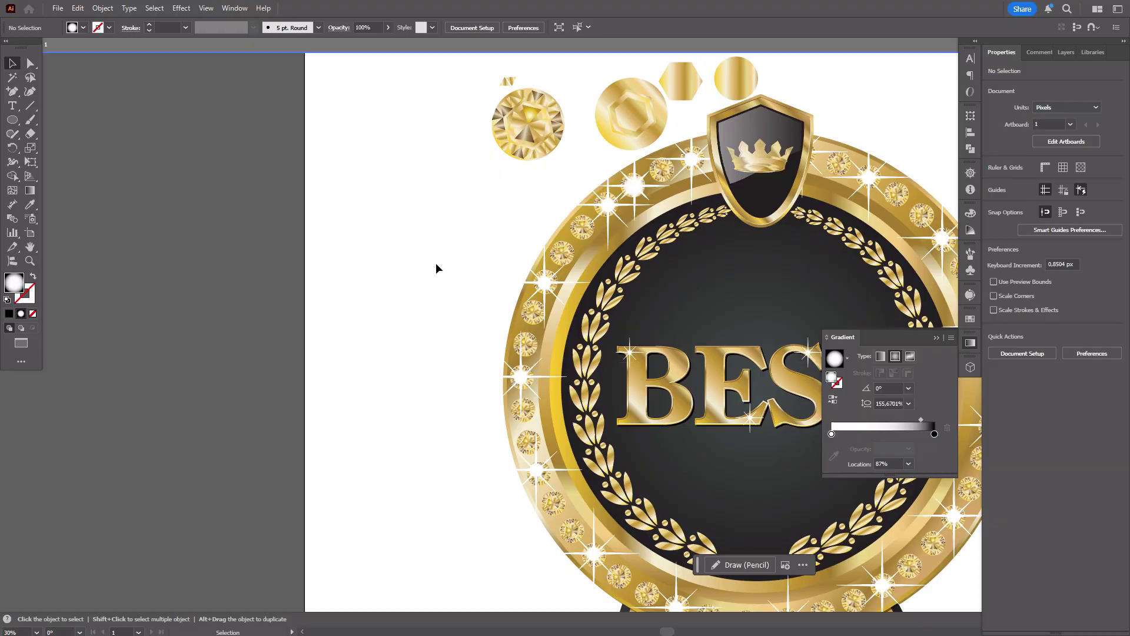
Pan the view to show the whole BEST badge with its text centred
{"action": "left_click", "coordinate": [28, 249]}
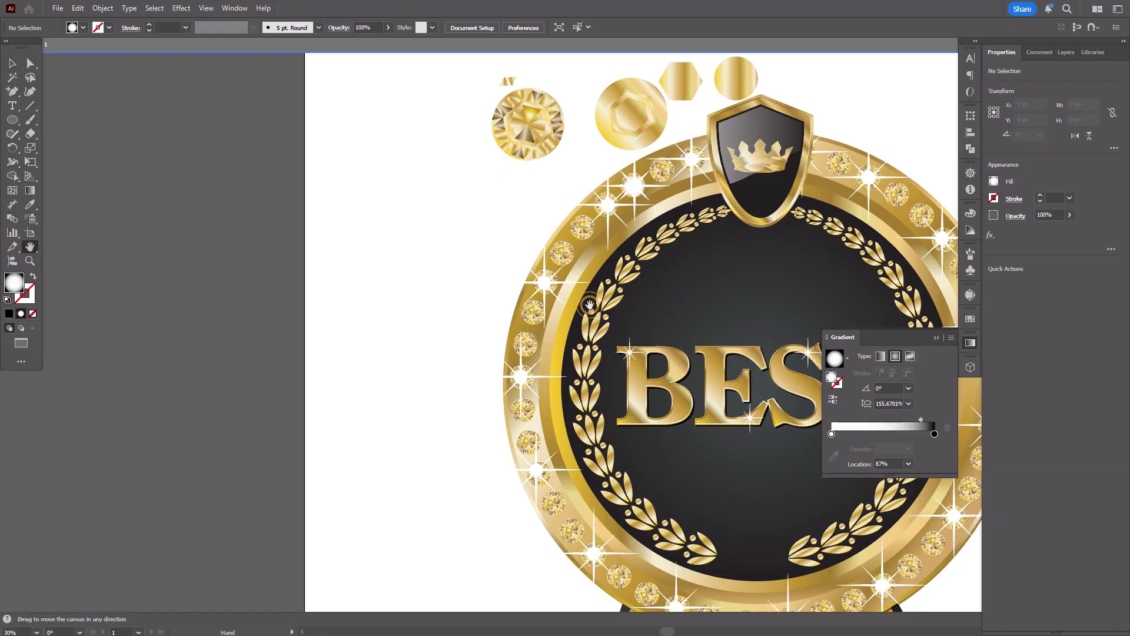
{"action": "left_click_drag", "start_coordinate": [816, 385], "coordinate": [553, 287]}
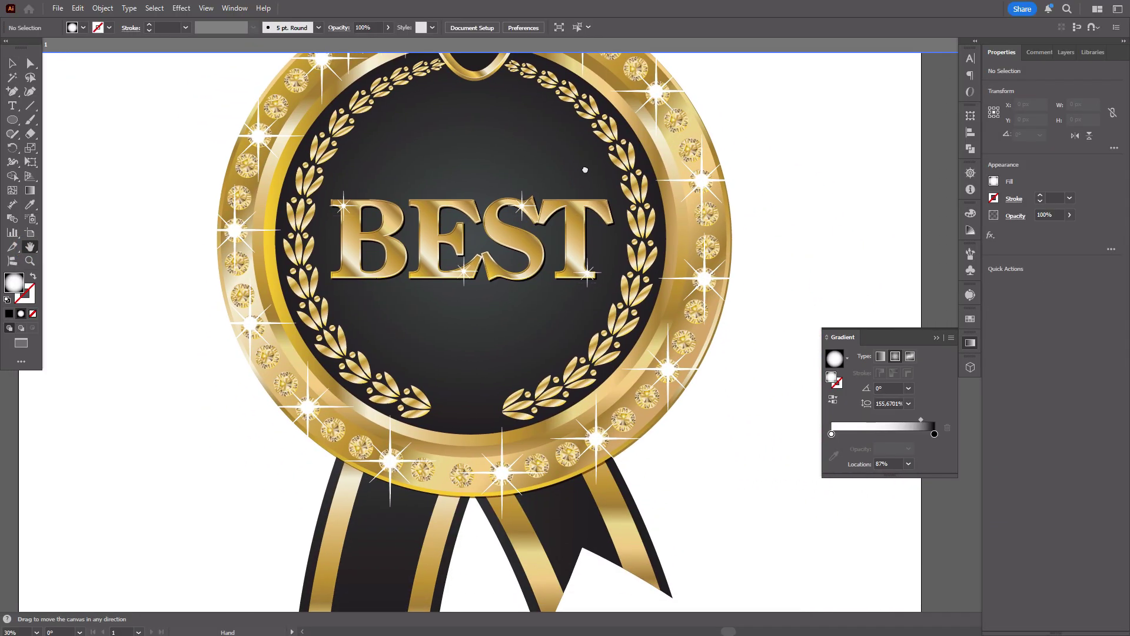
{"action": "left_click_drag", "start_coordinate": [597, 136], "coordinate": [675, 344]}
{"action": "scroll", "coordinate": [676, 344], "scroll_direction": "down", "scroll_amount": 5}
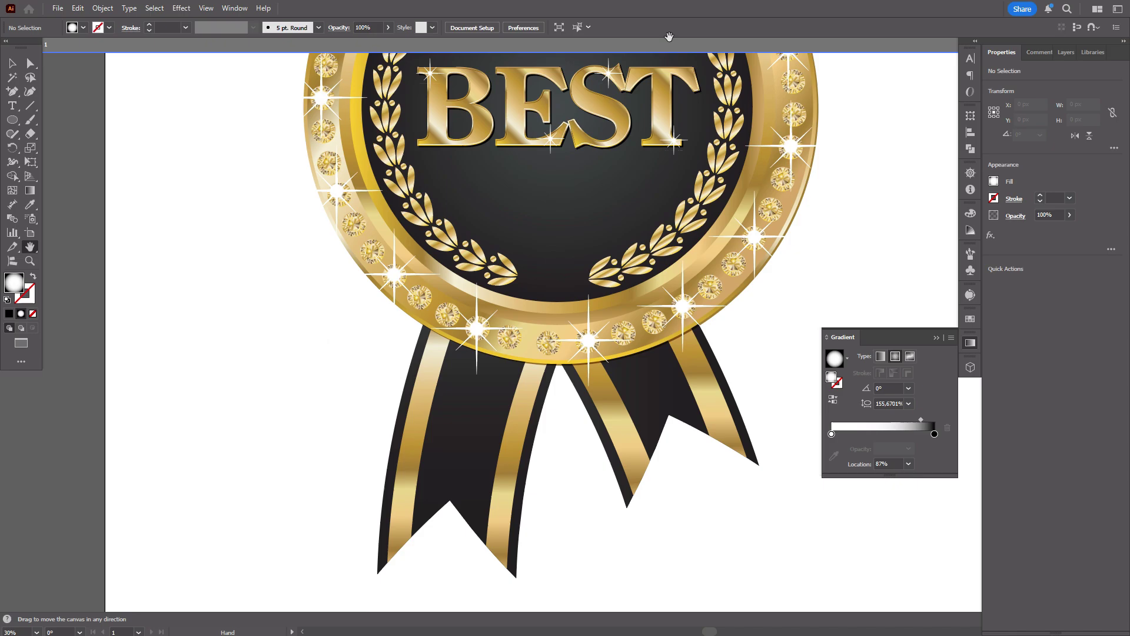
{"action": "left_click_drag", "start_coordinate": [601, 261], "coordinate": [547, 340]}
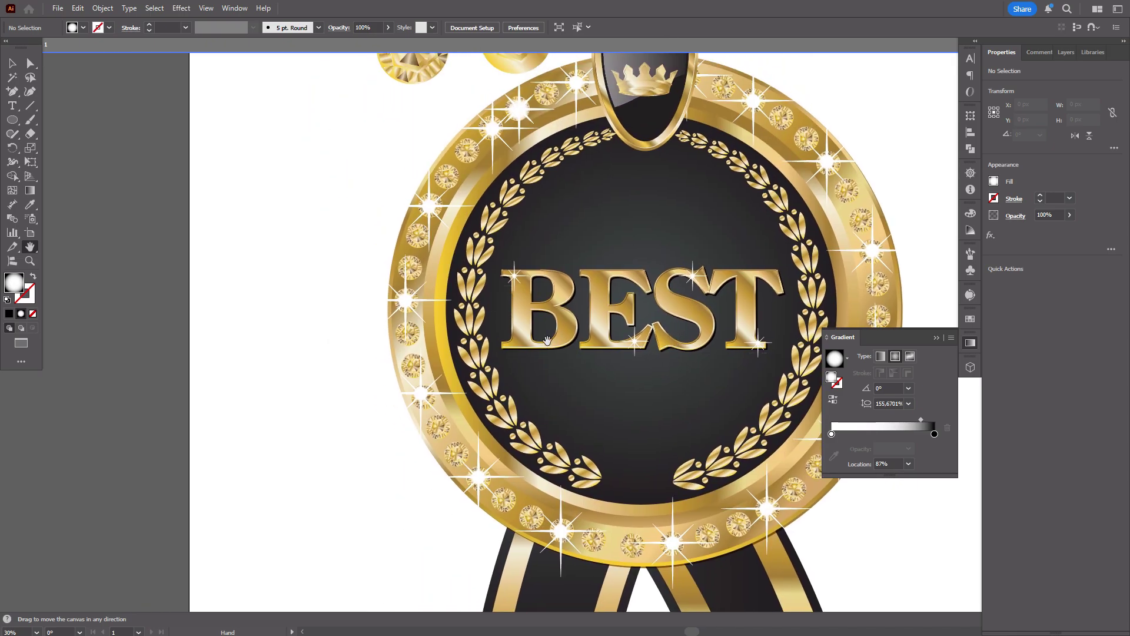
{"action": "left_click", "coordinate": [12, 62]}
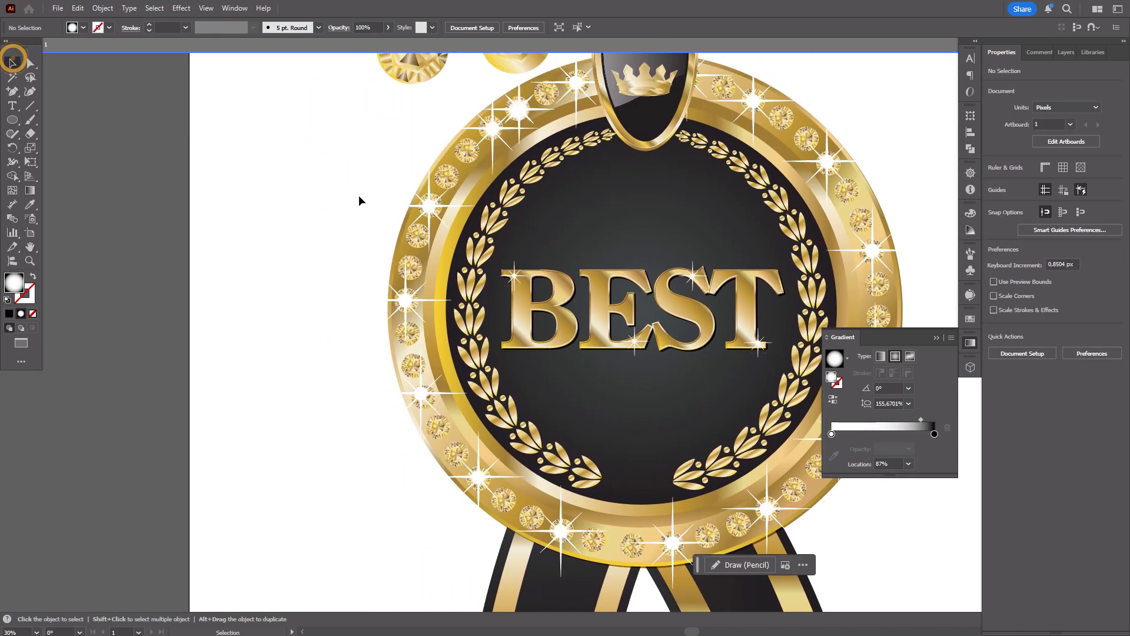
Pan to the badge's left side and pick out a single laurel leaf with Direct Selection
{"action": "left_click", "coordinate": [480, 312]}
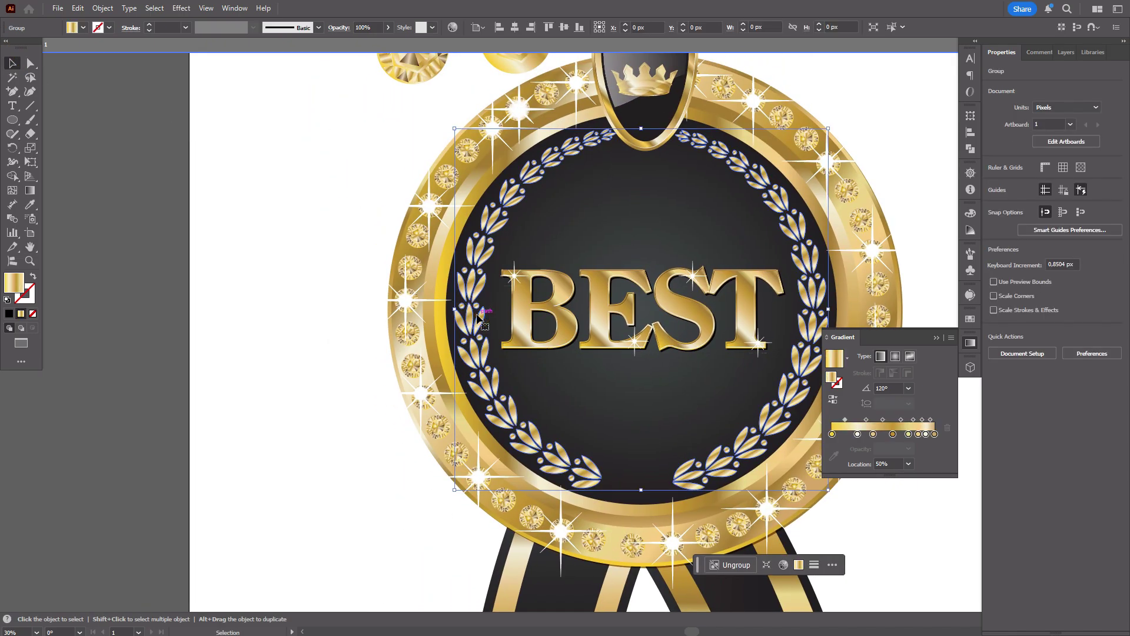
{"action": "left_click", "coordinate": [30, 248]}
{"action": "left_click_drag", "start_coordinate": [318, 354], "coordinate": [420, 312]}
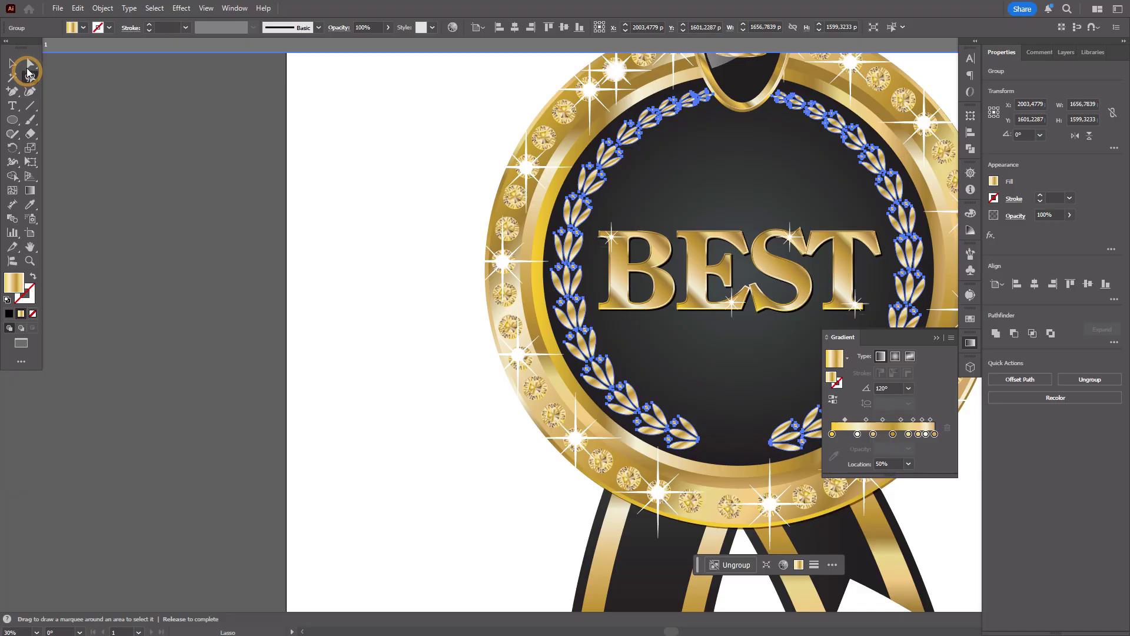
{"action": "left_click", "coordinate": [30, 63]}
{"action": "left_click", "coordinate": [143, 161]}
{"action": "left_click_drag", "start_coordinate": [618, 156], "coordinate": [573, 216]}
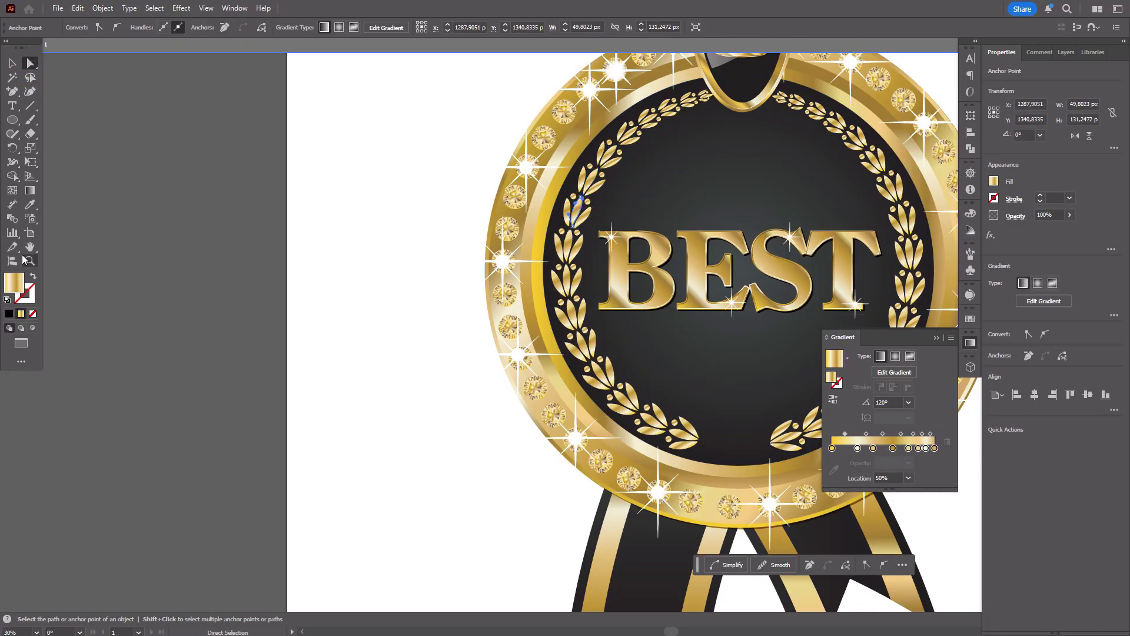
{"action": "left_click", "coordinate": [30, 262]}
Draw a leaf shape on the empty pasteboard and bow its right edge into a smooth curve
{"action": "left_click", "coordinate": [235, 356]}
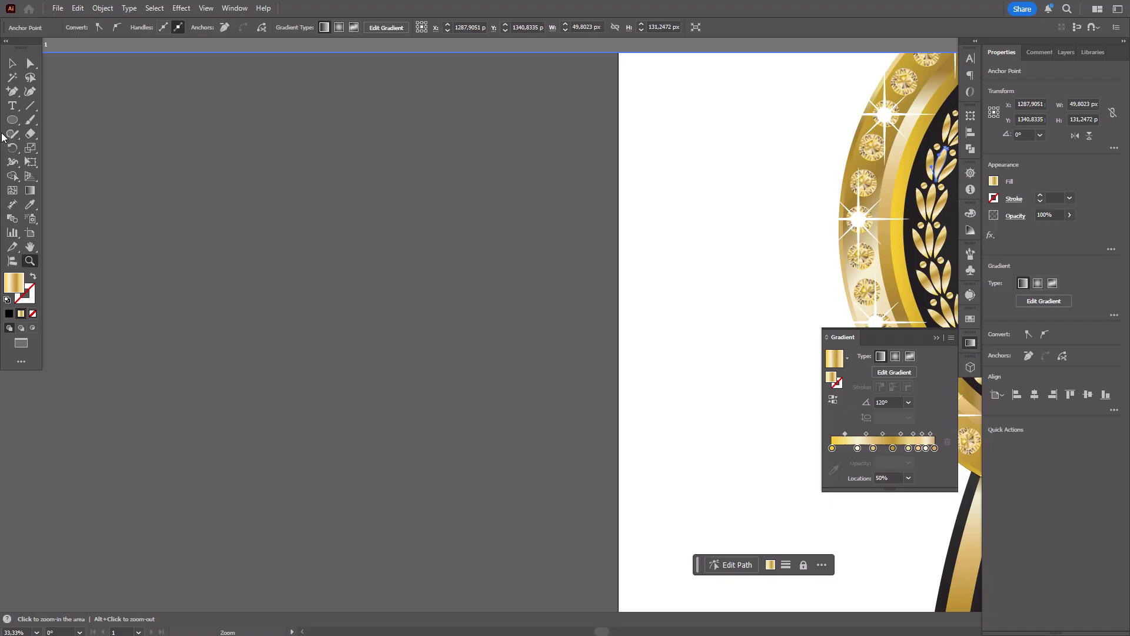
{"action": "left_click_drag", "start_coordinate": [12, 91], "coordinate": [62, 91]}
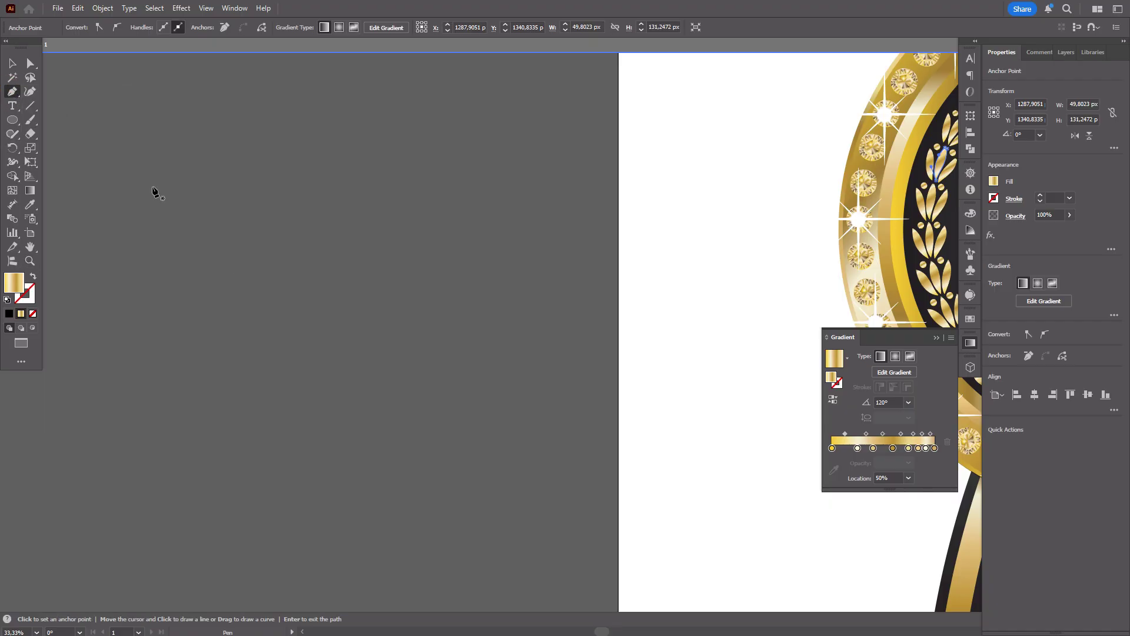
{"action": "left_click", "coordinate": [264, 266]}
{"action": "left_click_drag", "start_coordinate": [263, 394], "coordinate": [309, 466]}
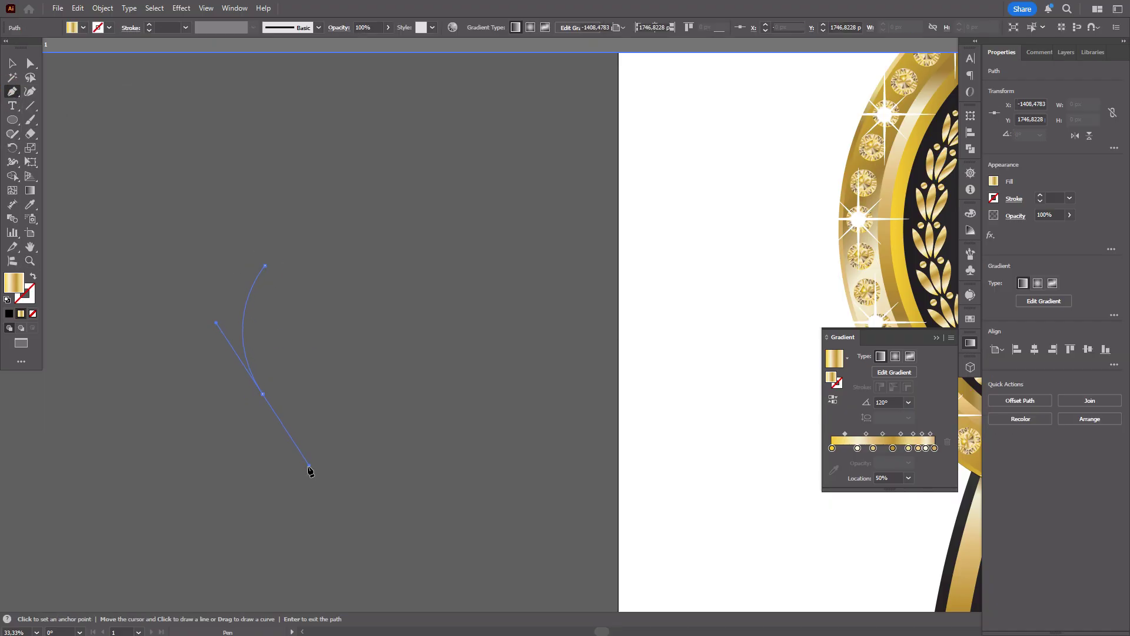
{"action": "left_click", "coordinate": [263, 394]}
{"action": "left_click_drag", "start_coordinate": [264, 266], "coordinate": [240, 213]}
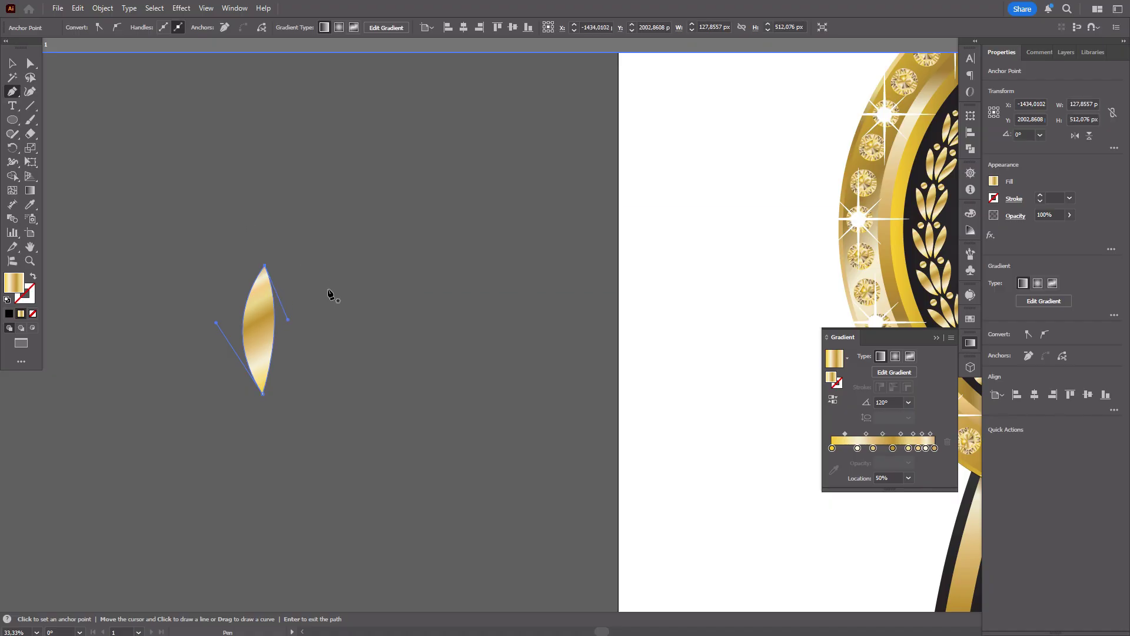
{"action": "left_click", "coordinate": [30, 91]}
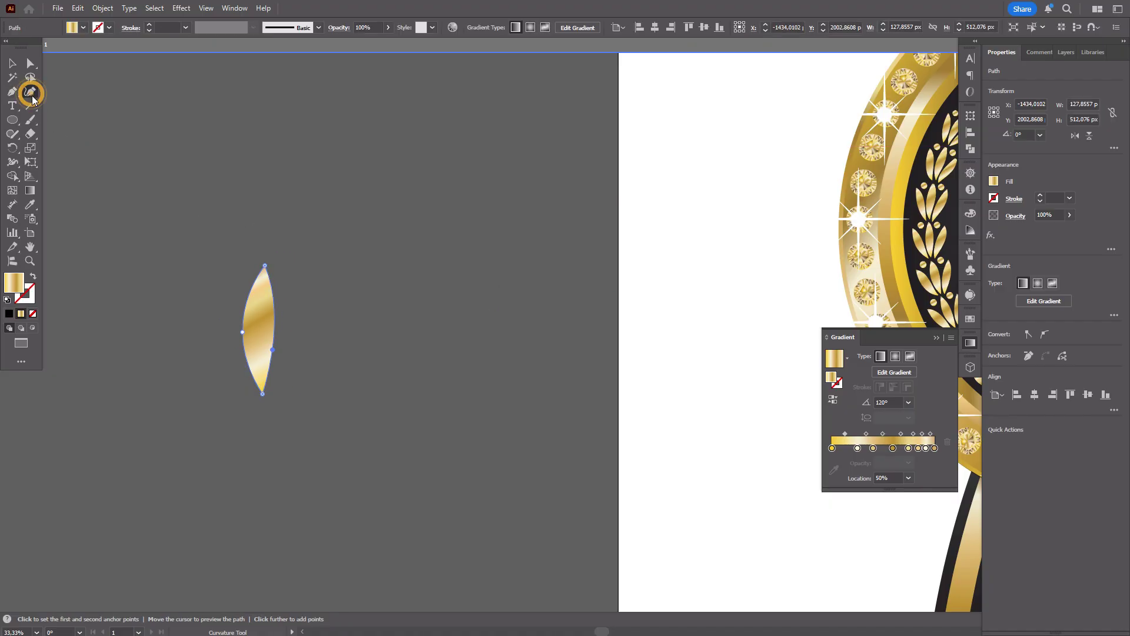
{"action": "left_click", "coordinate": [272, 350]}
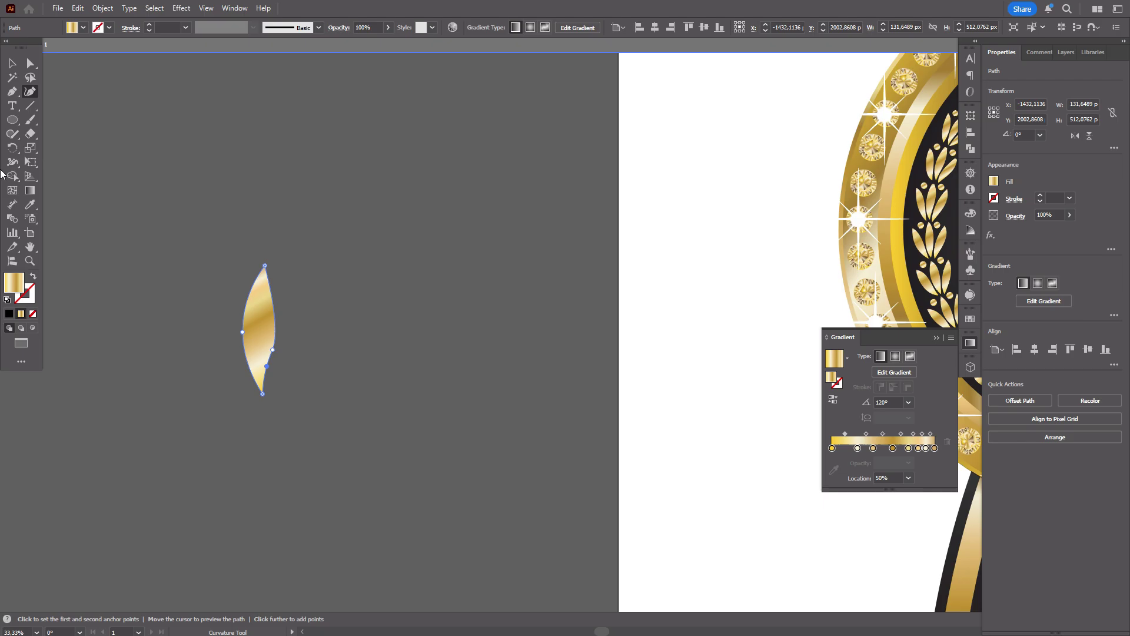
Tilt the leaf slightly left and add a reflected copy moved to its right
{"action": "left_click", "coordinate": [11, 68]}
{"action": "left_click", "coordinate": [106, 171]}
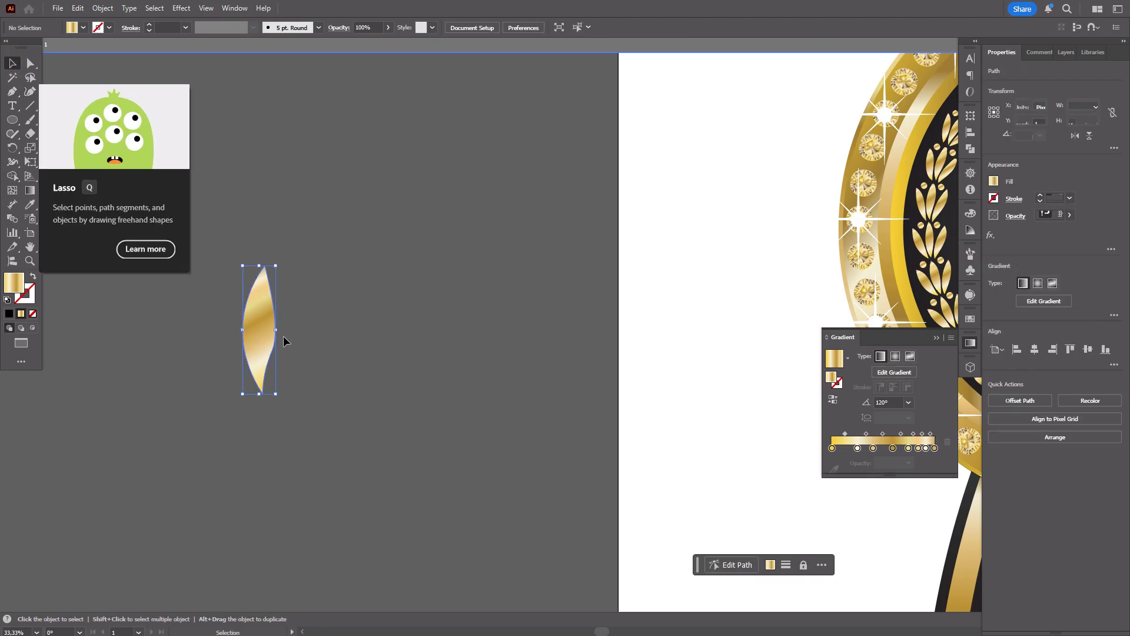
{"action": "left_click", "coordinate": [283, 333]}
{"action": "left_click_drag", "start_coordinate": [283, 333], "coordinate": [257, 342]}
{"action": "right_click", "coordinate": [259, 344]}
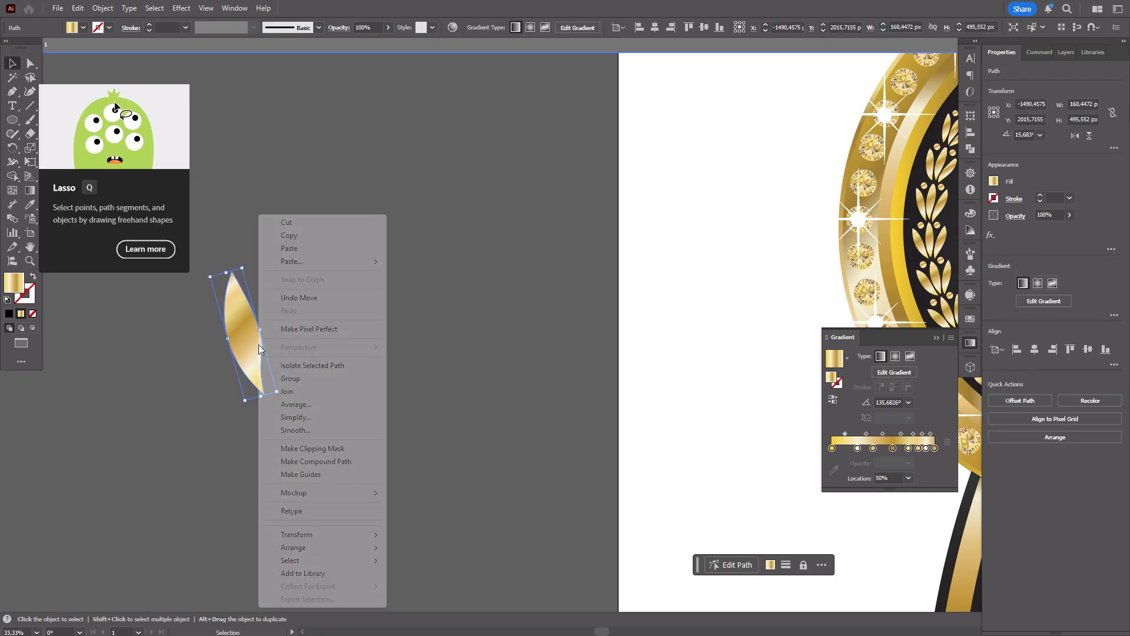
{"action": "mouse_move", "coordinate": [354, 534]}
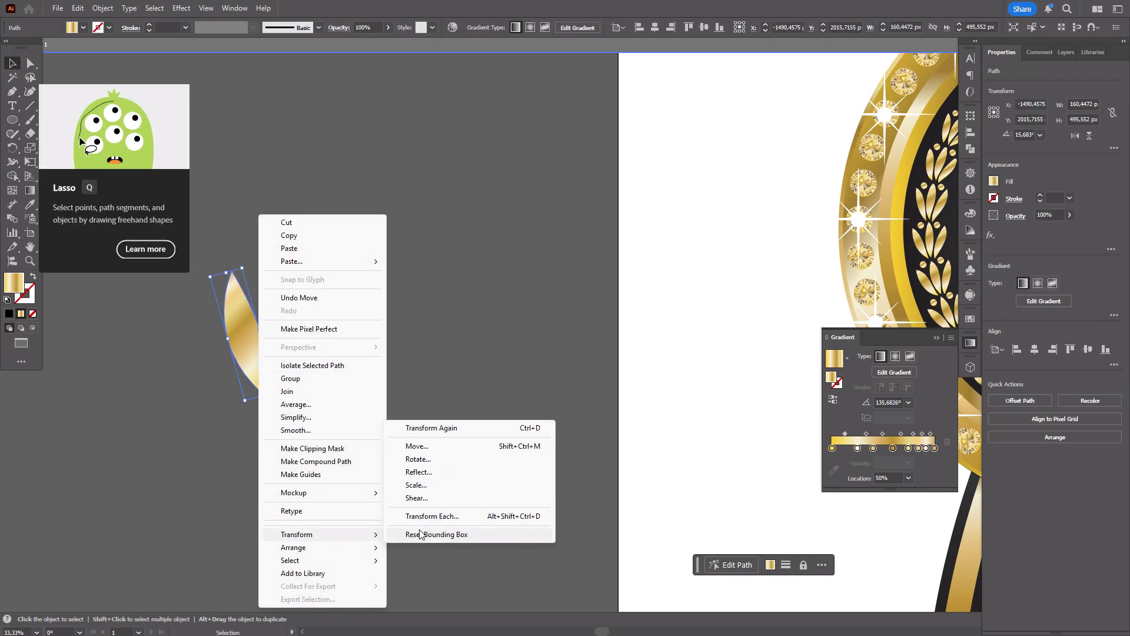
{"action": "left_click", "coordinate": [434, 471]}
{"action": "left_click", "coordinate": [524, 385]}
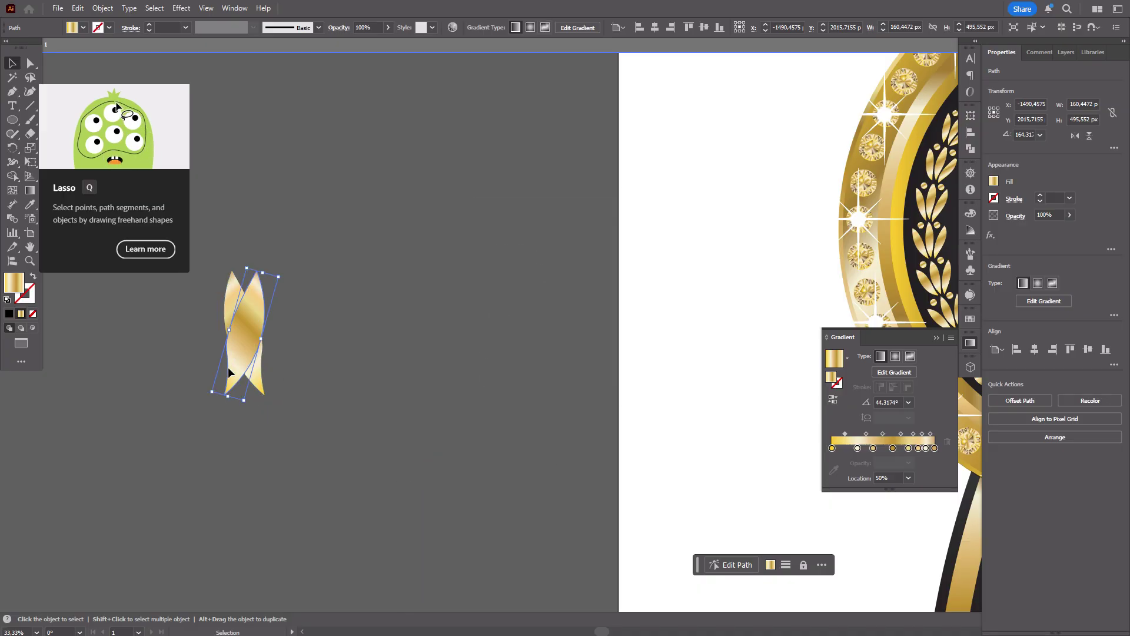
{"action": "left_click_drag", "start_coordinate": [228, 366], "coordinate": [292, 334]}
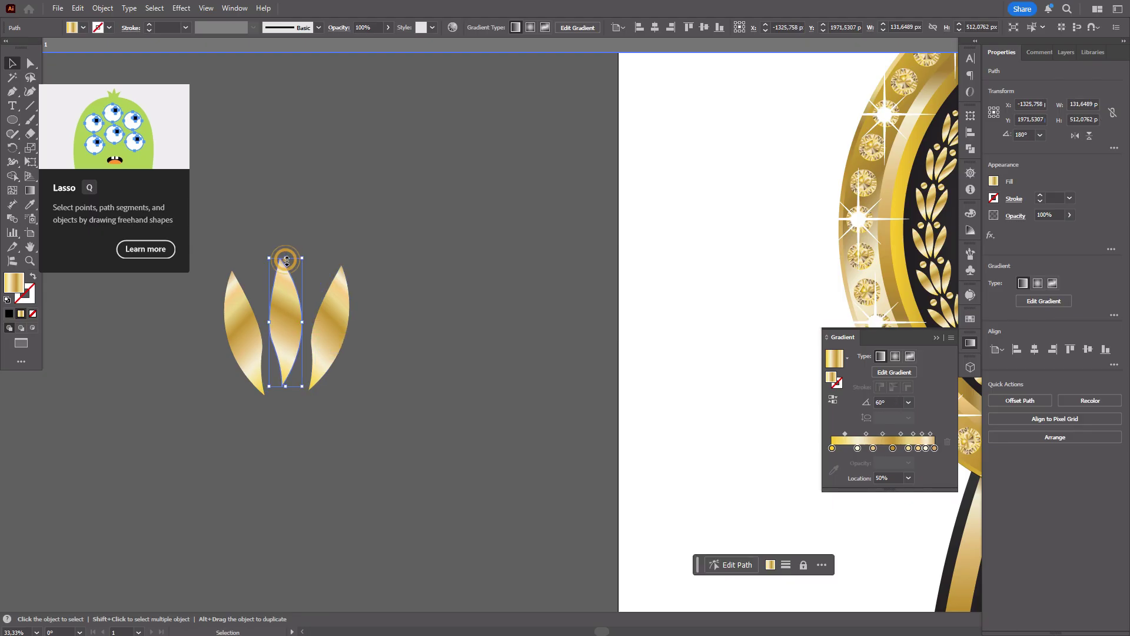
Stretch the upright middle leaf taller and angle the two side leaves around it
{"action": "left_click_drag", "start_coordinate": [286, 259], "coordinate": [288, 248]}
{"action": "left_click_drag", "start_coordinate": [284, 320], "coordinate": [357, 347]}
{"action": "left_click", "coordinate": [248, 357]}
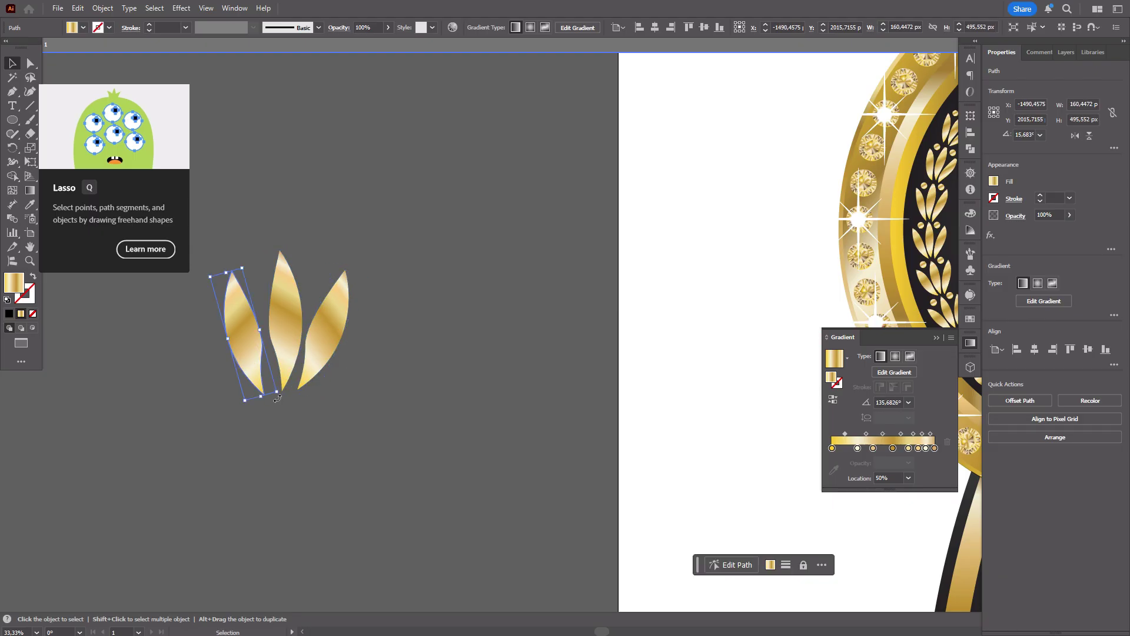
{"action": "left_click_drag", "start_coordinate": [277, 398], "coordinate": [303, 396]}
{"action": "left_click", "coordinate": [387, 374]}
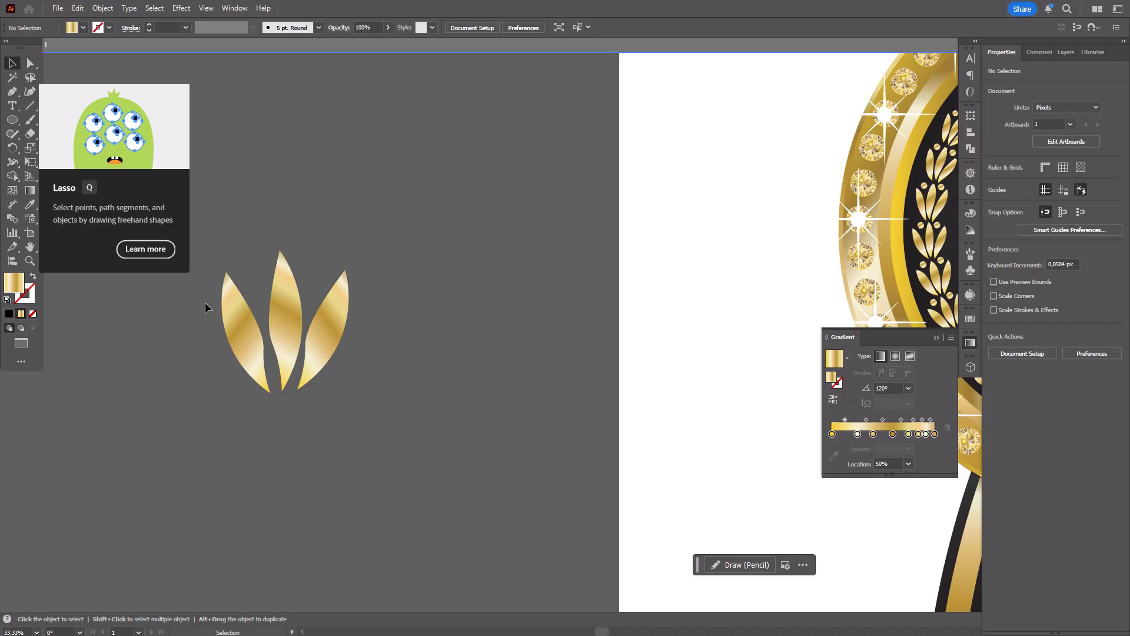
Add small gold dots above the leaves and scale the whole sprig down
{"action": "left_click", "coordinate": [11, 119]}
{"action": "mouse_move", "coordinate": [235, 240]}
{"action": "left_mouse_down"}
{"action": "mouse_move", "coordinate": [263, 261]}
{"action": "mouse_move", "coordinate": [261, 278]}
{"action": "mouse_move", "coordinate": [294, 253]}
{"action": "mouse_move", "coordinate": [326, 254]}
{"action": "left_mouse_up"}
{"action": "key", "text": "v"}
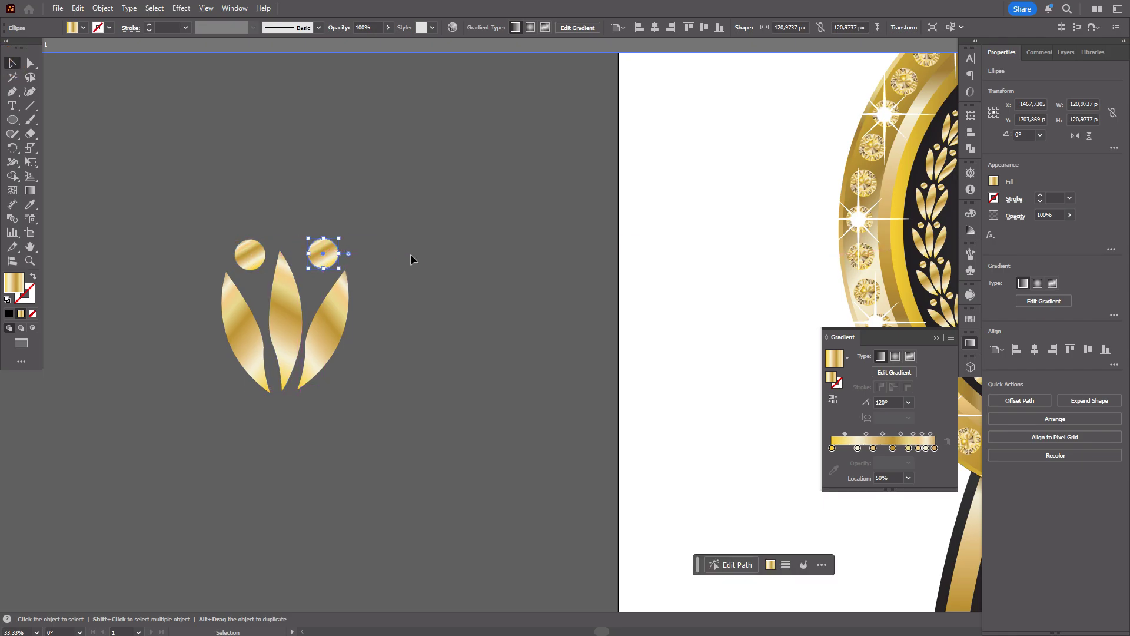
{"action": "left_click", "coordinate": [411, 259]}
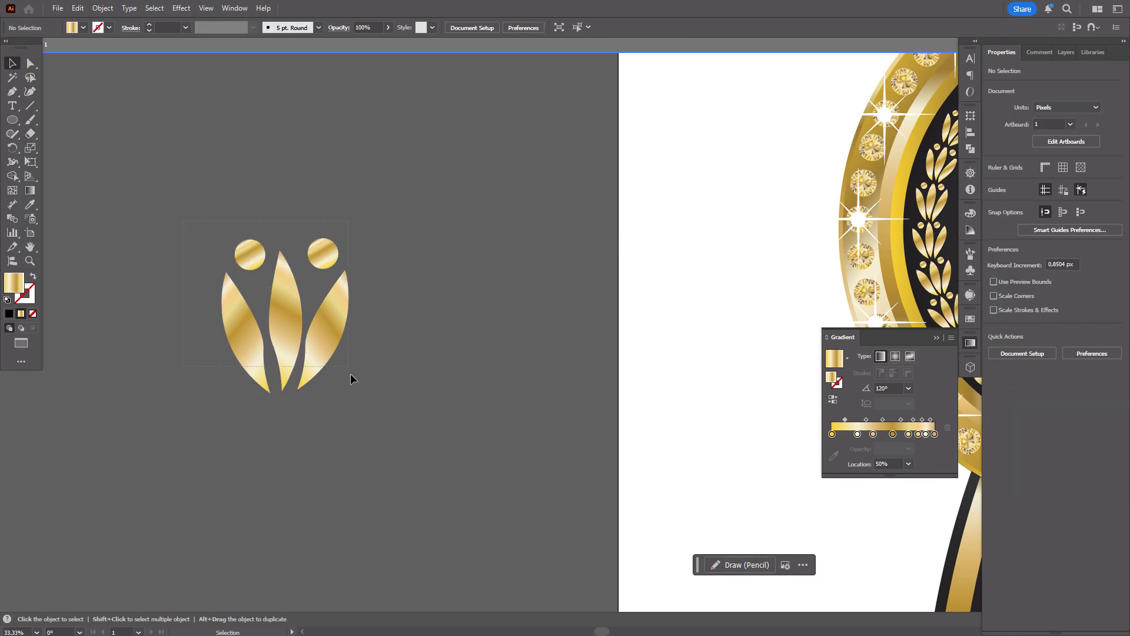
{"action": "left_click_drag", "start_coordinate": [351, 378], "coordinate": [215, 227]}
{"action": "left_click_drag", "start_coordinate": [285, 234], "coordinate": [303, 327]}
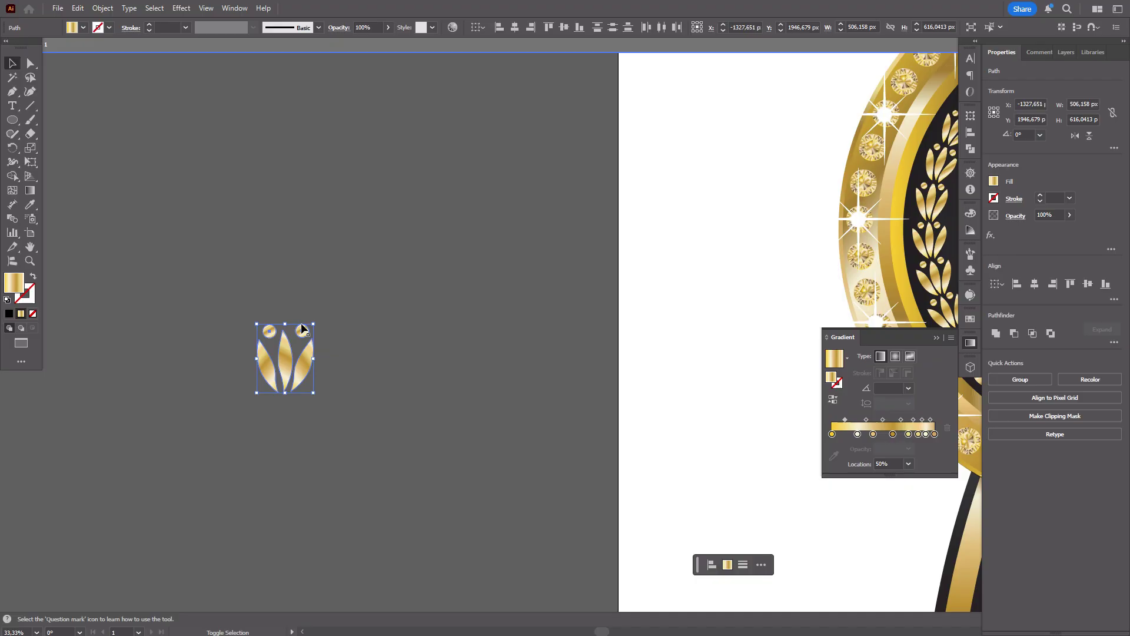
Draw a large 1551.9 px circle and turn it into a thin gold outline
{"action": "key", "text": "l"}
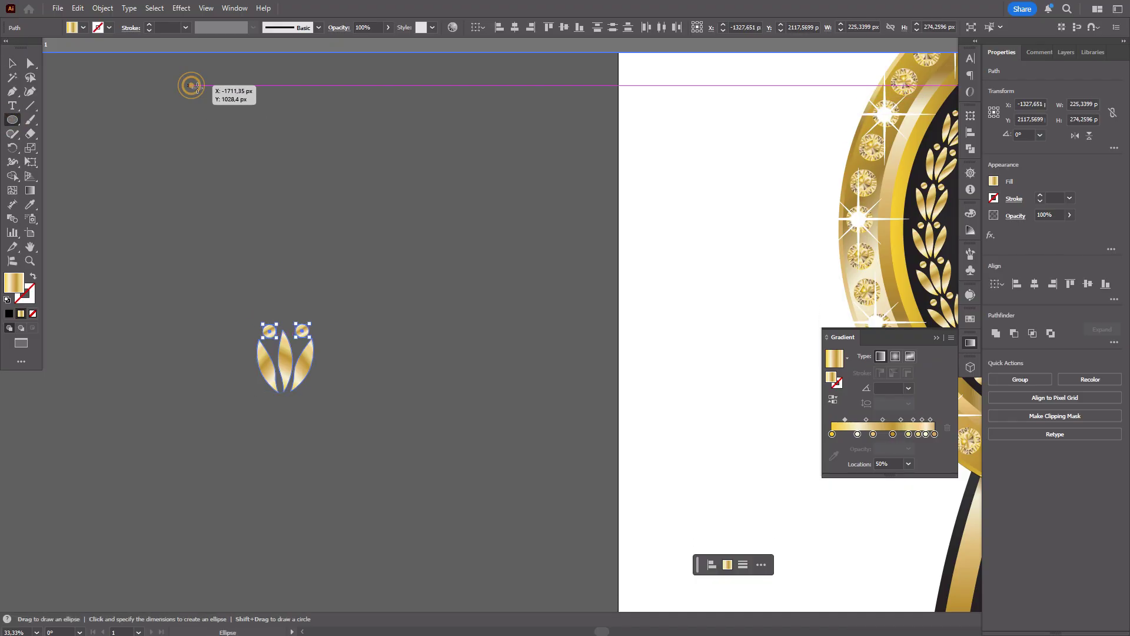
{"action": "left_click_drag", "start_coordinate": [191, 85], "coordinate": [581, 474]}
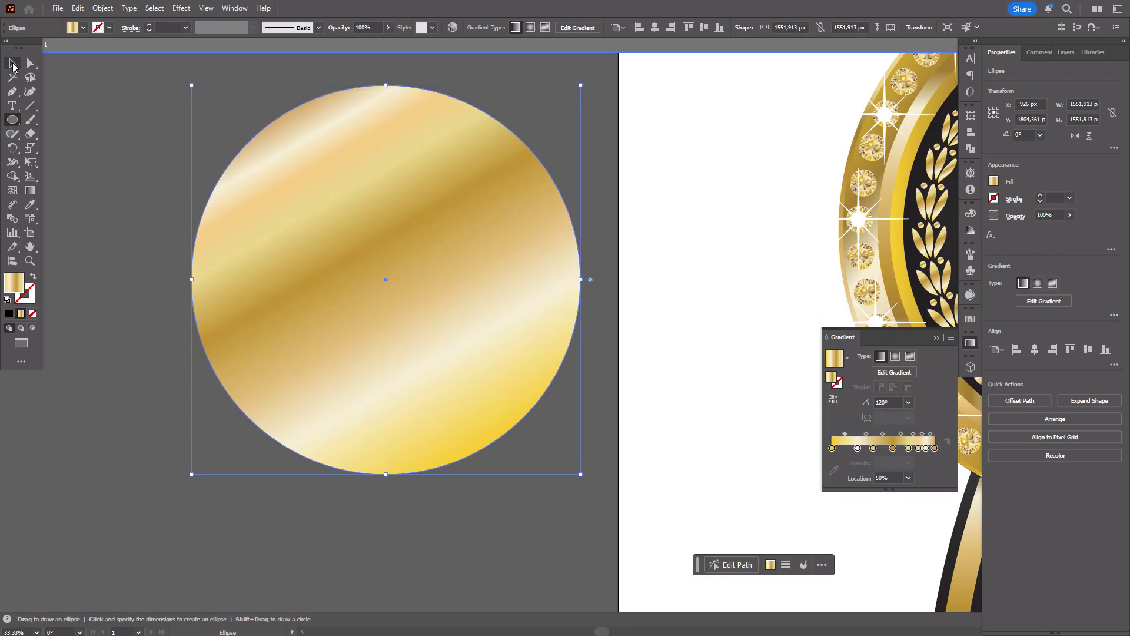
{"action": "left_click", "coordinate": [13, 64]}
{"action": "left_click", "coordinate": [33, 277]}
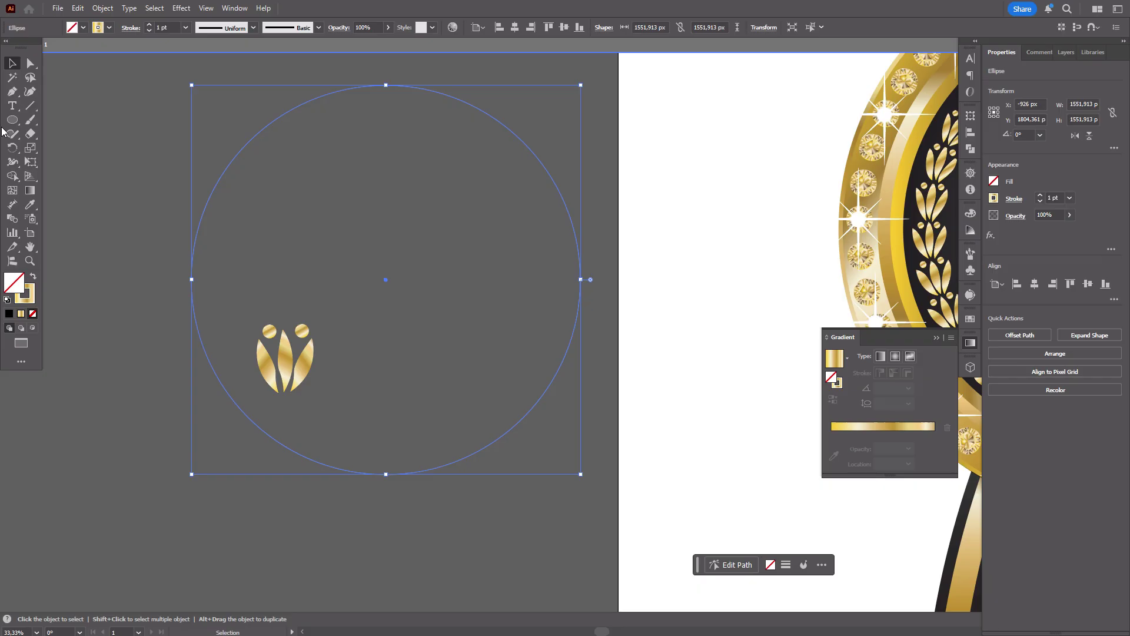
{"action": "left_click_drag", "start_coordinate": [250, 312], "coordinate": [321, 380]}
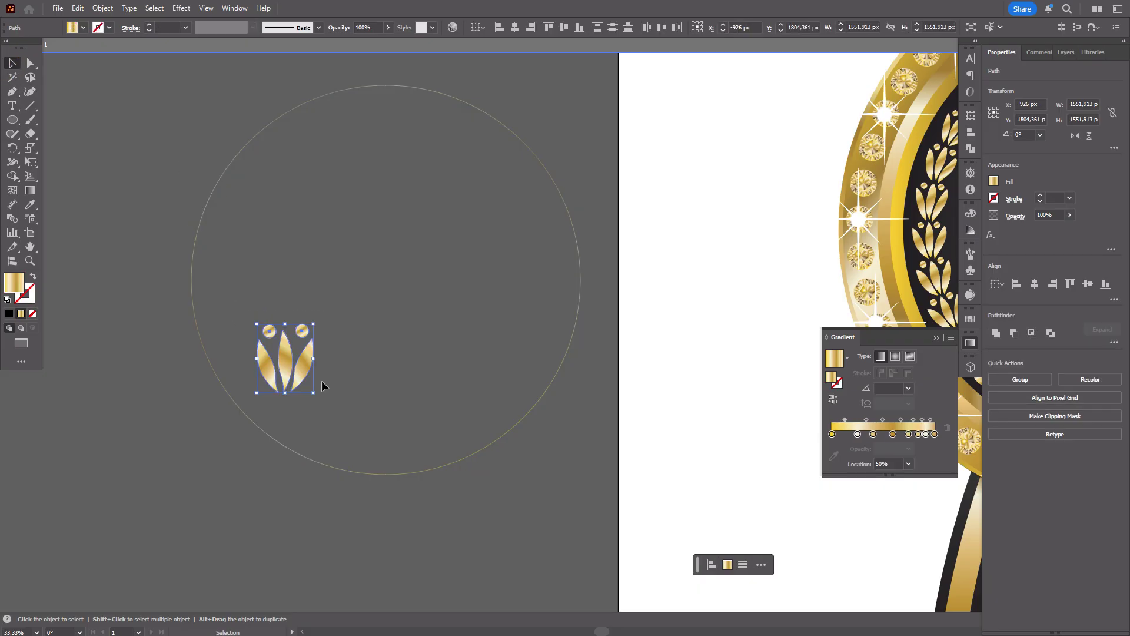
Shrink and rotate the sprig, then place rotated copies along the circle's left arc to the top
{"action": "left_click_drag", "start_coordinate": [314, 324], "coordinate": [284, 438]}
{"action": "left_click", "coordinate": [289, 378]}
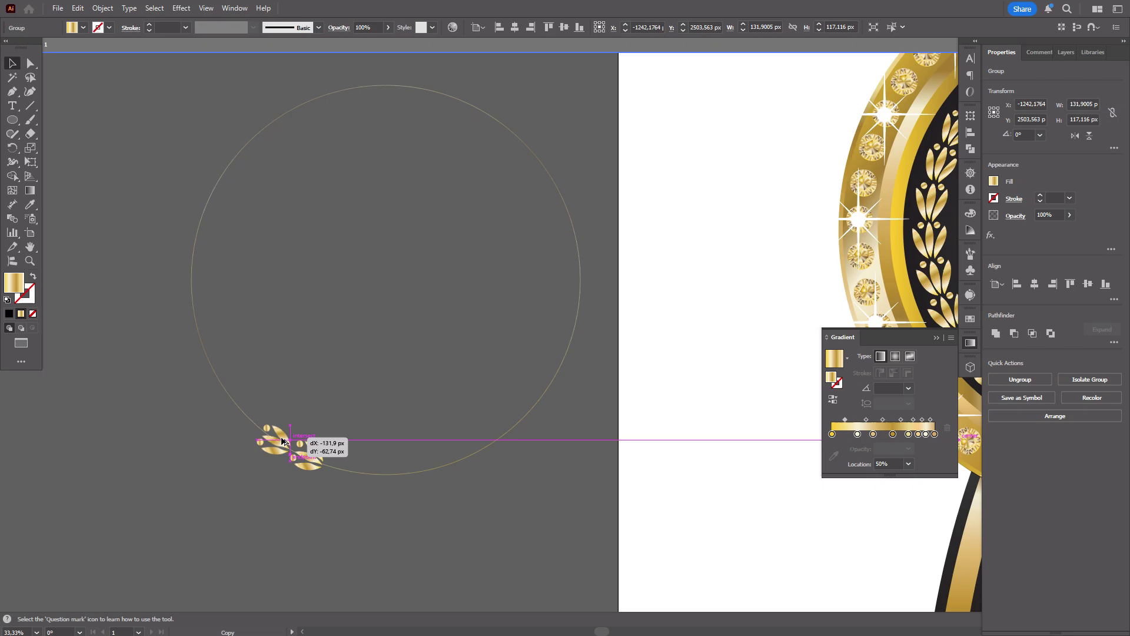
{"action": "left_click_drag", "start_coordinate": [282, 440], "coordinate": [249, 198]}
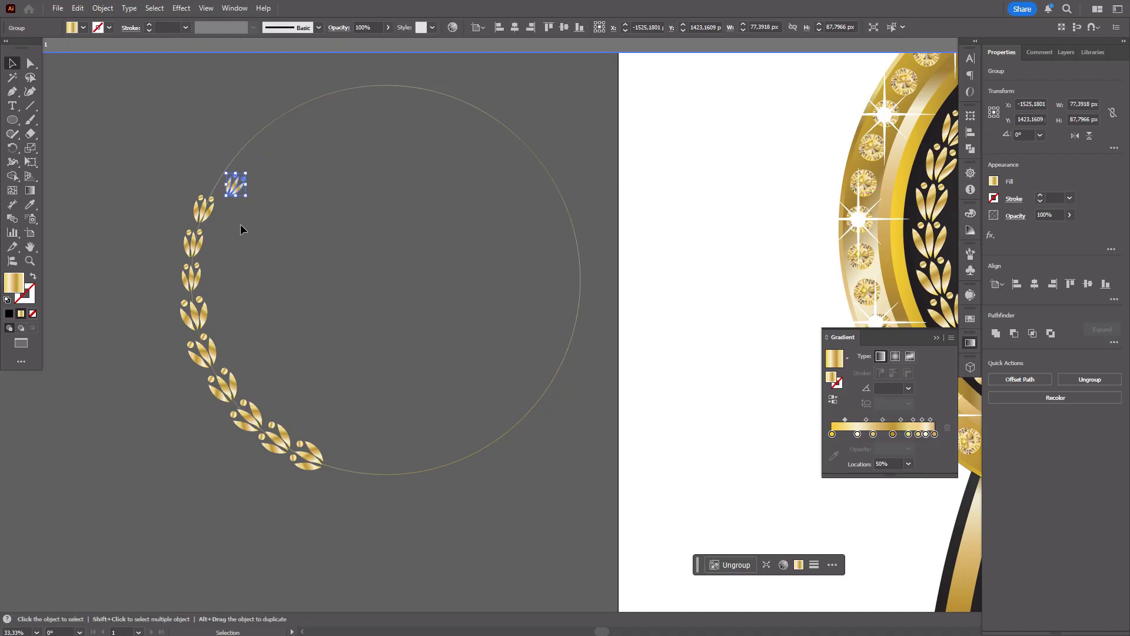
{"action": "left_click_drag", "start_coordinate": [233, 189], "coordinate": [252, 143]}
{"action": "left_click", "coordinate": [403, 183]}
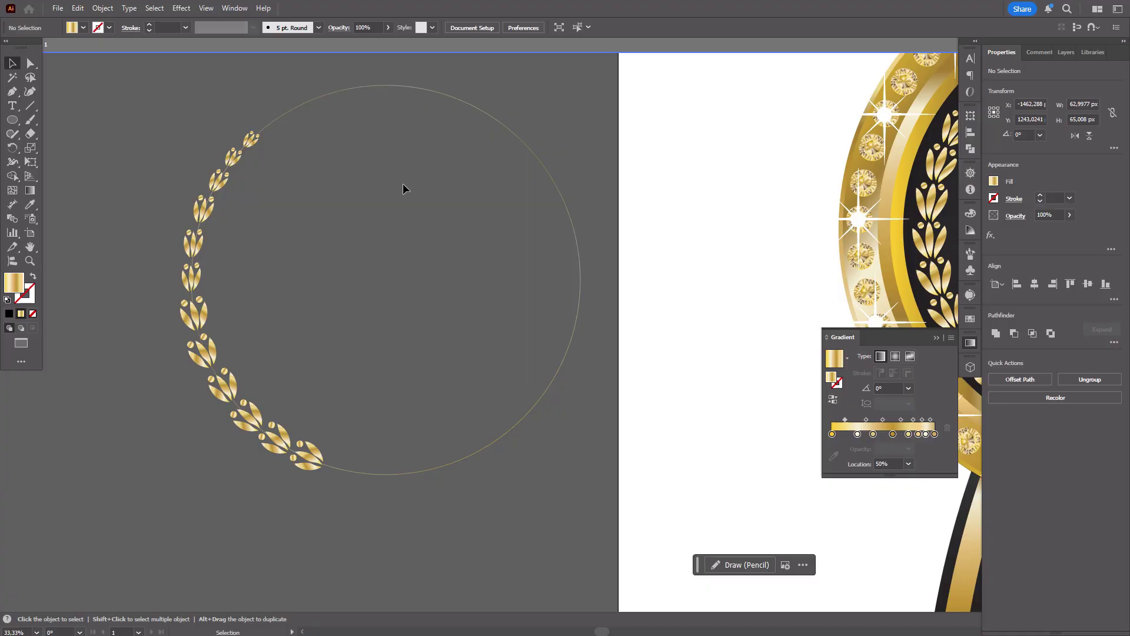
Select the sprig copies forming the wreath's left half and group them
{"action": "left_click", "coordinate": [374, 510]}
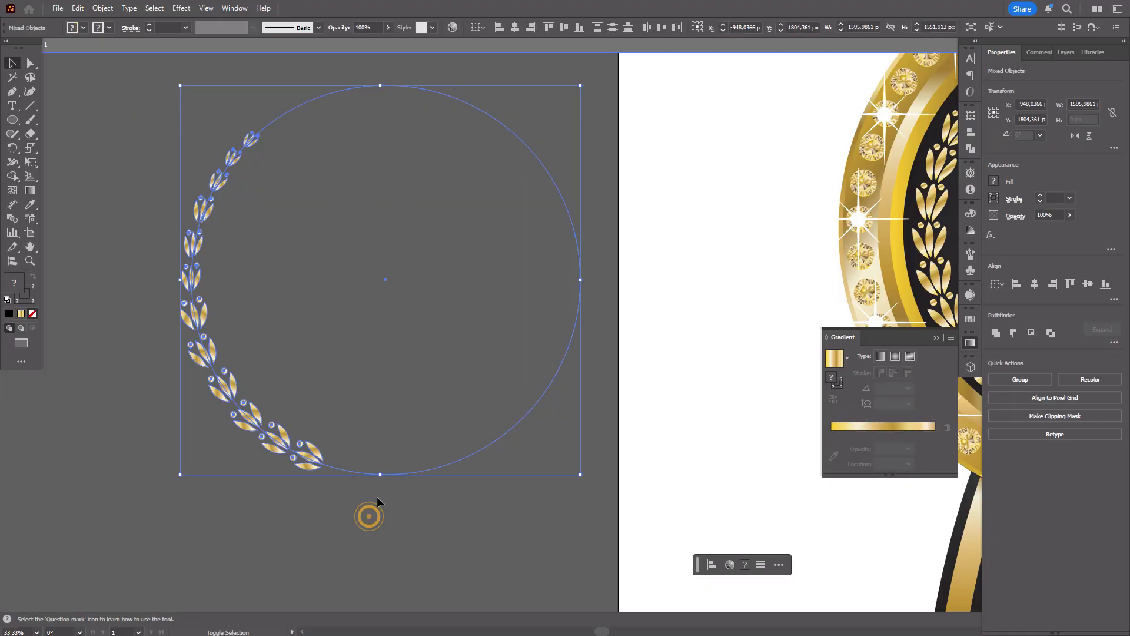
{"action": "left_click", "coordinate": [395, 455], "text": "ctrl"}
{"action": "left_click", "coordinate": [395, 455], "text": "ctrl"}
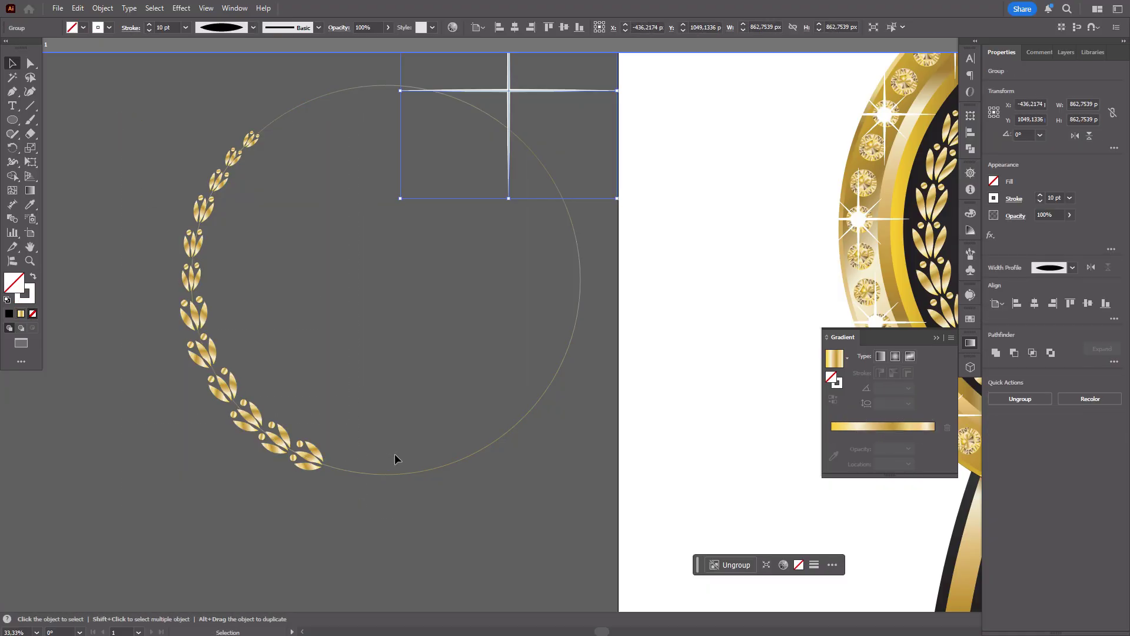
{"action": "left_click", "coordinate": [388, 458], "text": "ctrl"}
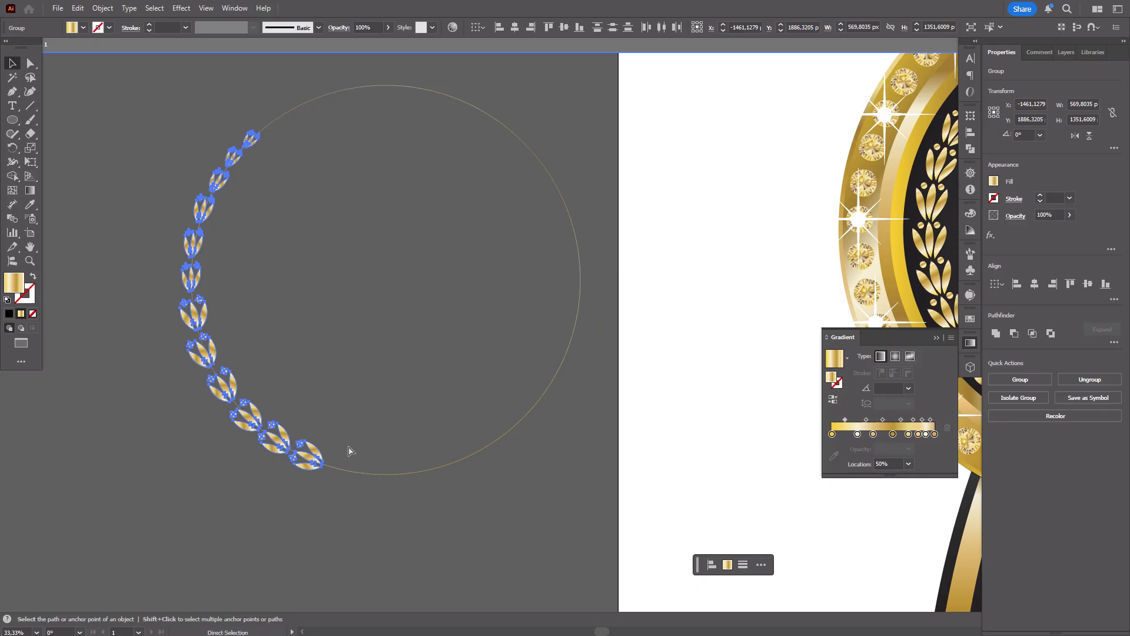
{"action": "key", "text": "ctrl+g"}
Mirror a copy of the wreath half onto the circle's right side and delete the guide circle
{"action": "right_click", "coordinate": [461, 607]}
{"action": "mouse_move", "coordinate": [527, 533]}
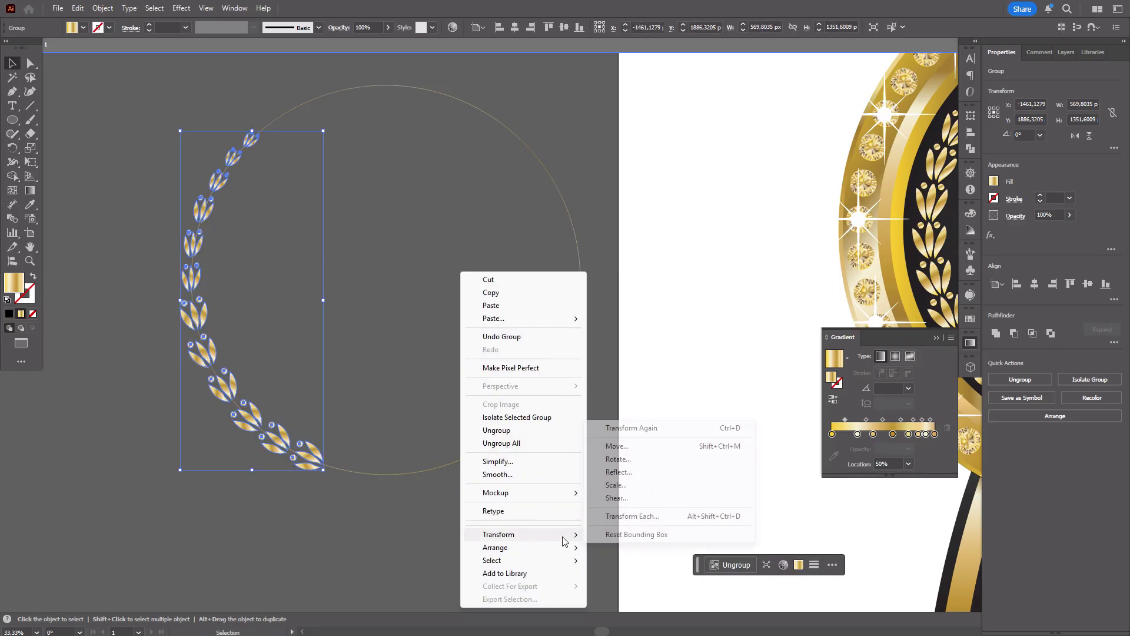
{"action": "left_click", "coordinate": [615, 469]}
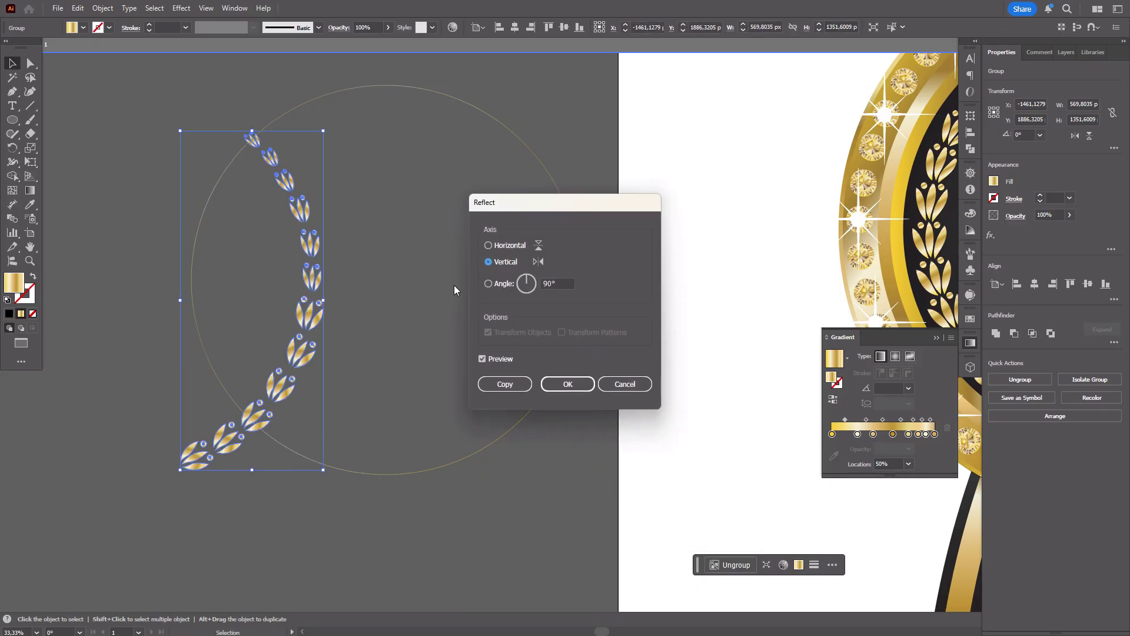
{"action": "left_click", "coordinate": [517, 380]}
{"action": "left_click_drag", "start_coordinate": [309, 312], "coordinate": [573, 308]}
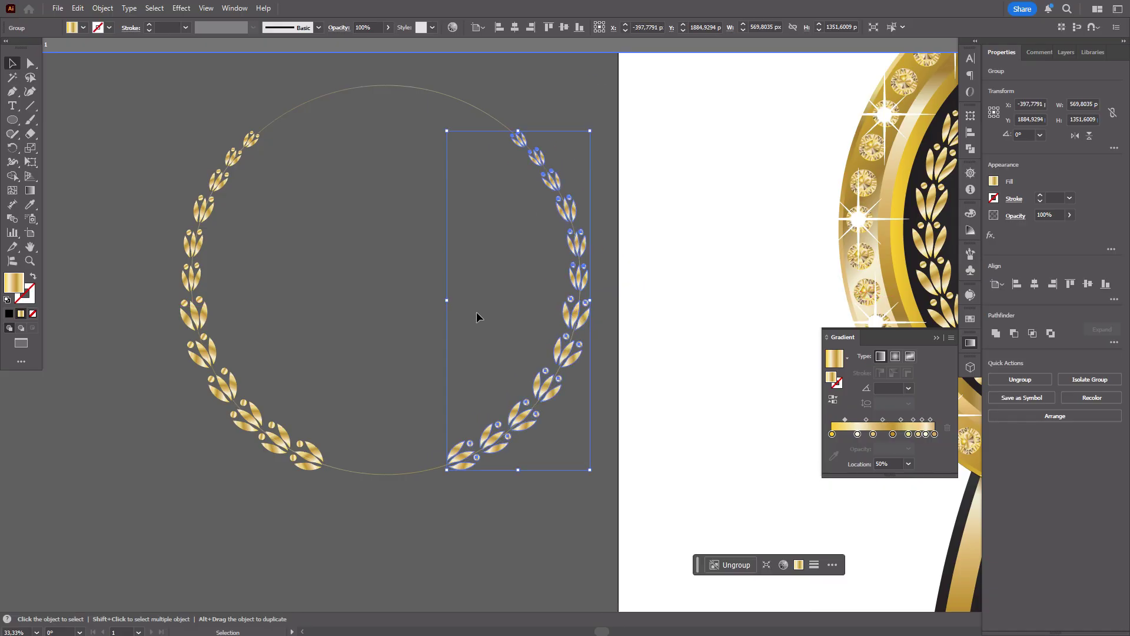
{"action": "left_click", "coordinate": [410, 187]}
{"action": "left_click", "coordinate": [402, 87]}
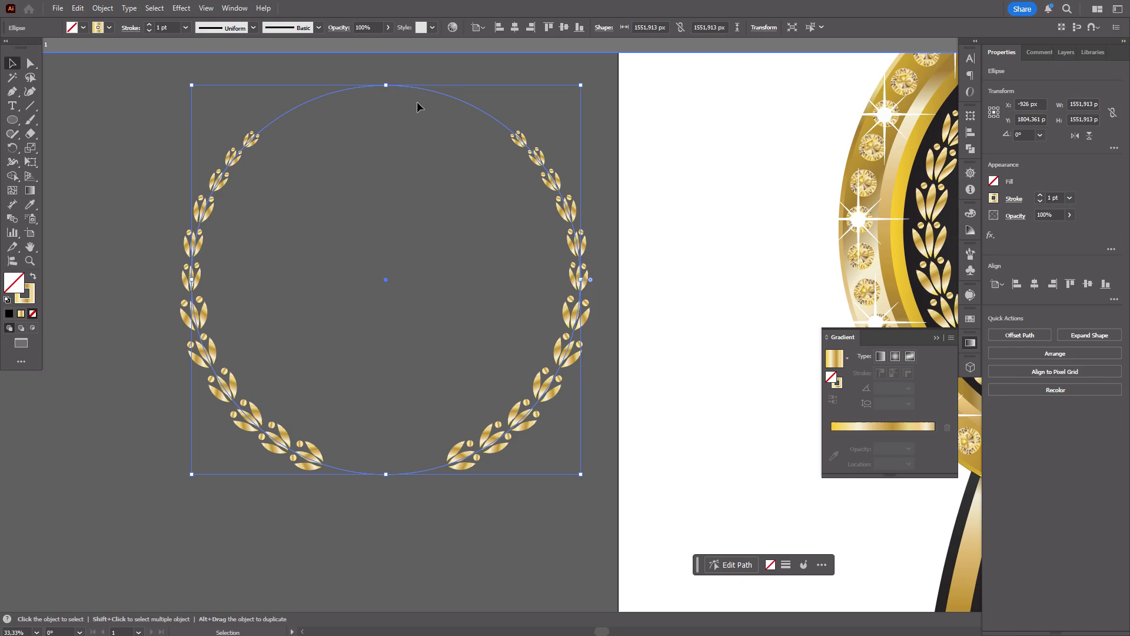
{"action": "key", "text": "Delete"}
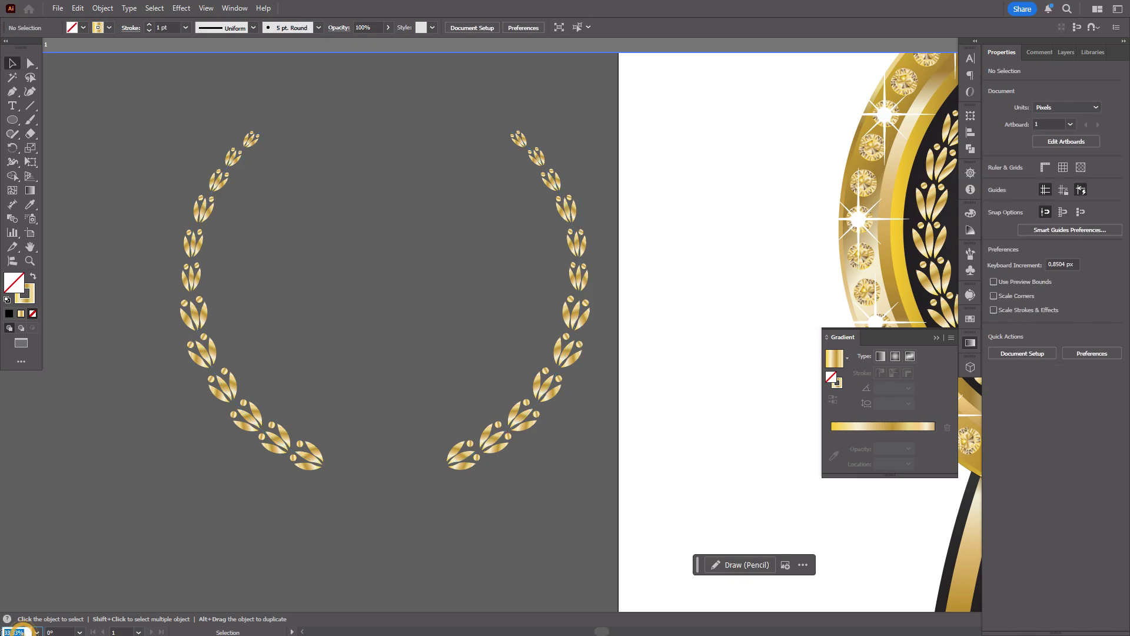
{"action": "type", "text": "15"}
{"action": "key", "text": "Return"}
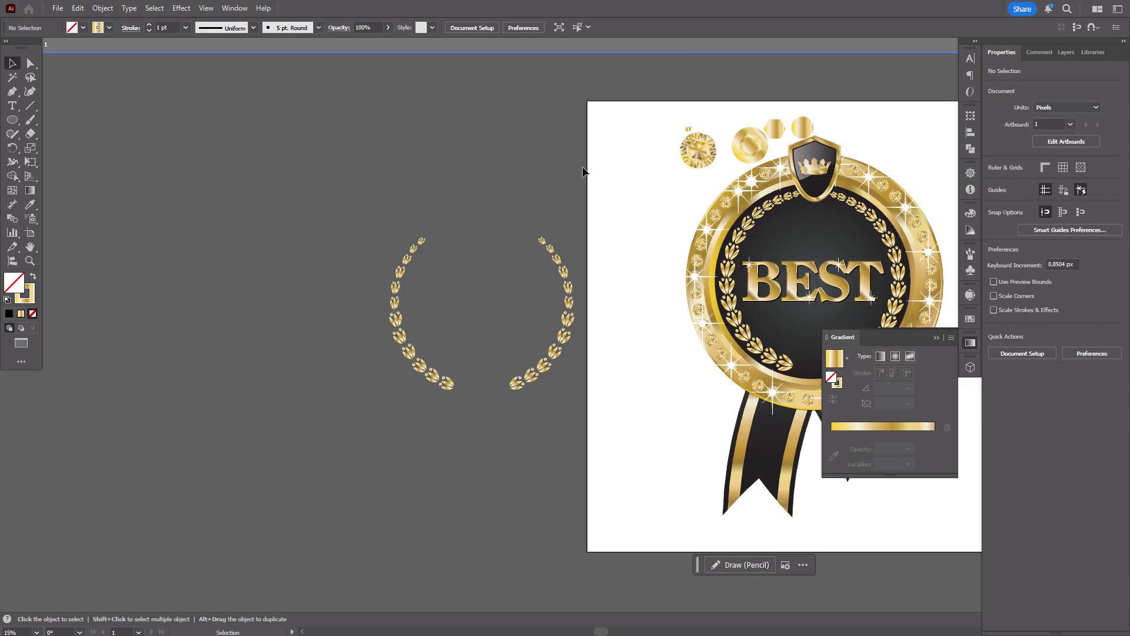
{"action": "left_click", "coordinate": [30, 247]}
{"action": "left_click_drag", "start_coordinate": [242, 275], "coordinate": [91, 262]}
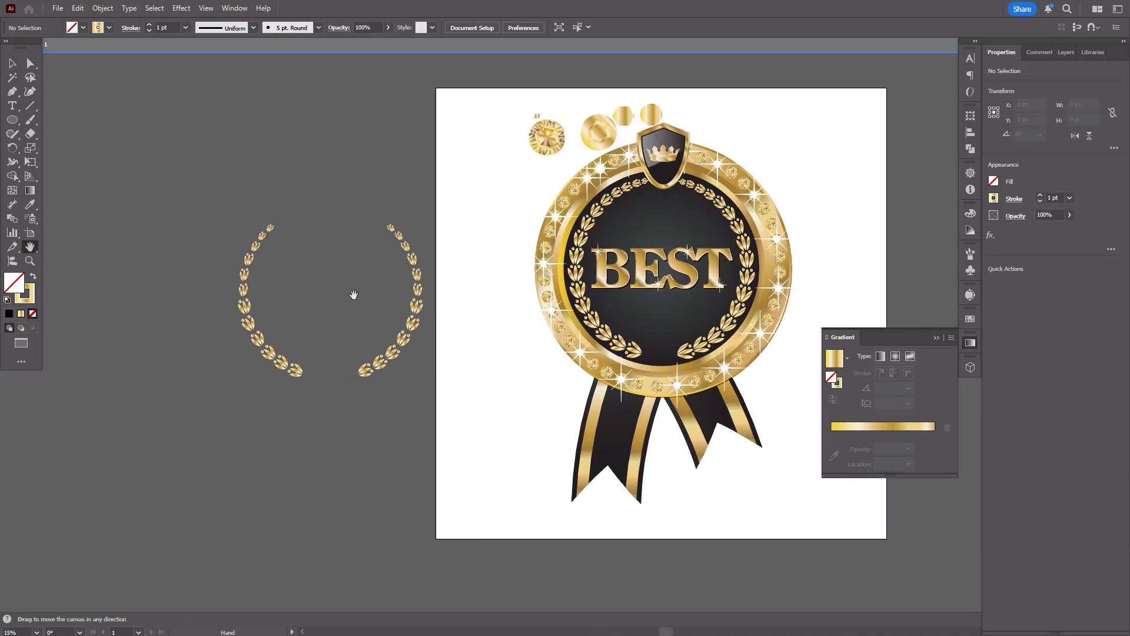
{"action": "left_click", "coordinate": [12, 63]}
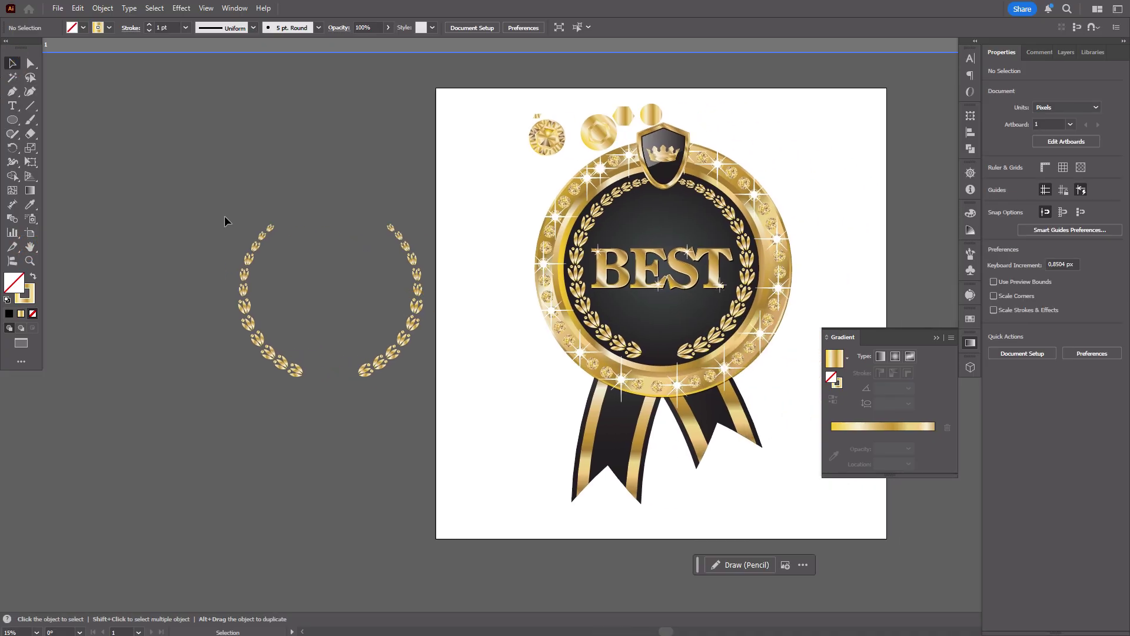
{"action": "left_click", "coordinate": [30, 260]}
{"action": "left_click_drag", "start_coordinate": [272, 284], "coordinate": [613, 289]}
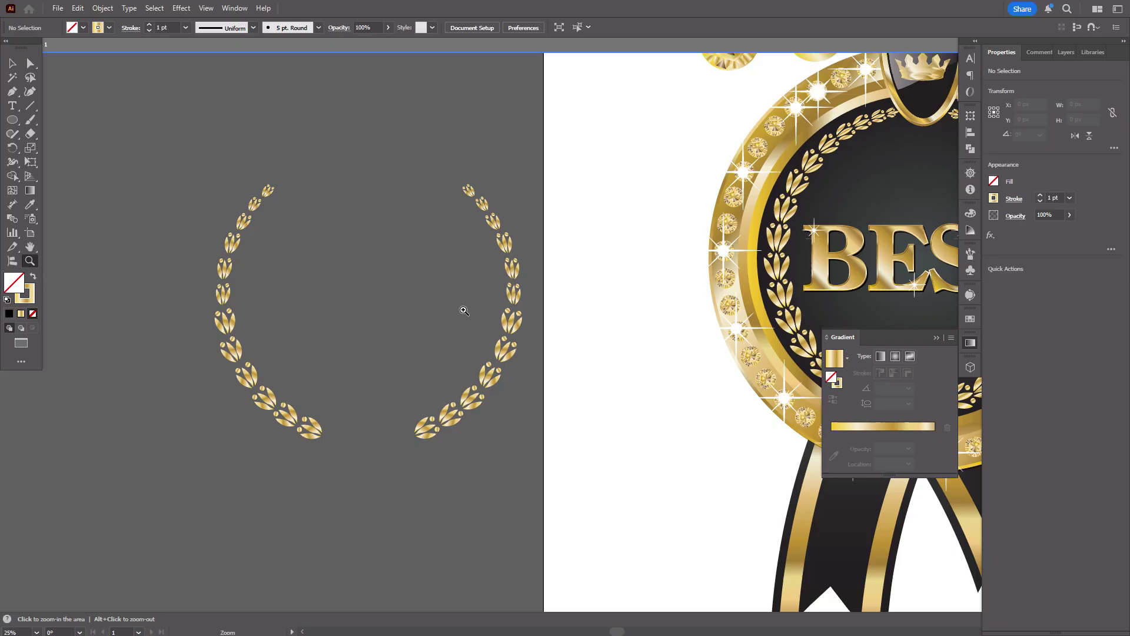
{"action": "key", "text": "ctrl+equal"}
{"action": "left_click", "coordinate": [13, 63]}
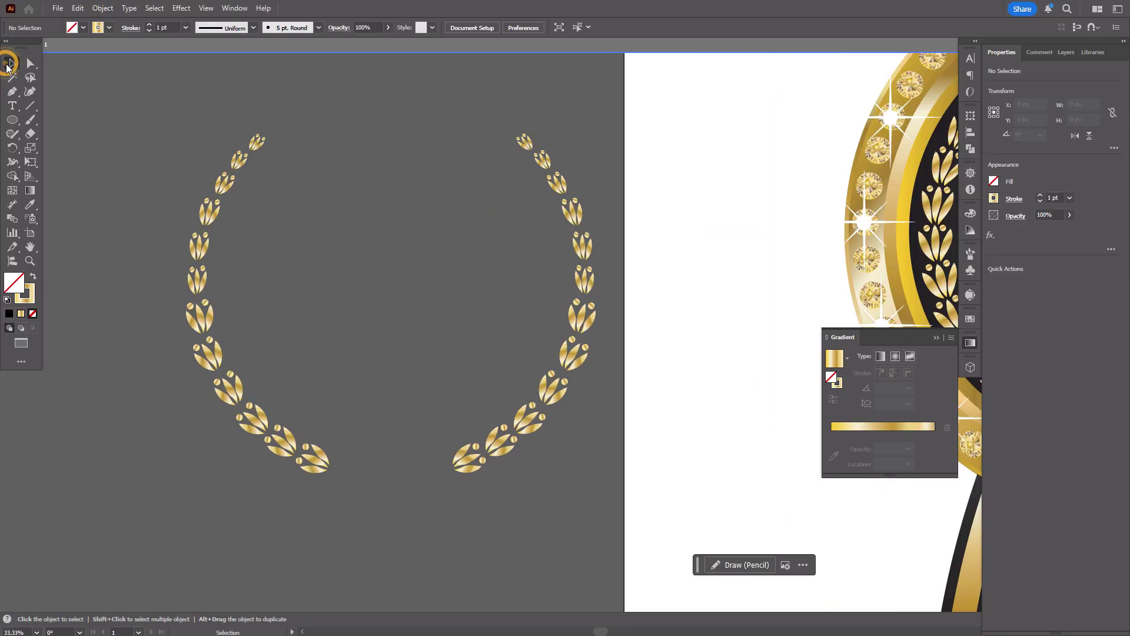
Run the gold gradient diagonally across the whole laurel wreath at -36.04°
{"action": "key", "text": "ctrl+a"}
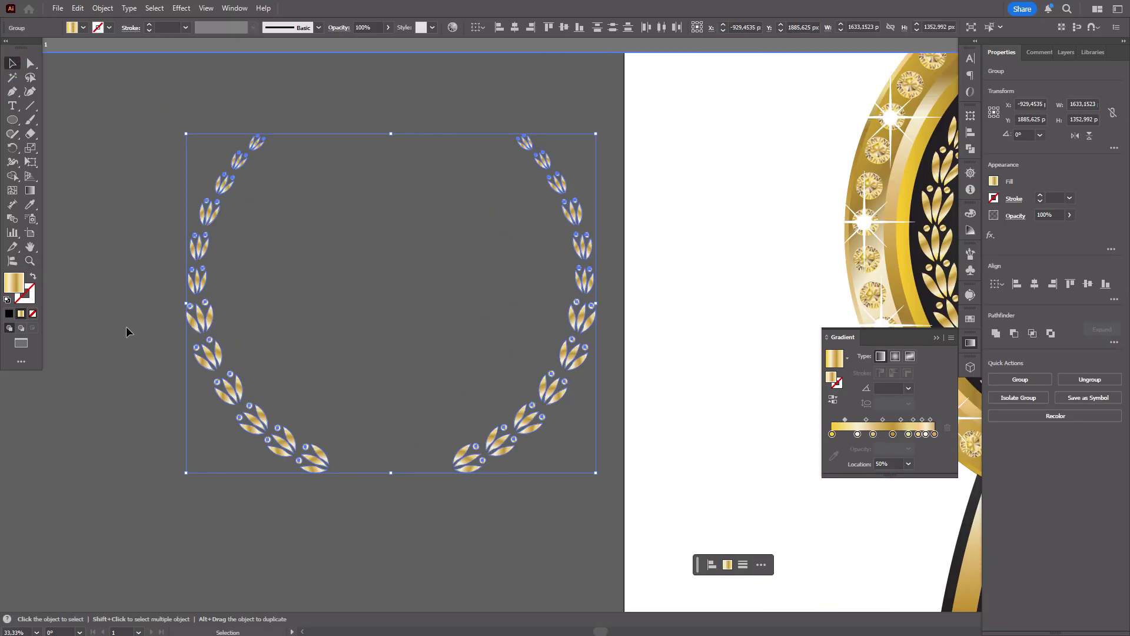
{"action": "key", "text": "g"}
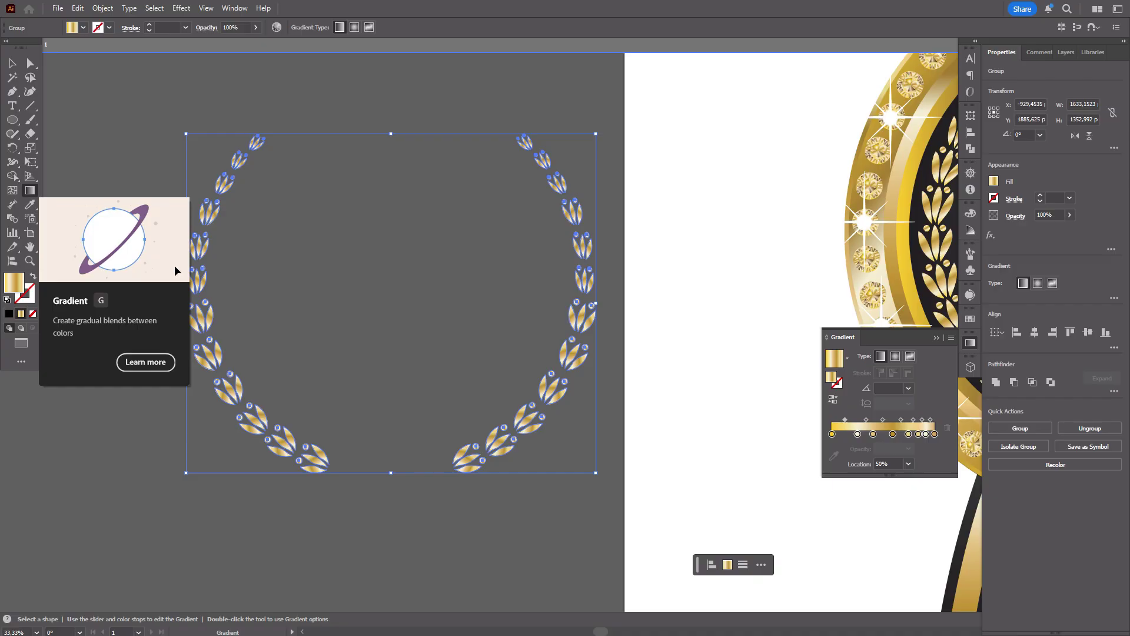
{"action": "left_click_drag", "start_coordinate": [164, 128], "coordinate": [607, 449]}
{"action": "key", "text": "v"}
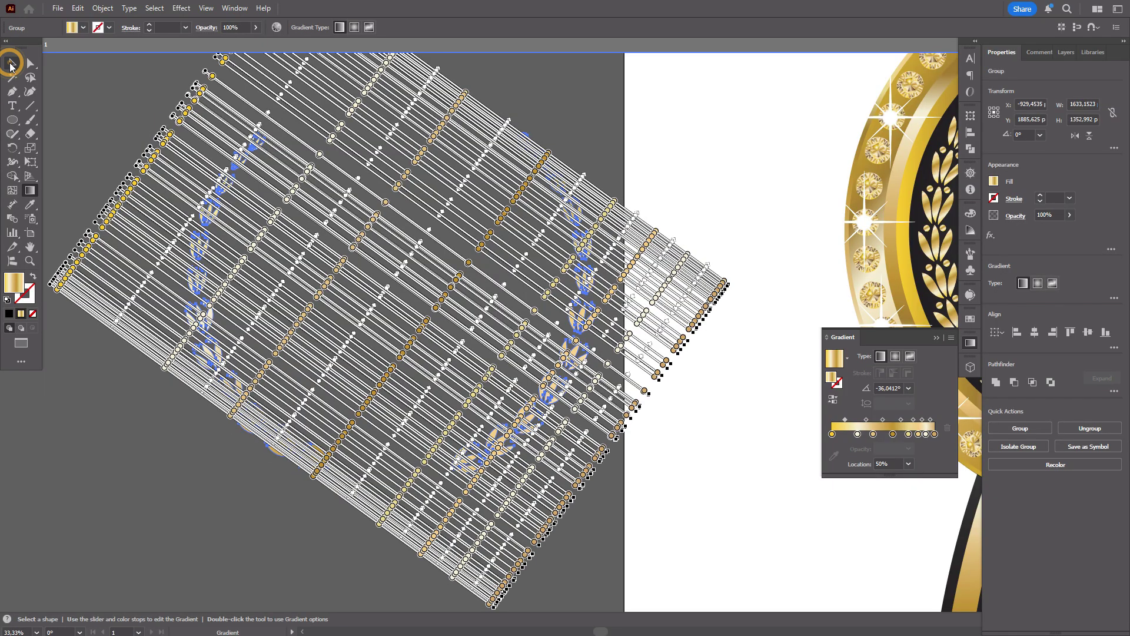
{"action": "left_click", "coordinate": [71, 96]}
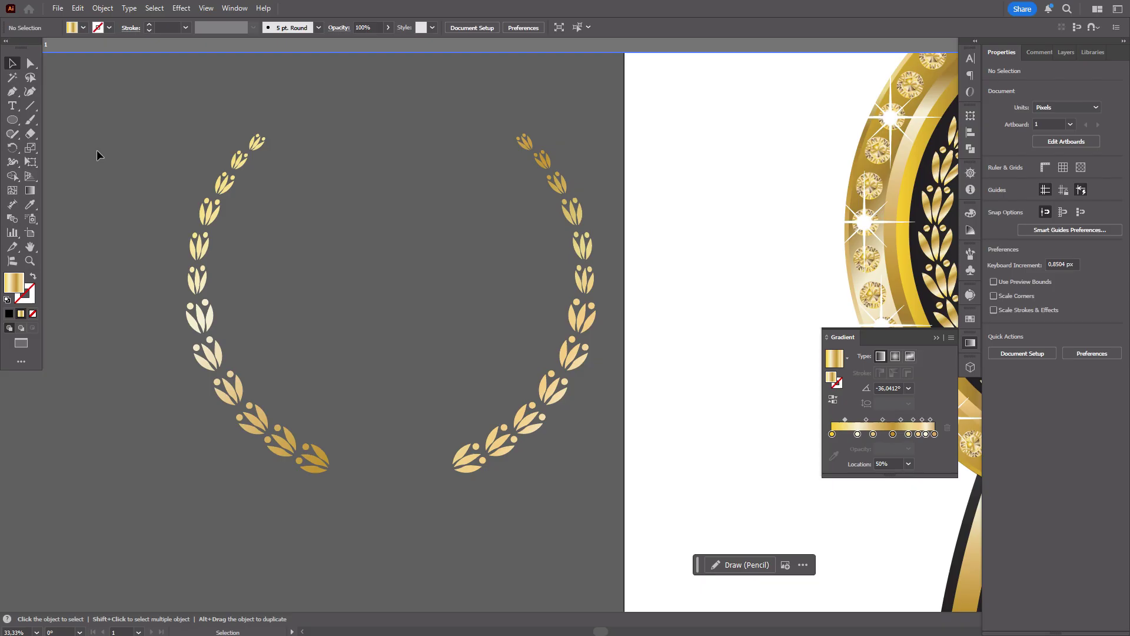
{"action": "left_click", "coordinate": [574, 360]}
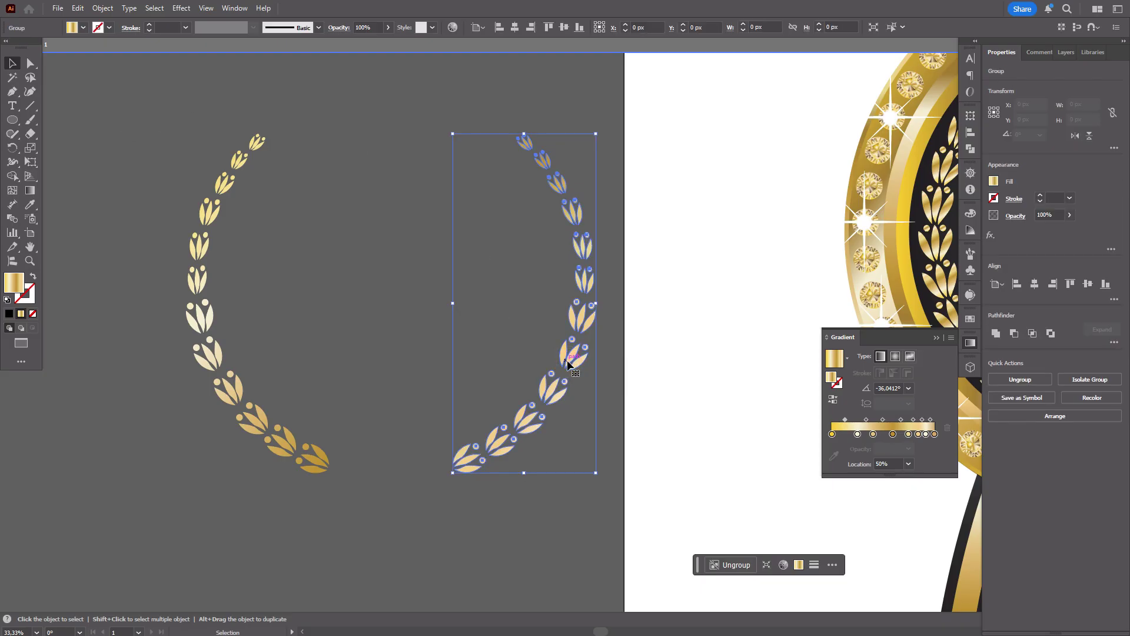
Pan down to frame the ribbons below the badge
{"action": "left_click", "coordinate": [24, 255]}
{"action": "left_click_drag", "start_coordinate": [631, 385], "coordinate": [576, 323]}
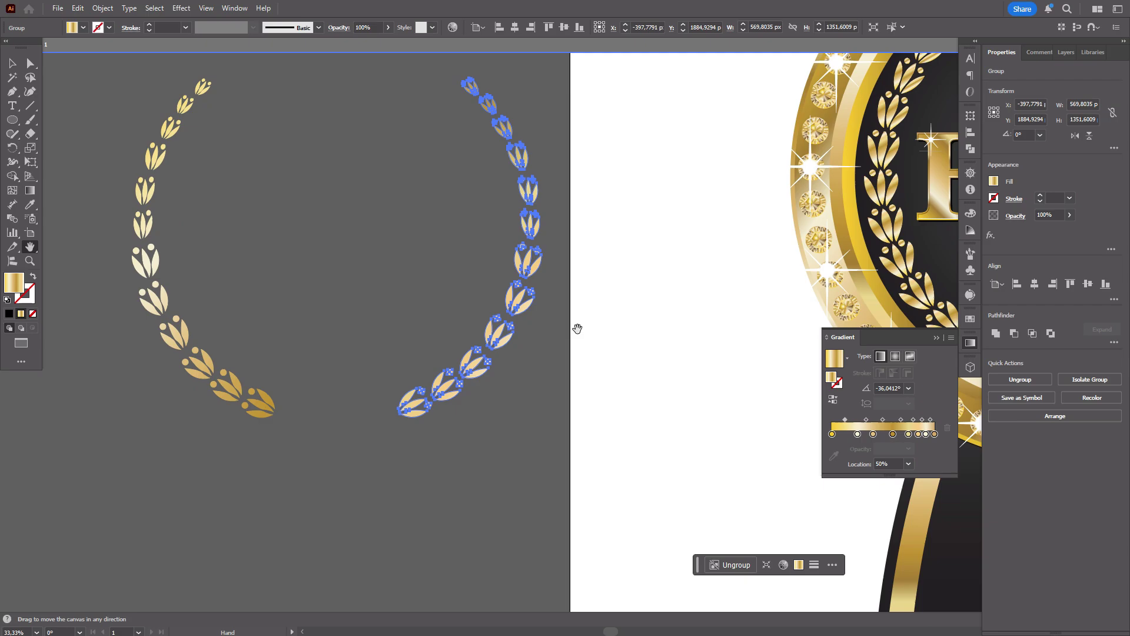
{"action": "left_click_drag", "start_coordinate": [682, 384], "coordinate": [399, 316]}
{"action": "left_click_drag", "start_coordinate": [670, 450], "coordinate": [505, 244]}
{"action": "left_click_drag", "start_coordinate": [580, 313], "coordinate": [507, 229]}
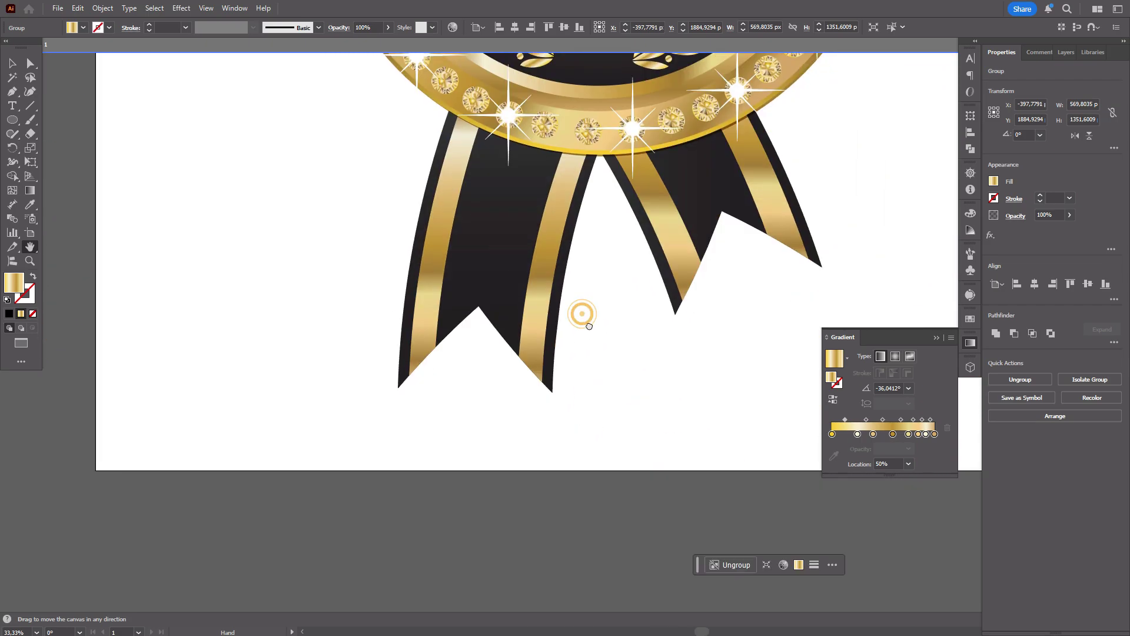
Draw a tall rectangle left of the badge using the dark ribbon's gradient fill
{"action": "left_click_drag", "start_coordinate": [479, 284], "coordinate": [528, 351]}
{"action": "left_click", "coordinate": [11, 63]}
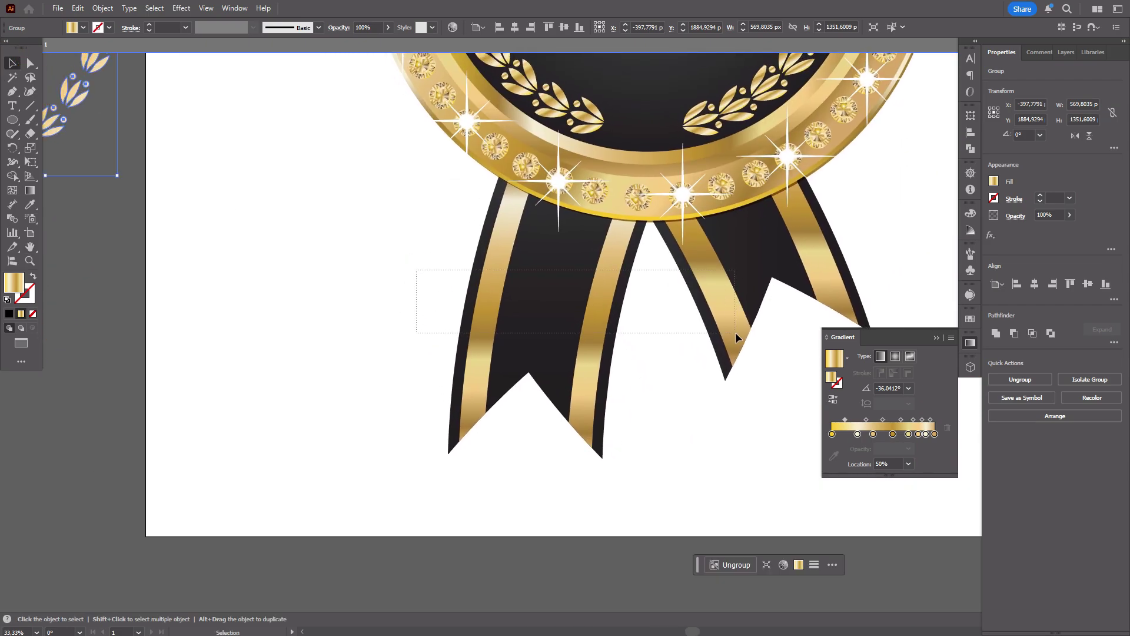
{"action": "left_click", "coordinate": [733, 333]}
{"action": "left_click", "coordinate": [277, 235]}
{"action": "left_click", "coordinate": [27, 66]}
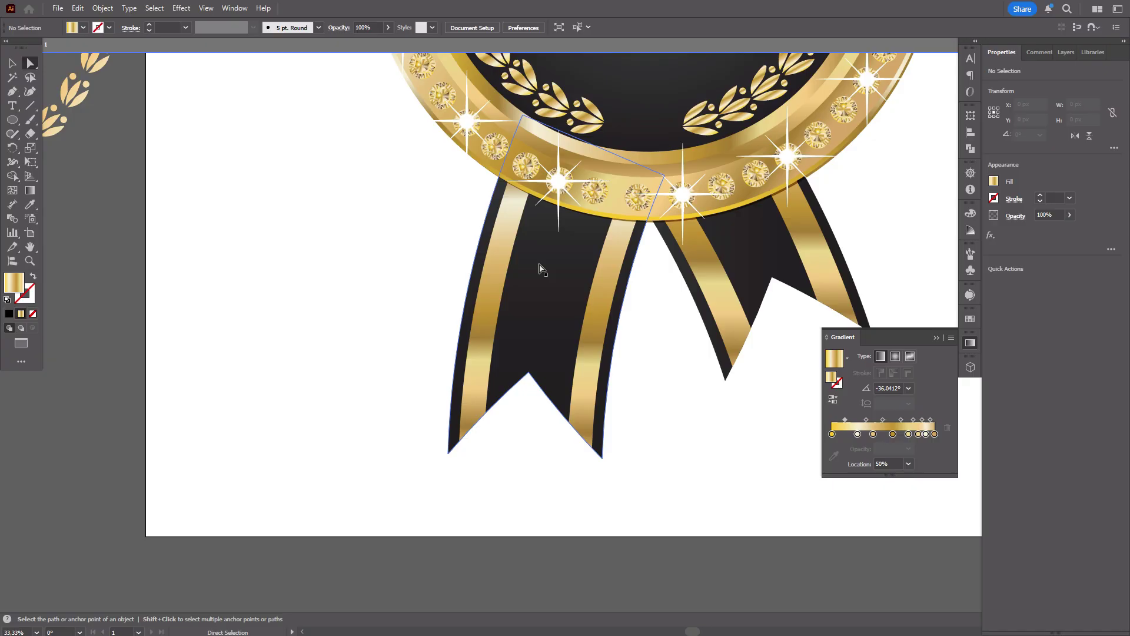
{"action": "left_click", "coordinate": [538, 265]}
{"action": "left_click", "coordinate": [17, 120]}
{"action": "left_click", "coordinate": [19, 125]}
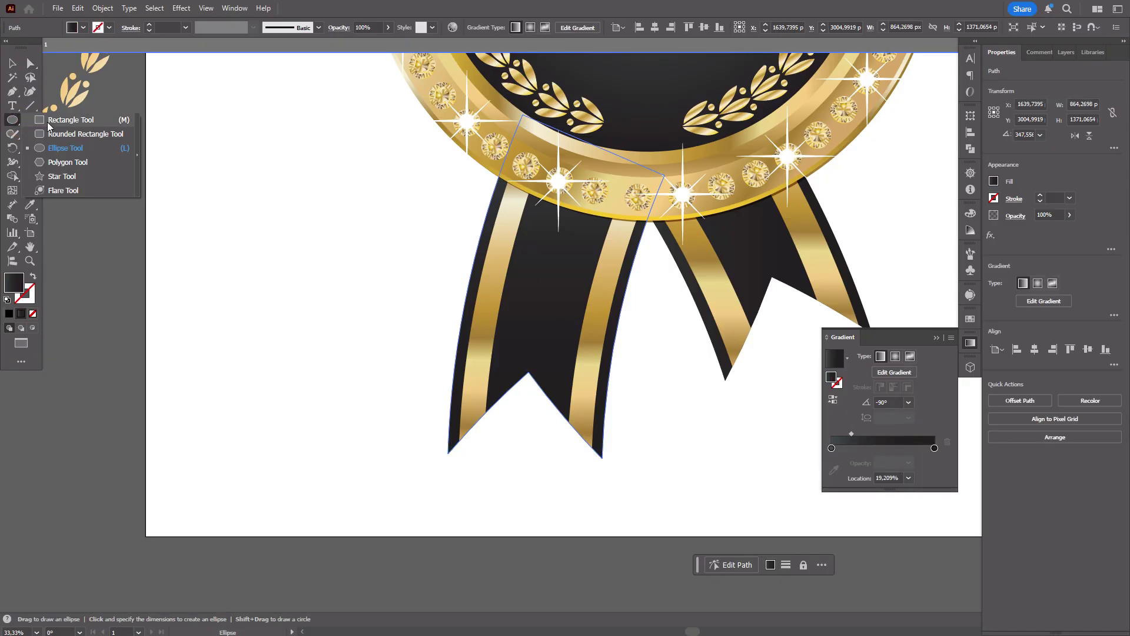
{"action": "left_click", "coordinate": [65, 113]}
{"action": "mouse_move", "coordinate": [185, 186]}
{"action": "left_mouse_down"}
{"action": "mouse_move", "coordinate": [301, 465]}
{"action": "mouse_move", "coordinate": [337, 485]}
{"action": "left_mouse_up"}
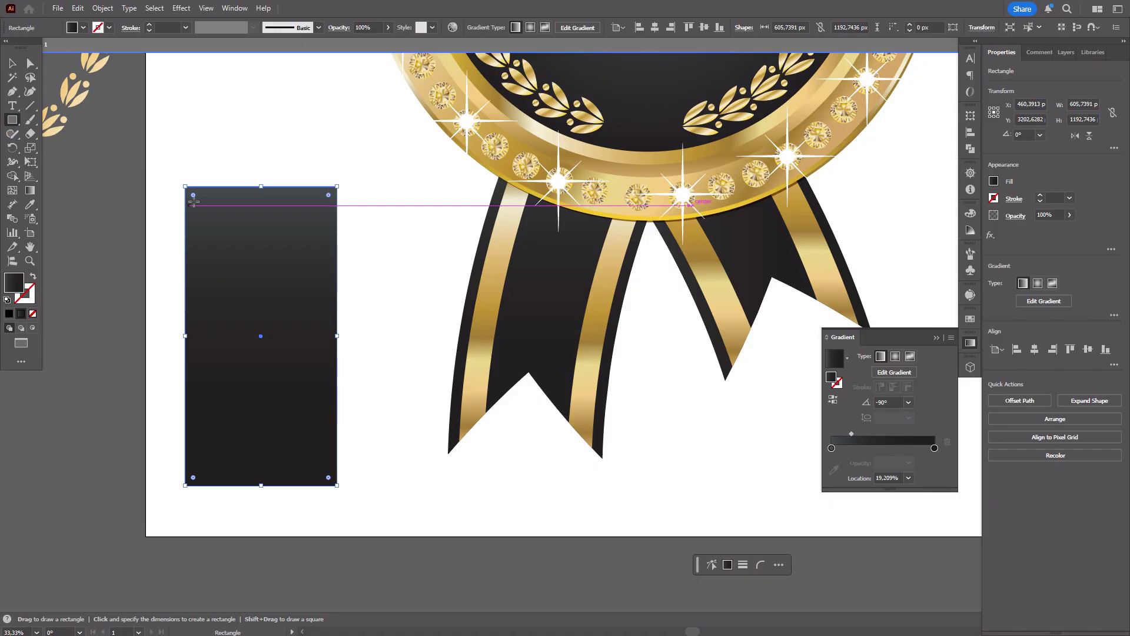
Add an anchor at the middle of the rectangle's bottom edge and pull it up into a V-notch
{"action": "left_click", "coordinate": [11, 91]}
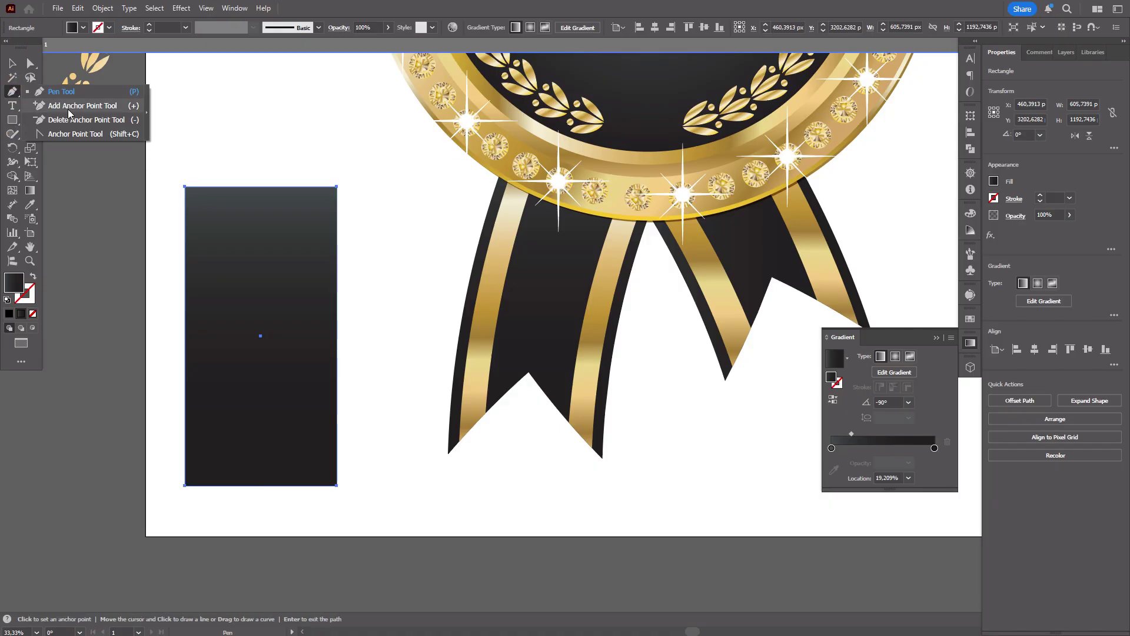
{"action": "left_click", "coordinate": [70, 106]}
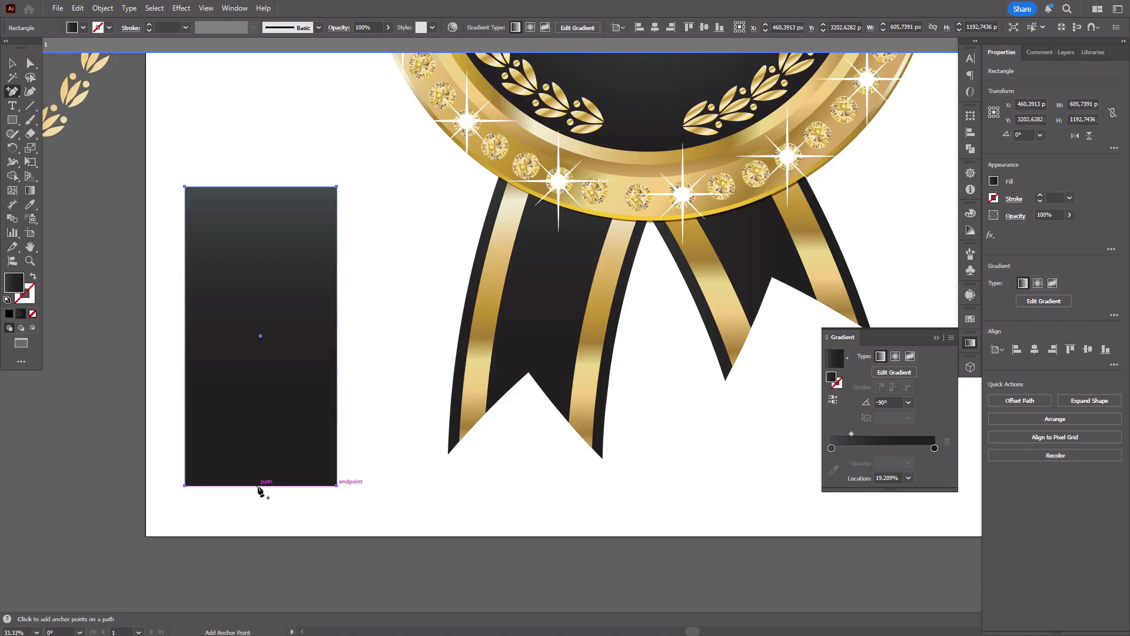
{"action": "left_click", "coordinate": [258, 486]}
{"action": "left_click", "coordinate": [29, 63]}
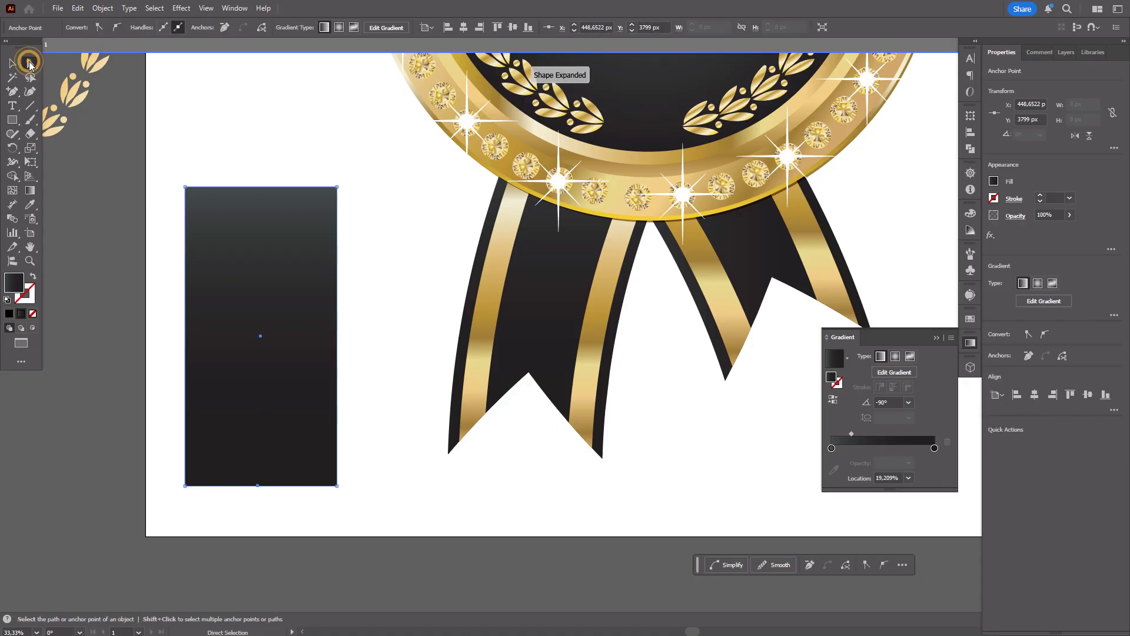
{"action": "left_click_drag", "start_coordinate": [259, 486], "coordinate": [261, 407]}
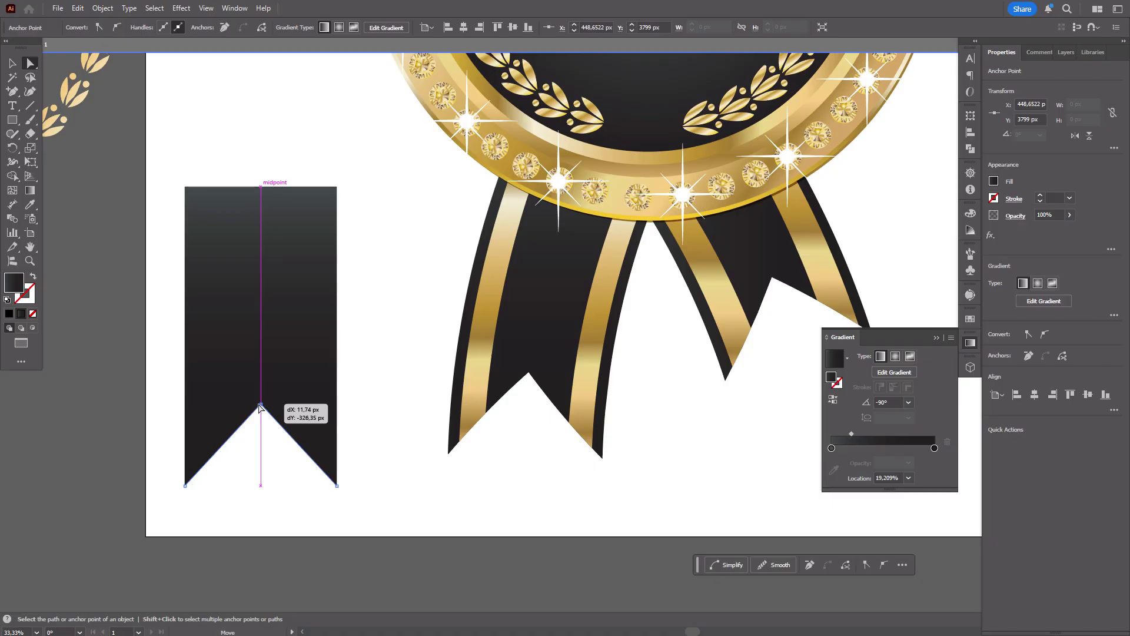
{"action": "left_click", "coordinate": [156, 373]}
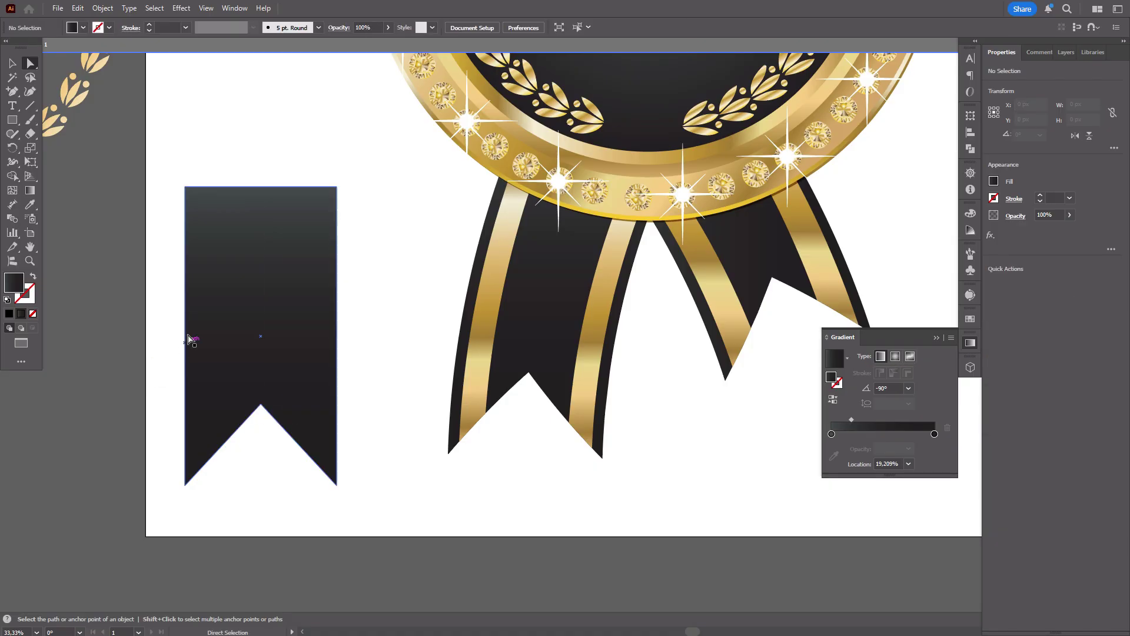
Draw a thin gold-gradient strip on the ribbon's left edge and copy it to the right edge
{"action": "left_click", "coordinate": [31, 205]}
{"action": "left_click", "coordinate": [484, 294]}
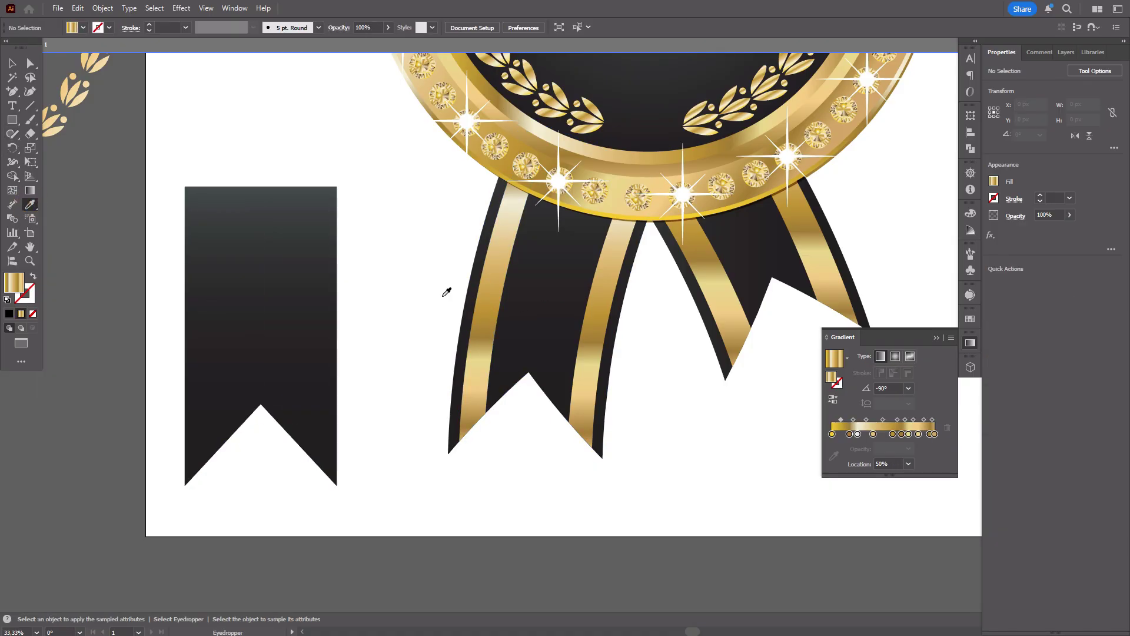
{"action": "left_click", "coordinate": [12, 119]}
{"action": "left_click_drag", "start_coordinate": [194, 177], "coordinate": [220, 489]}
{"action": "left_click", "coordinate": [11, 63]}
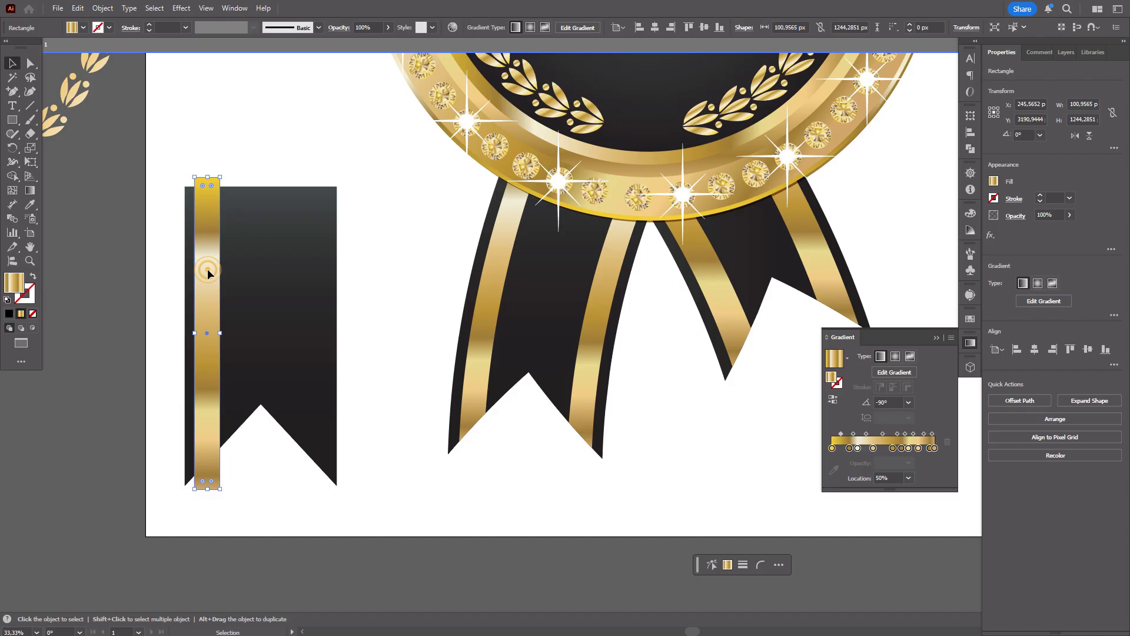
{"action": "left_click_drag", "start_coordinate": [206, 268], "coordinate": [316, 275]}
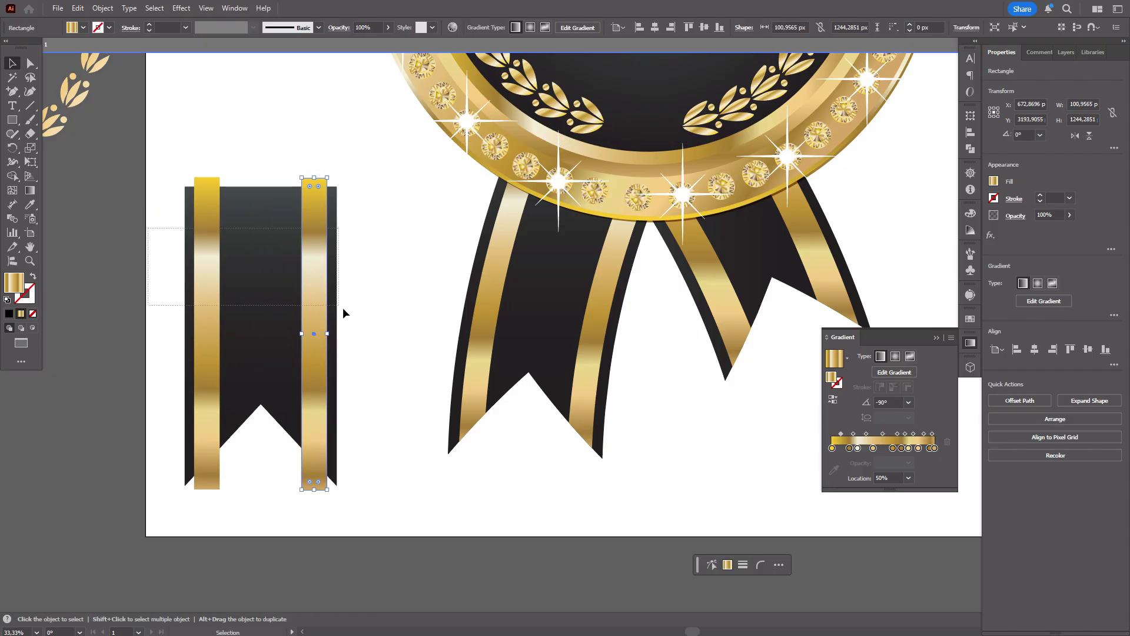
Trim the strips' excess above the ribbon and below the notch with Shape Builder
{"action": "left_click_drag", "start_coordinate": [344, 313], "coordinate": [171, 329]}
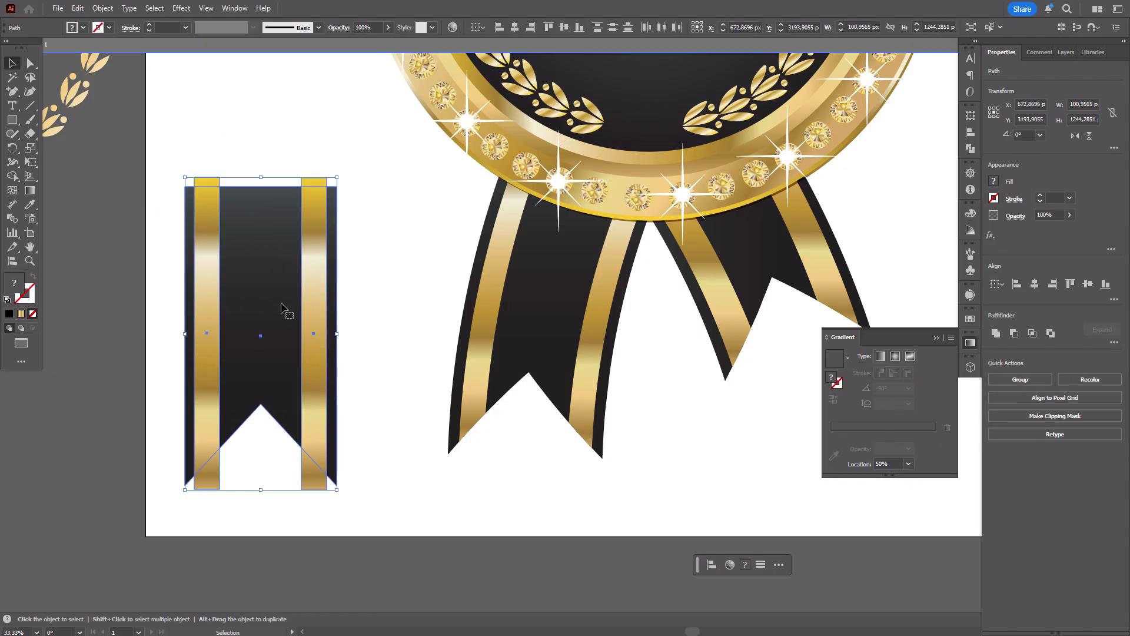
{"action": "left_click", "coordinate": [14, 178]}
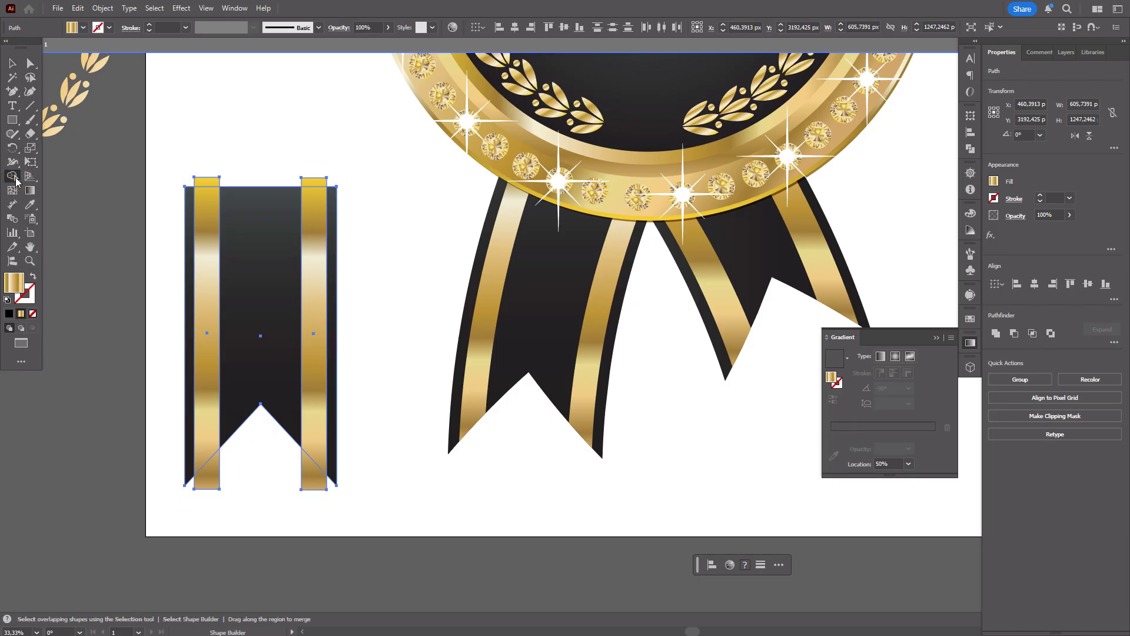
{"action": "left_click", "coordinate": [206, 181], "text": "alt"}
{"action": "left_click", "coordinate": [312, 182], "text": "alt"}
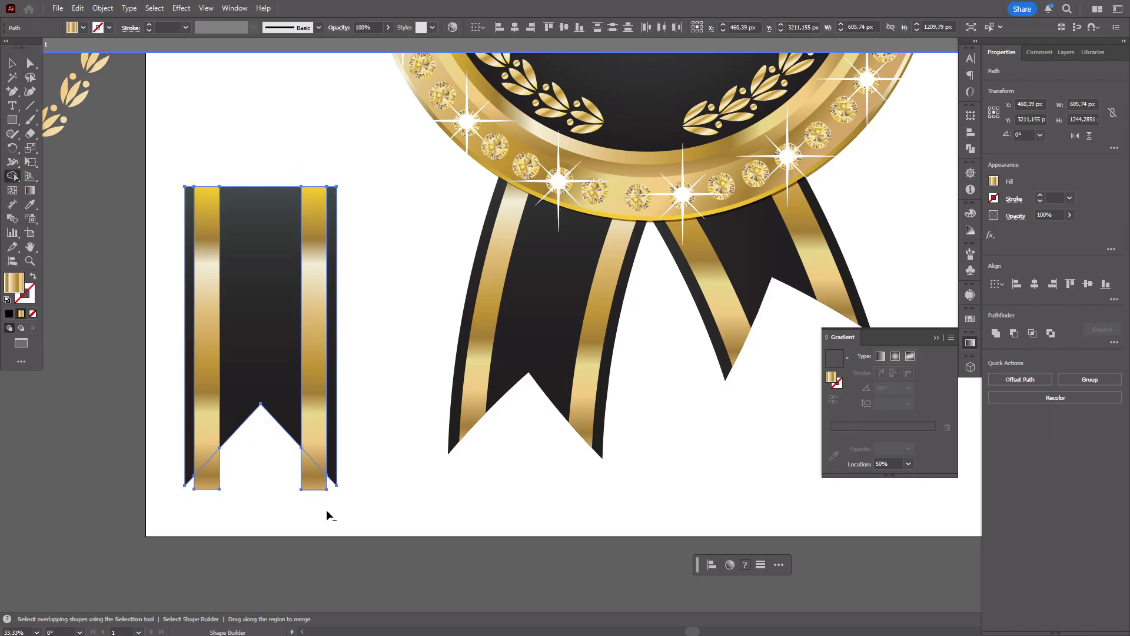
{"action": "left_click", "coordinate": [315, 480], "text": "alt"}
{"action": "left_click", "coordinate": [211, 478], "text": "alt"}
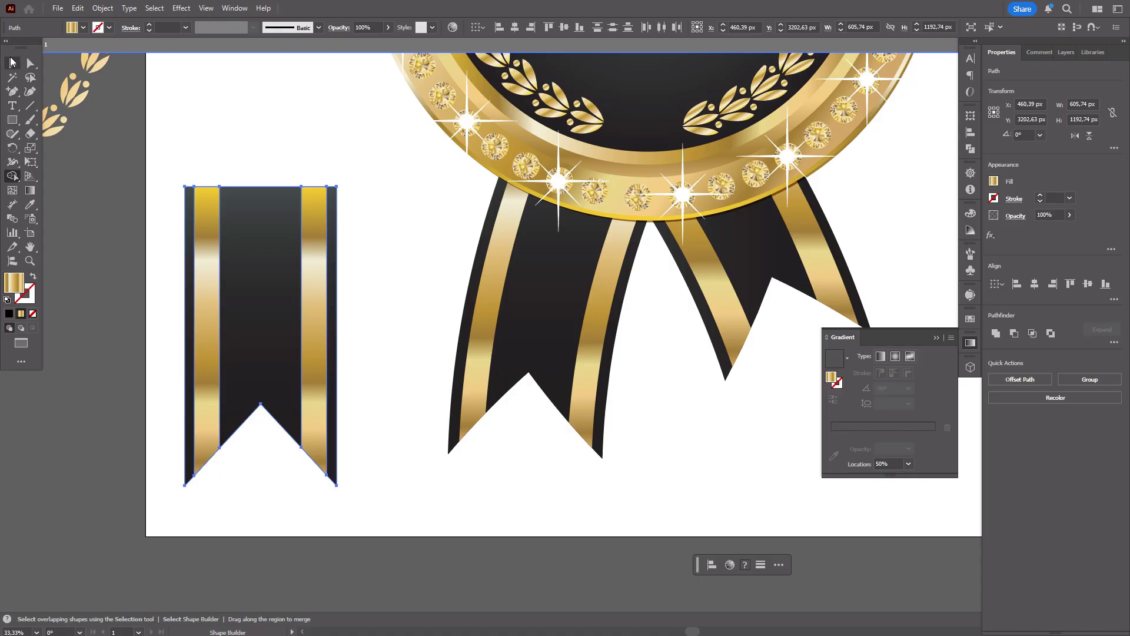
Group the striped ribbon pieces together
{"action": "left_click", "coordinate": [10, 61]}
{"action": "left_click", "coordinate": [363, 106]}
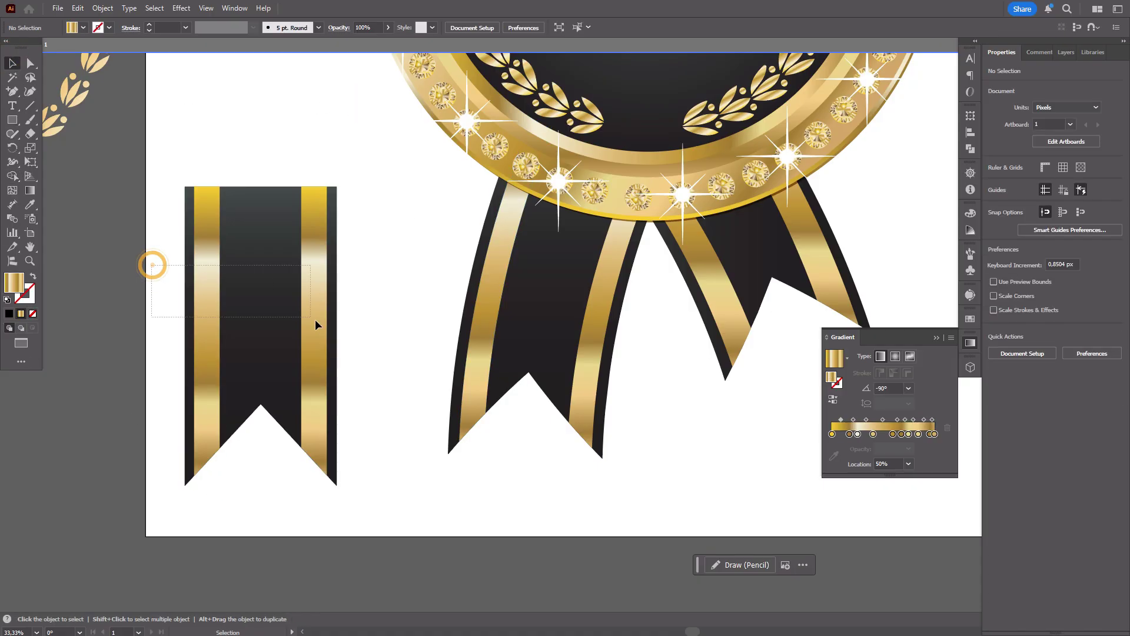
{"action": "left_click_drag", "start_coordinate": [316, 325], "coordinate": [377, 349]}
{"action": "key", "text": "ctrl+g"}
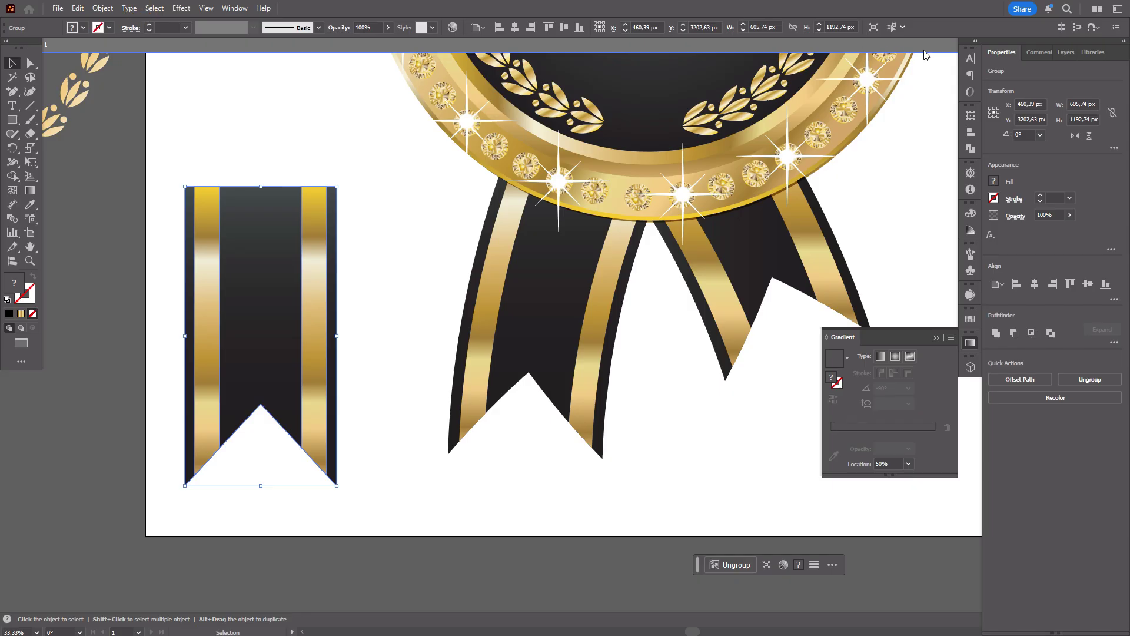
Apply a vertical Arc warp (about 19% bend) to the ribbon and expand its appearance
{"action": "left_click", "coordinate": [175, 11]}
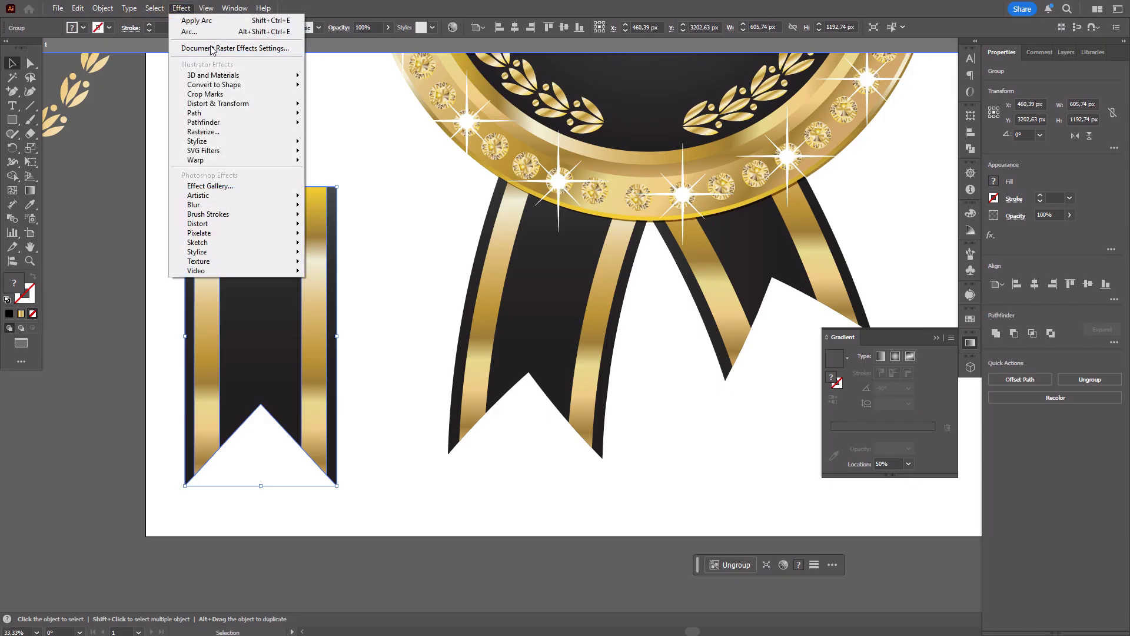
{"action": "mouse_move", "coordinate": [235, 161]}
{"action": "left_click", "coordinate": [349, 165]}
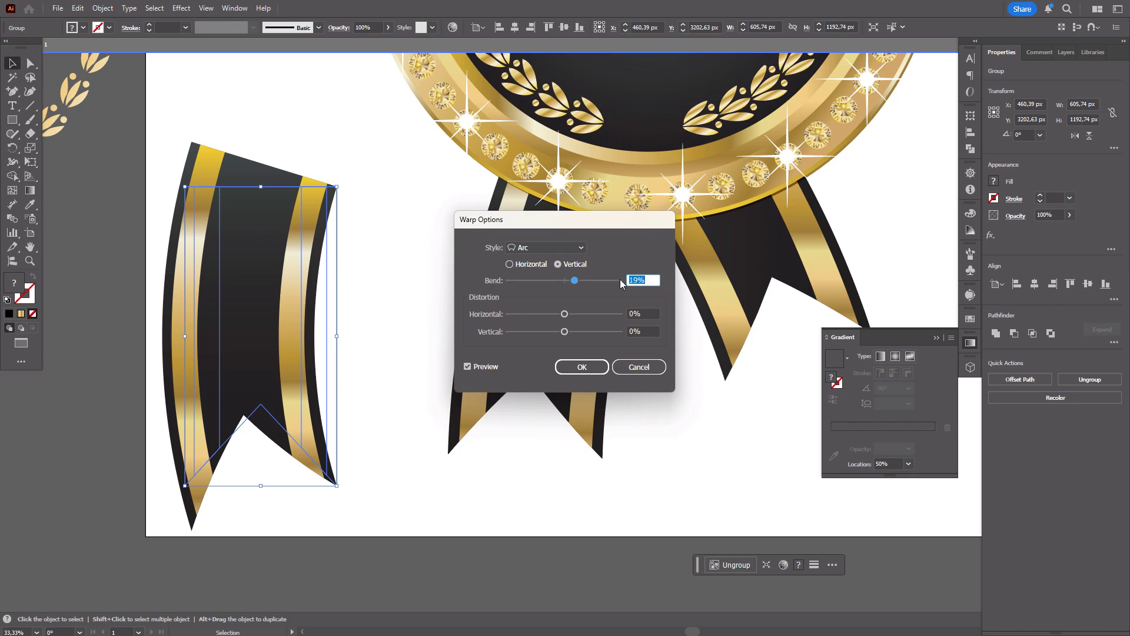
{"action": "left_click", "coordinate": [591, 368]}
{"action": "left_click", "coordinate": [102, 7]}
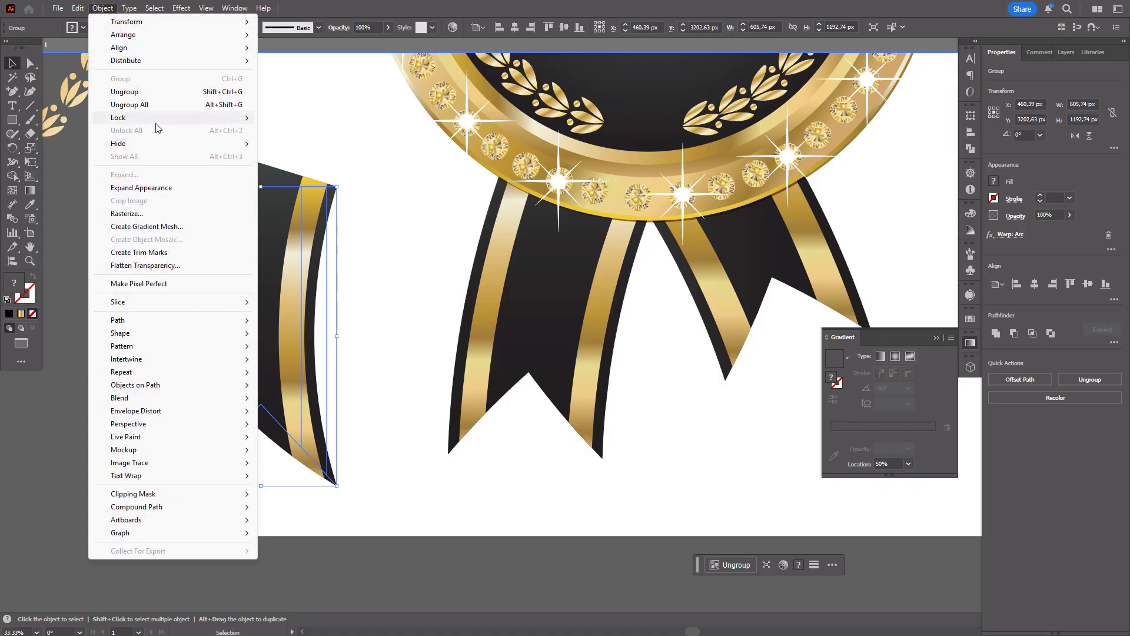
{"action": "left_click", "coordinate": [163, 189]}
Make a reflected copy of the ribbon, then rotate it and move it toward the medal
{"action": "right_click", "coordinate": [301, 252]}
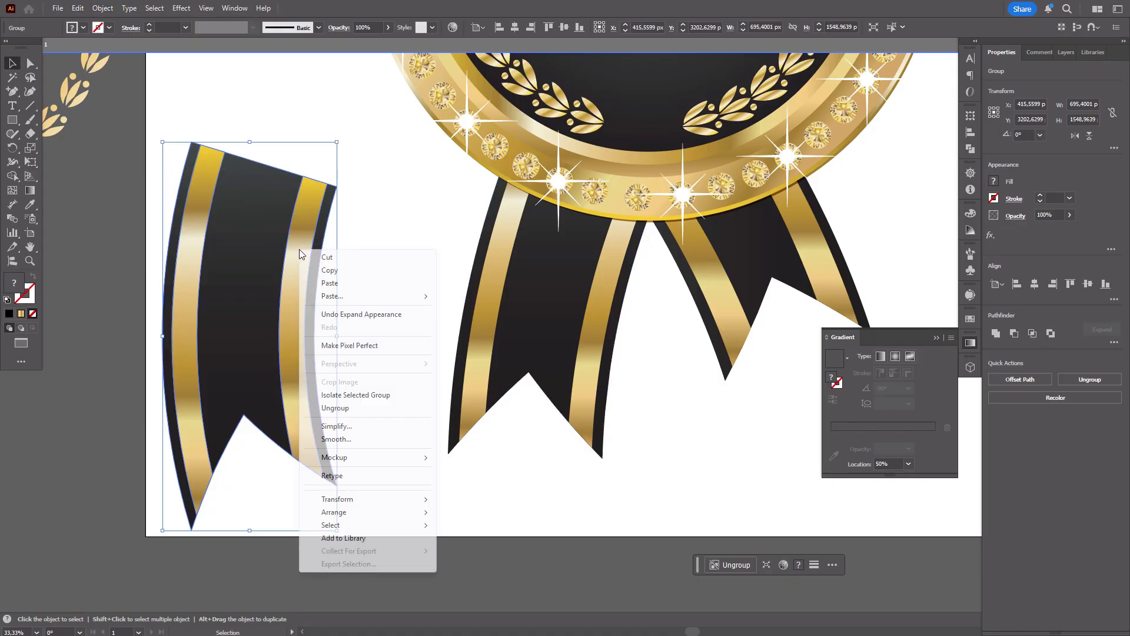
{"action": "mouse_move", "coordinate": [393, 500]}
{"action": "left_click", "coordinate": [490, 542]}
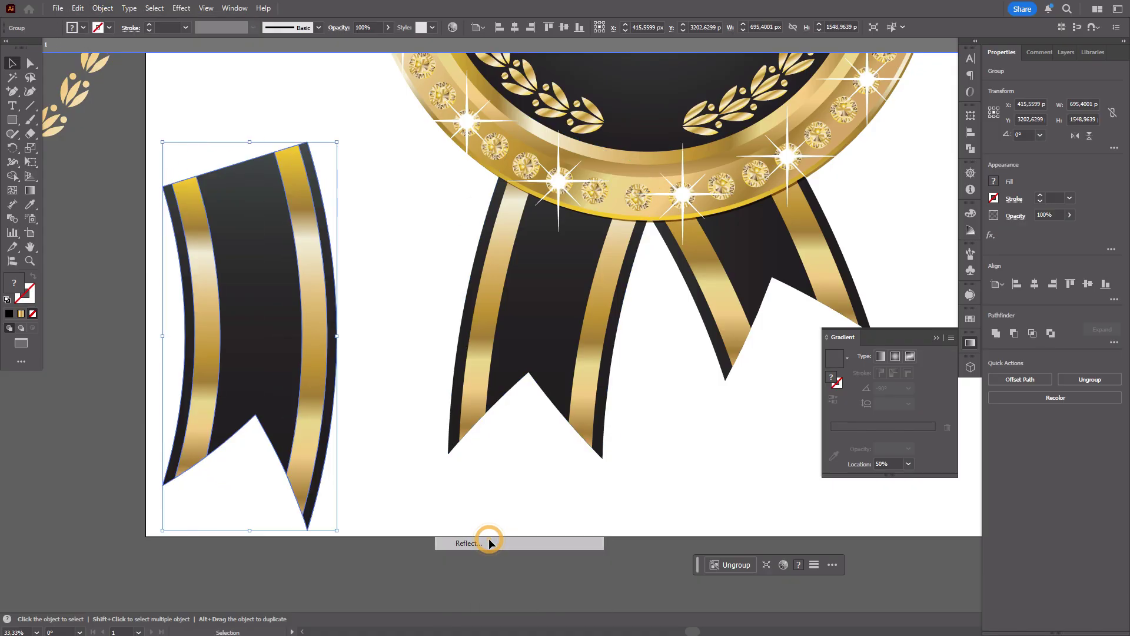
{"action": "left_click", "coordinate": [516, 383]}
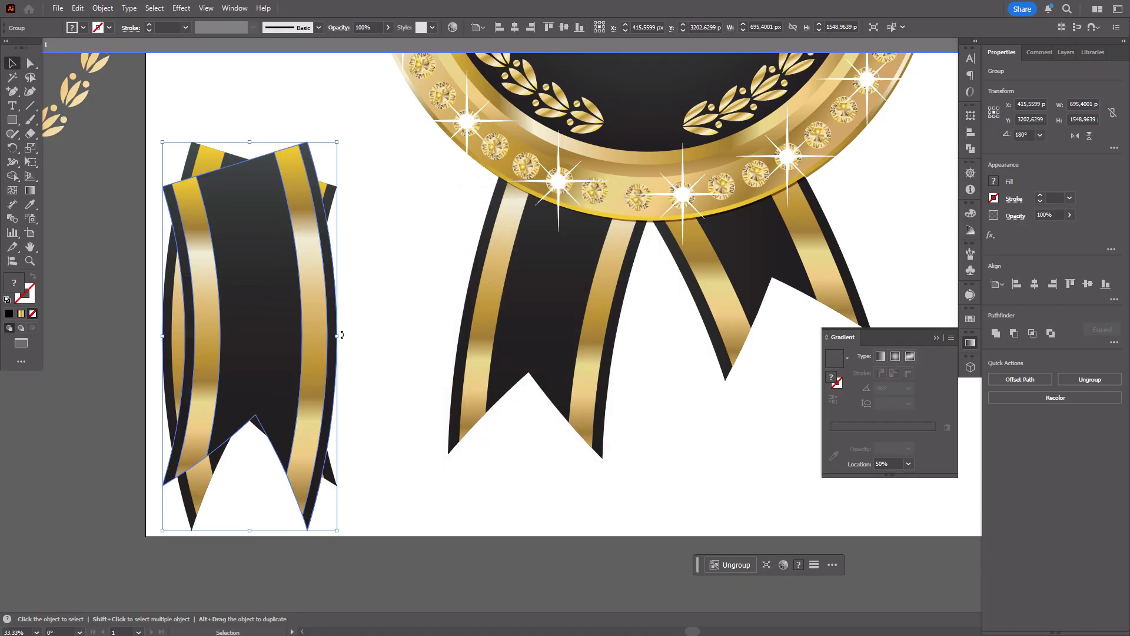
{"action": "left_click_drag", "start_coordinate": [342, 335], "coordinate": [438, 234]}
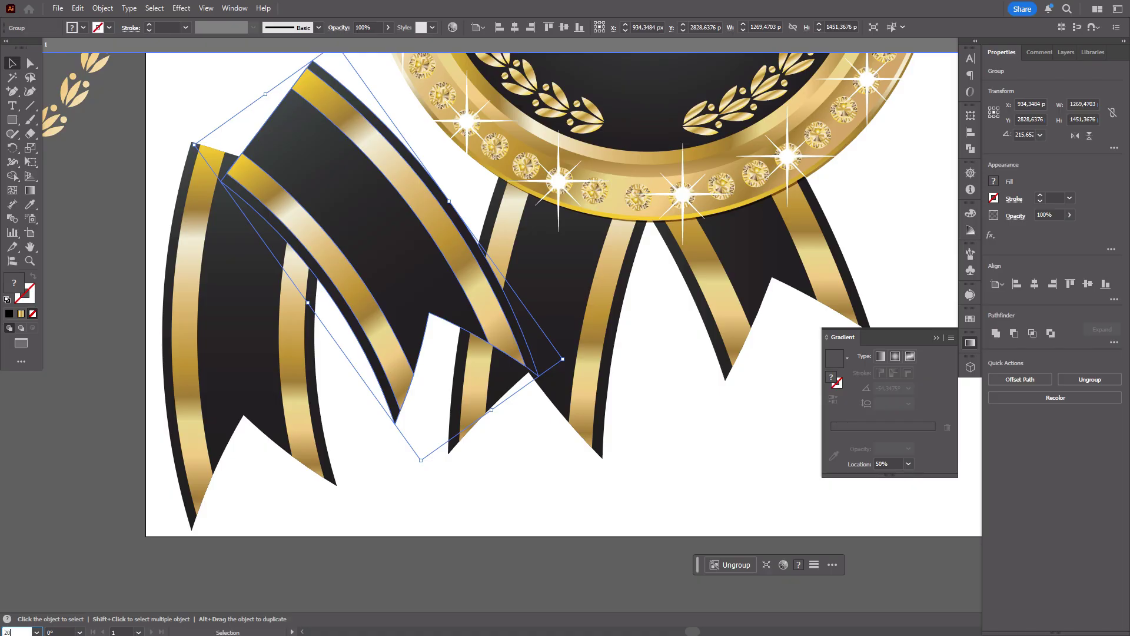
Delete the old ribbon group under the medal
{"action": "key", "text": "Return"}
{"action": "left_click", "coordinate": [30, 246]}
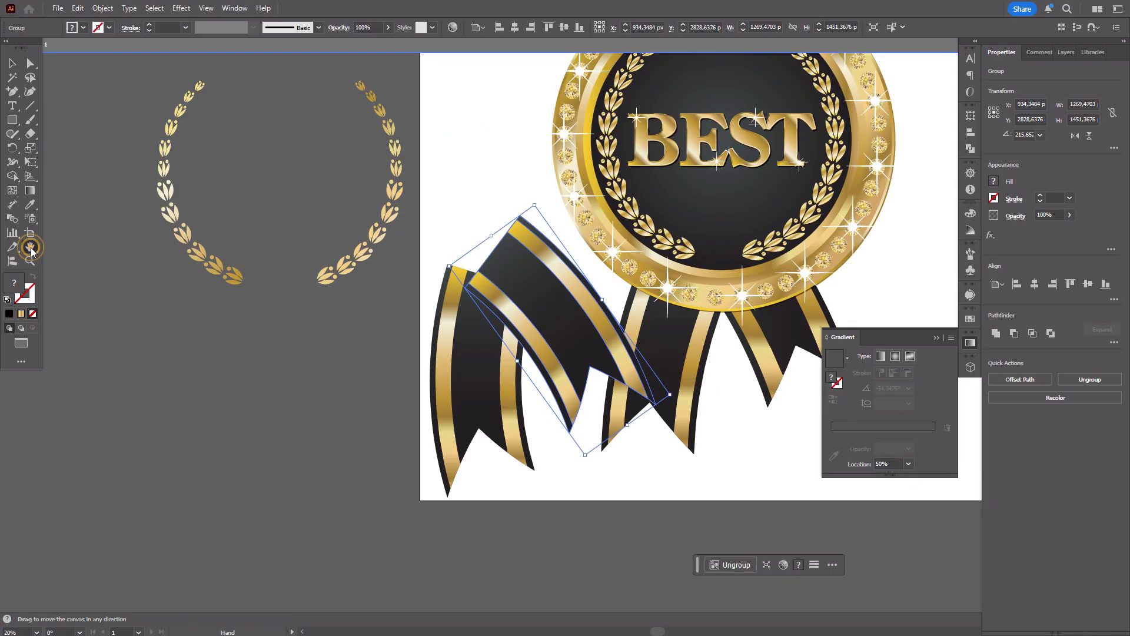
{"action": "left_click_drag", "start_coordinate": [377, 273], "coordinate": [6, 265]}
{"action": "left_click", "coordinate": [12, 63]}
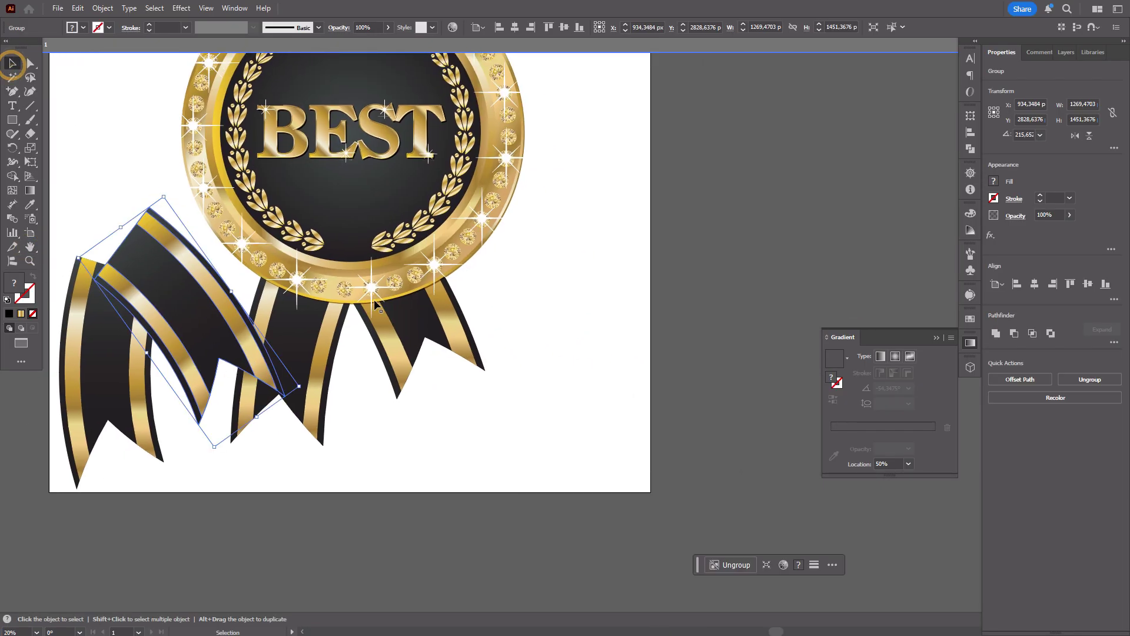
{"action": "left_click", "coordinate": [415, 346]}
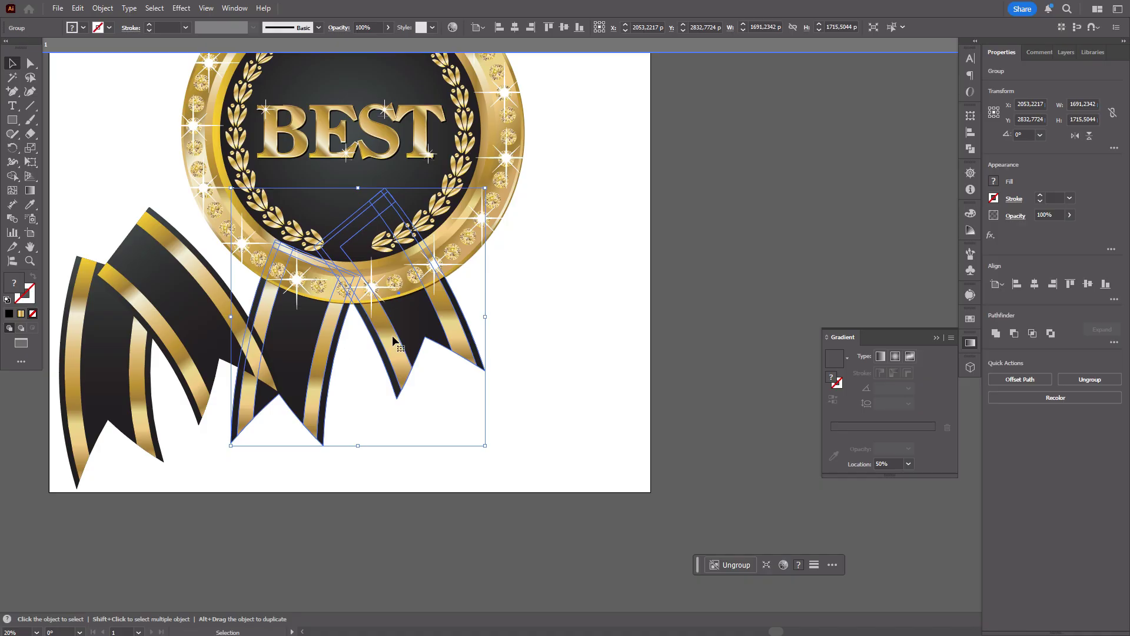
{"action": "key", "text": "Delete"}
Move the new curved ribbon pair under the medal and send it to the back
{"action": "left_click", "coordinate": [197, 322]}
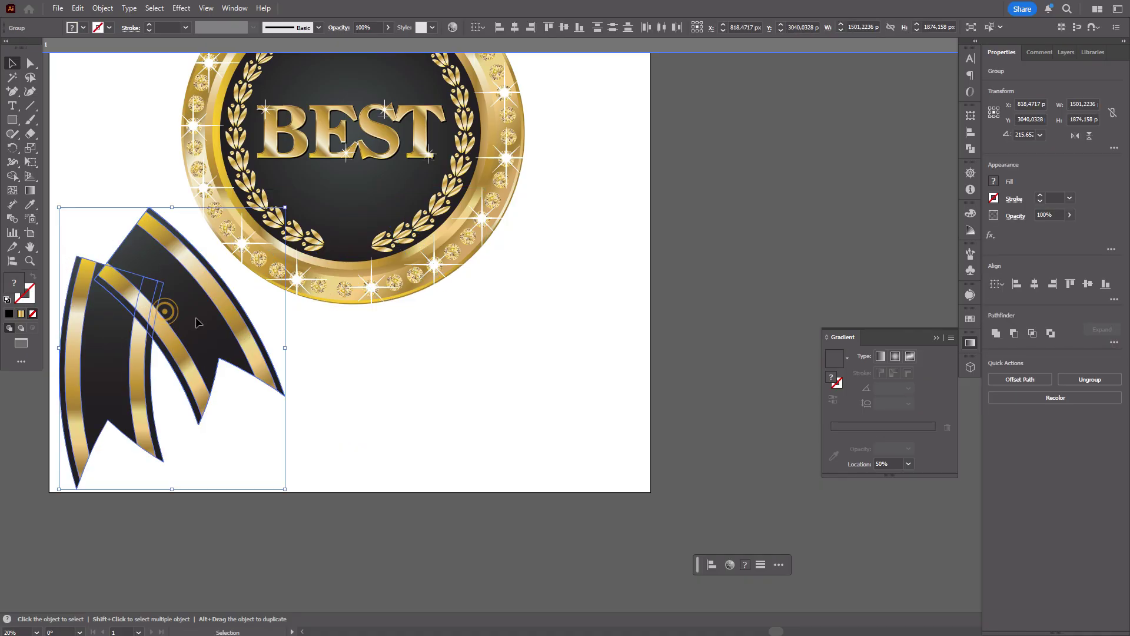
{"action": "left_click_drag", "start_coordinate": [197, 322], "coordinate": [393, 302]}
{"action": "right_click", "coordinate": [361, 285]}
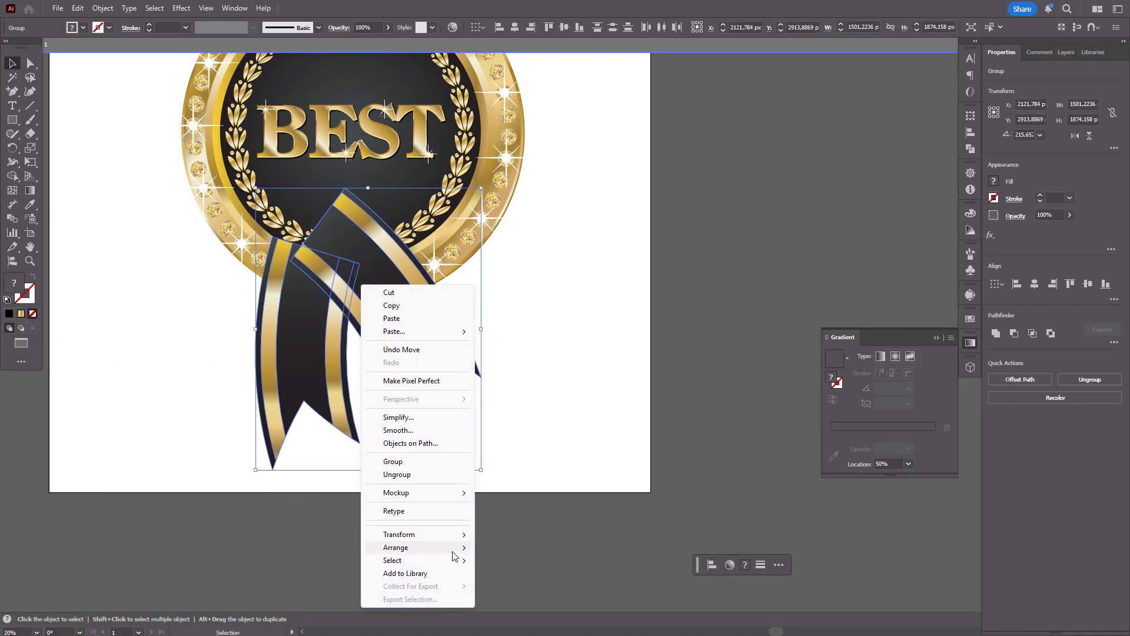
{"action": "mouse_move", "coordinate": [453, 551]}
{"action": "left_click", "coordinate": [516, 580]}
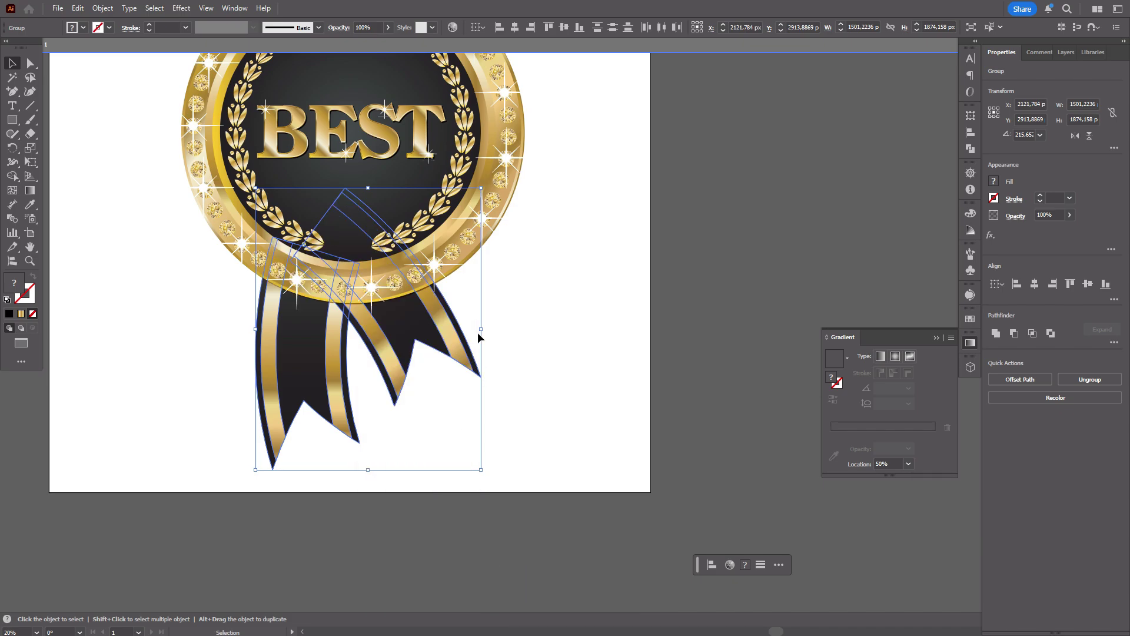
Angle the two ribbons outward and adjust their height, then zoom to 10%
{"action": "left_click_drag", "start_coordinate": [488, 332], "coordinate": [433, 331]}
{"action": "left_click", "coordinate": [416, 354]}
{"action": "mouse_move", "coordinate": [478, 393]}
{"action": "left_mouse_down"}
{"action": "mouse_move", "coordinate": [504, 336]}
{"action": "mouse_move", "coordinate": [471, 338]}
{"action": "mouse_move", "coordinate": [415, 372]}
{"action": "mouse_move", "coordinate": [421, 320]}
{"action": "left_mouse_up"}
{"action": "left_click", "coordinate": [341, 355], "text": "shift"}
{"action": "left_click", "coordinate": [525, 305]}
{"action": "left_click", "coordinate": [575, 296]}
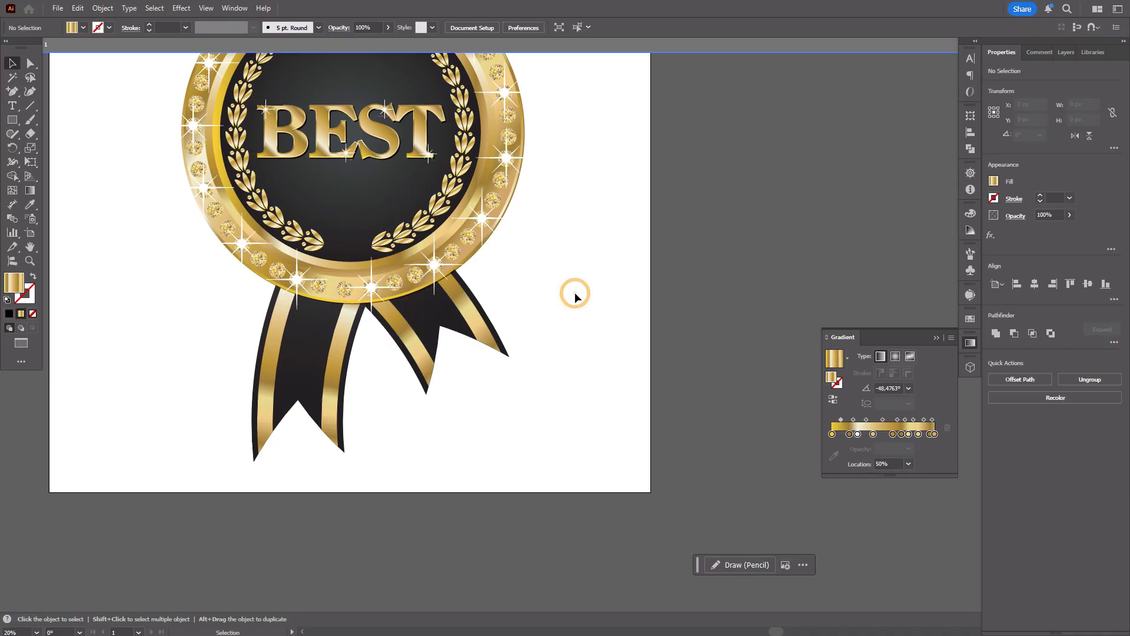
{"action": "left_click", "coordinate": [17, 632]}
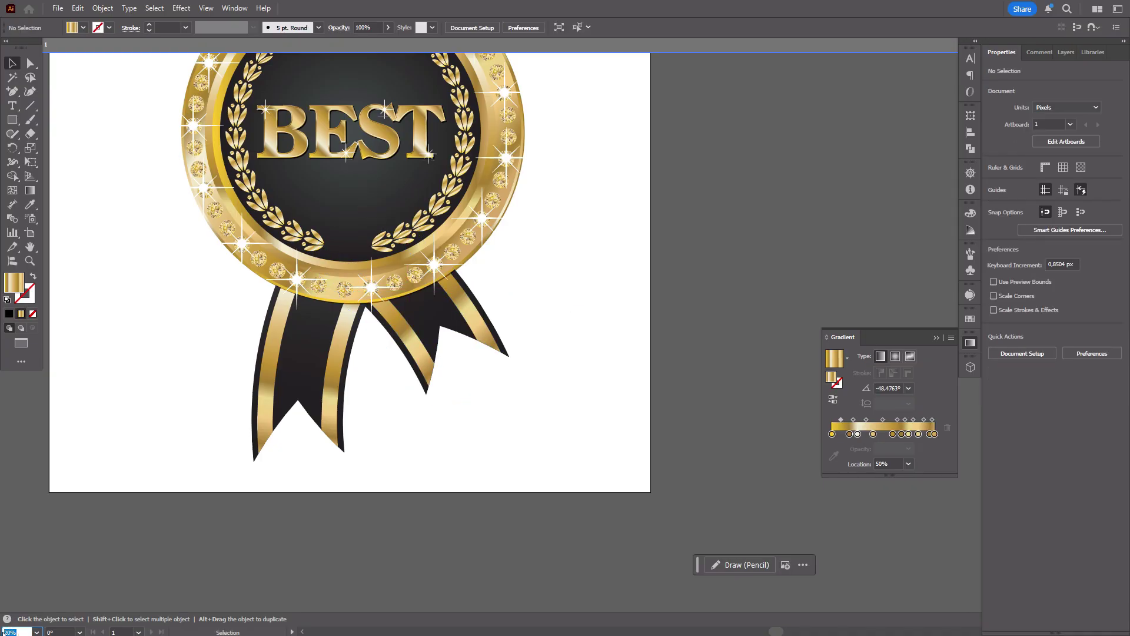
{"action": "type", "text": "10"}
{"action": "key", "text": "Return"}
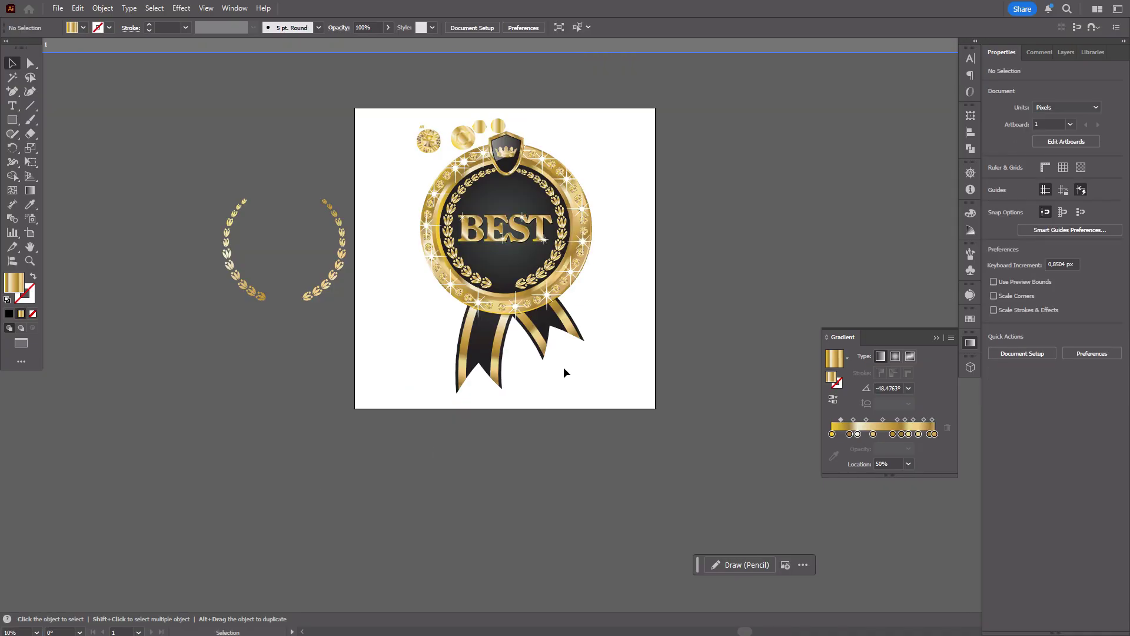
Resize and reposition the ribbon group under the medal
{"action": "left_click", "coordinate": [582, 333]}
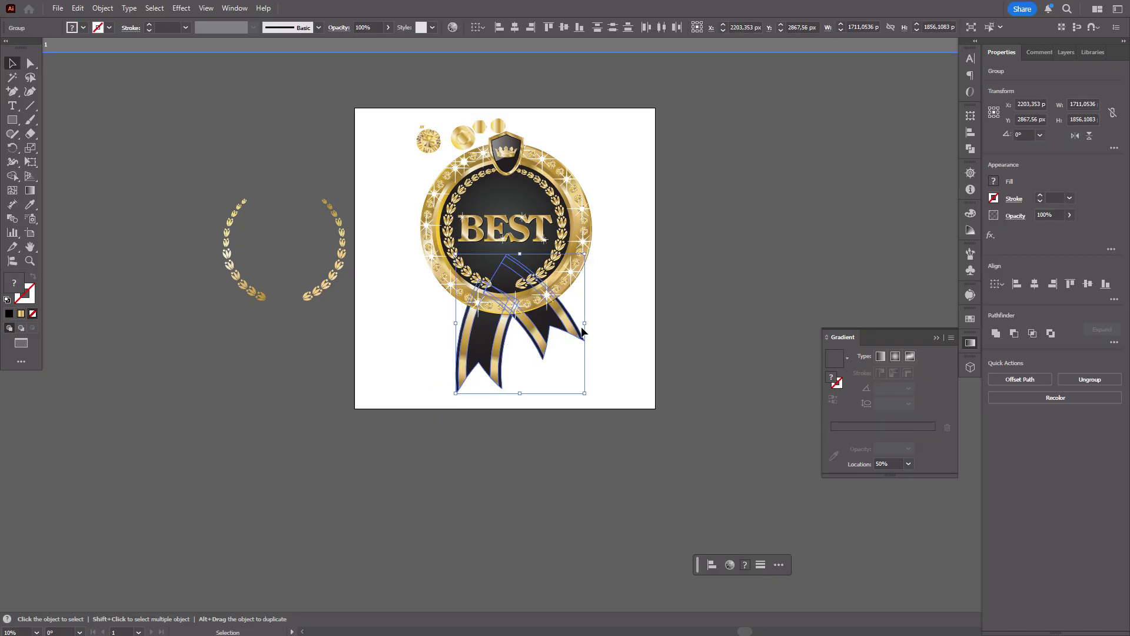
{"action": "left_click_drag", "start_coordinate": [592, 325], "coordinate": [572, 340]}
{"action": "left_click", "coordinate": [675, 327]}
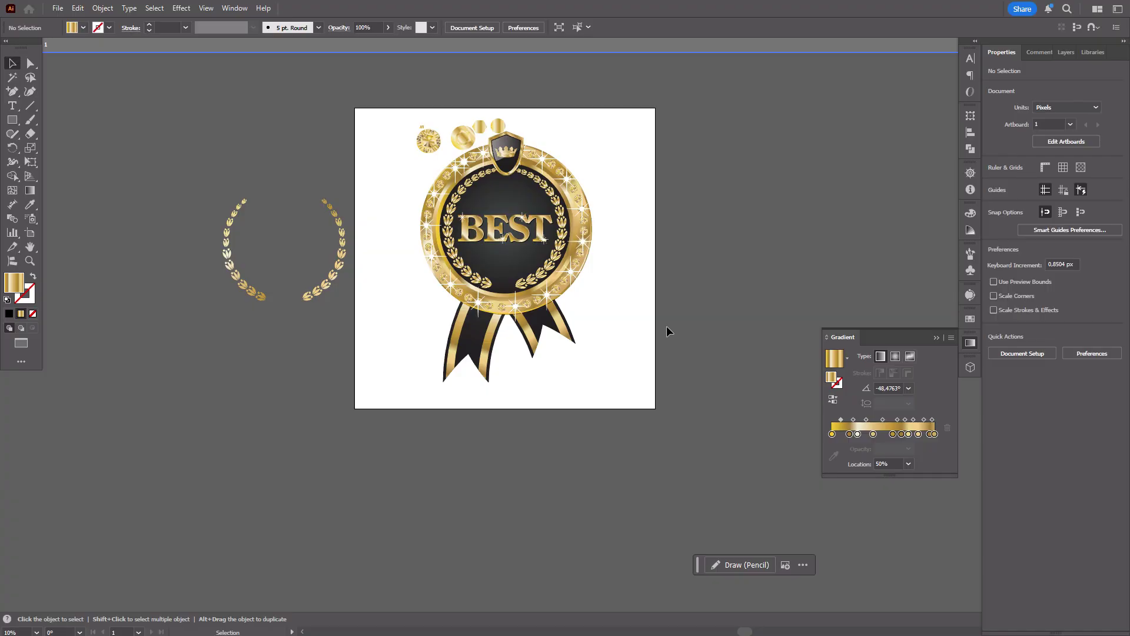
Zoom in on the BEST lettering at the badge centre
{"action": "left_click", "coordinate": [32, 261]}
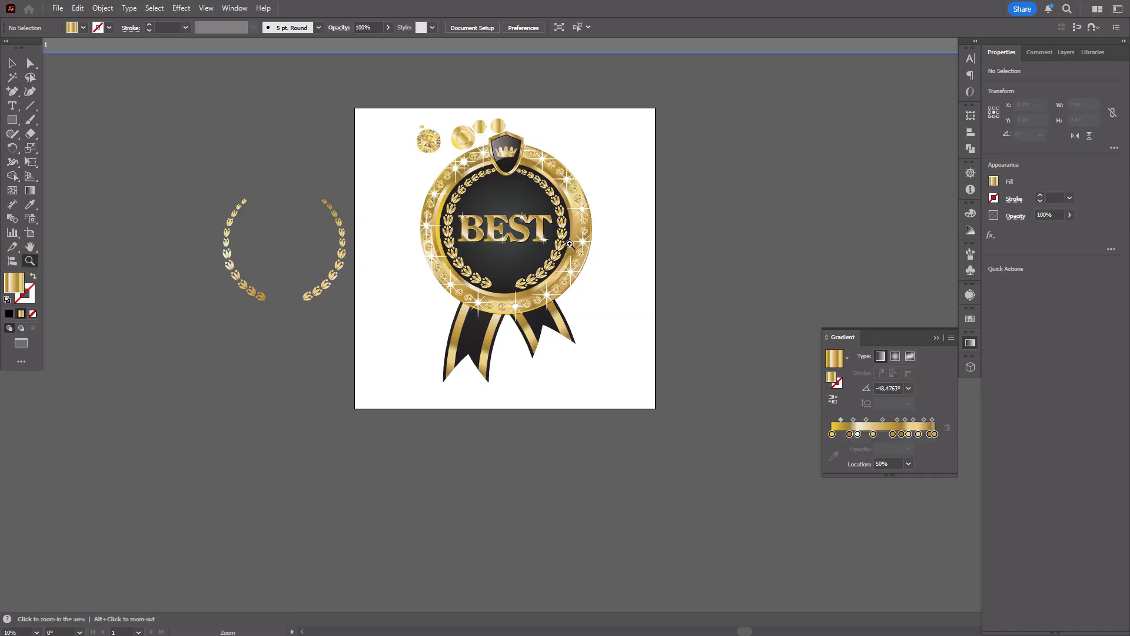
{"action": "left_click", "coordinate": [559, 308]}
{"action": "left_click", "coordinate": [559, 307]}
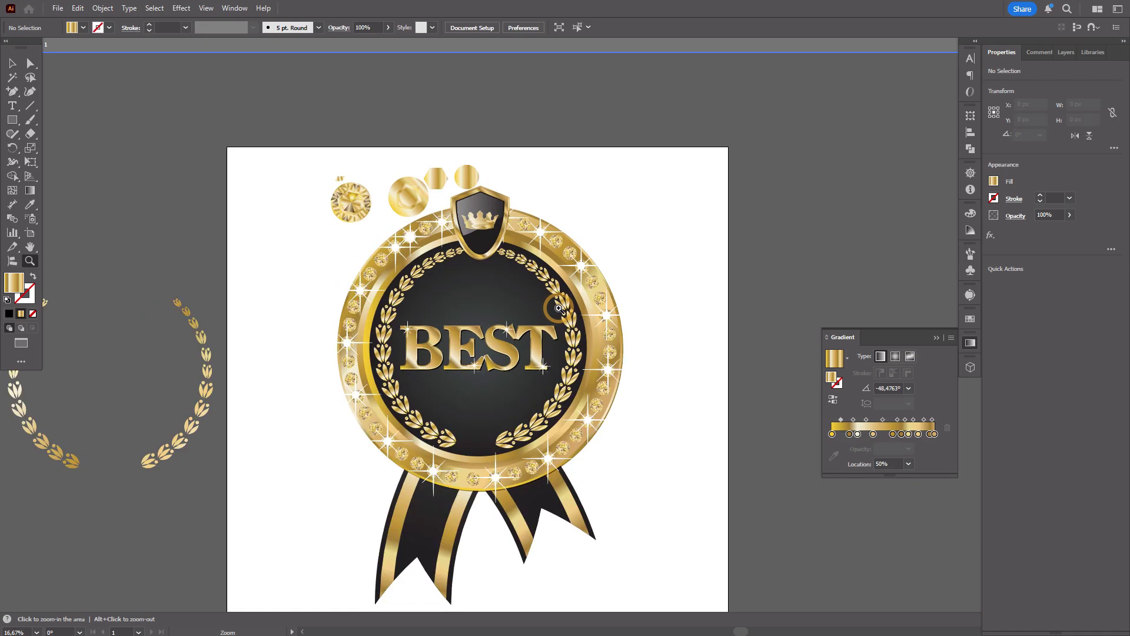
{"action": "left_click", "coordinate": [515, 325]}
{"action": "left_click", "coordinate": [543, 355]}
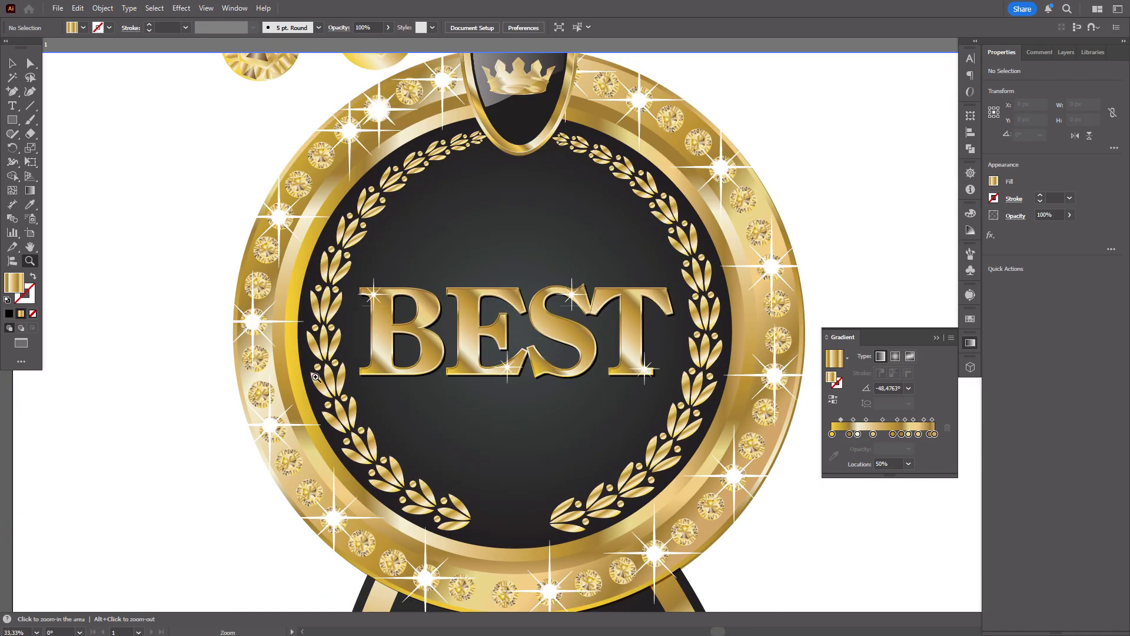
Type a black 'BEST' and place it above the gold lettering
{"action": "left_click", "coordinate": [12, 105]}
{"action": "left_click_drag", "start_coordinate": [192, 195], "coordinate": [650, 314]}
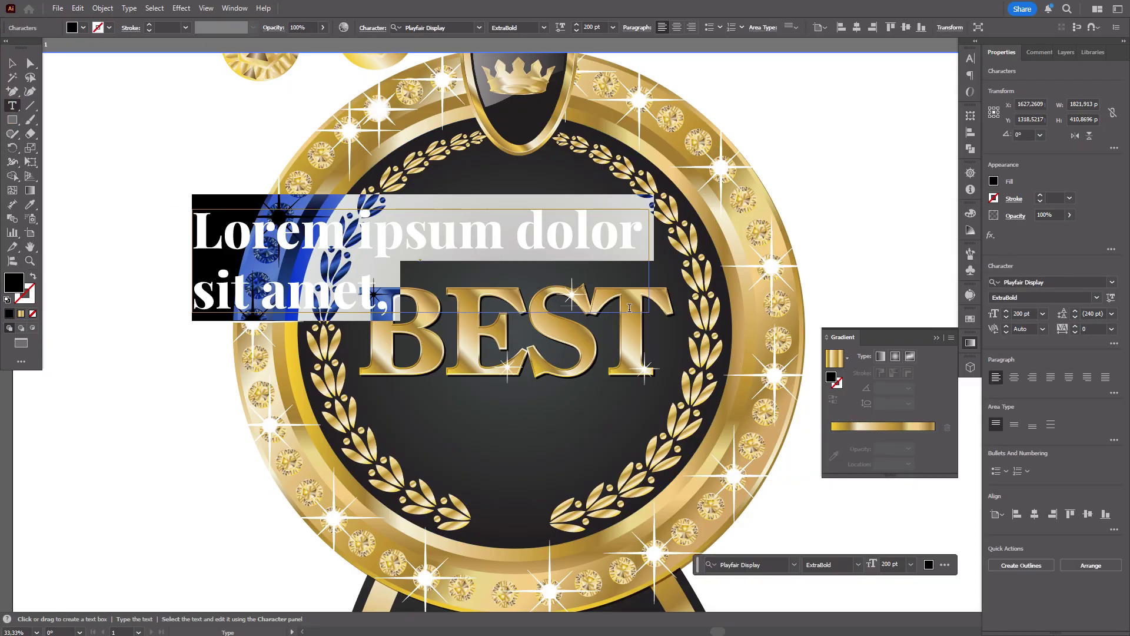
{"action": "type", "text": "BES"}
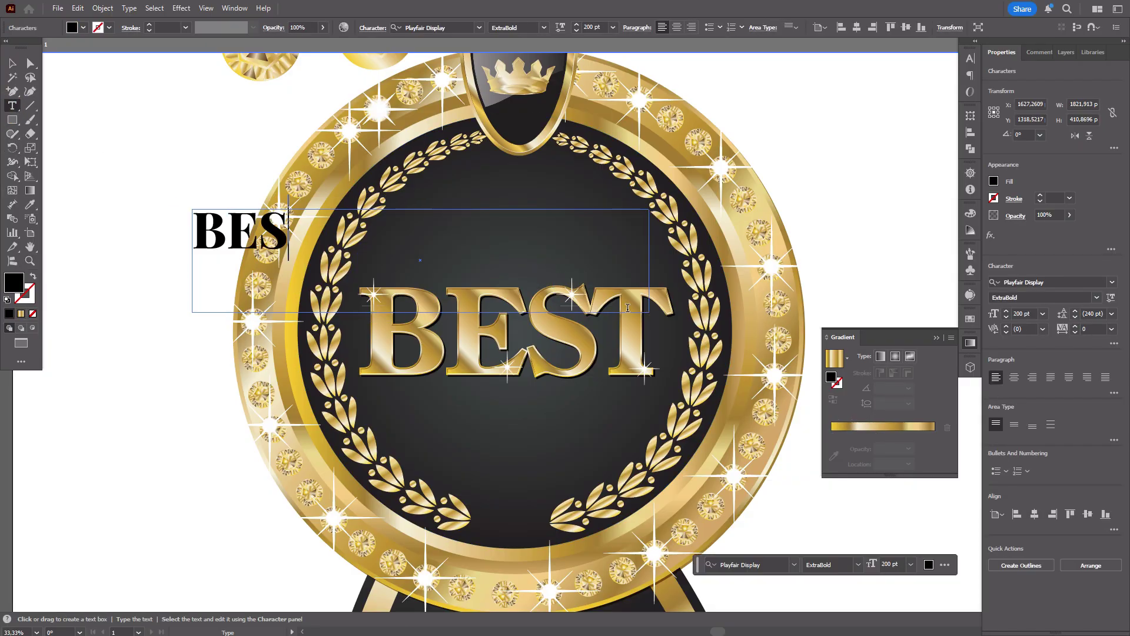
{"action": "type", "text": "T"}
{"action": "left_click", "coordinate": [12, 62]}
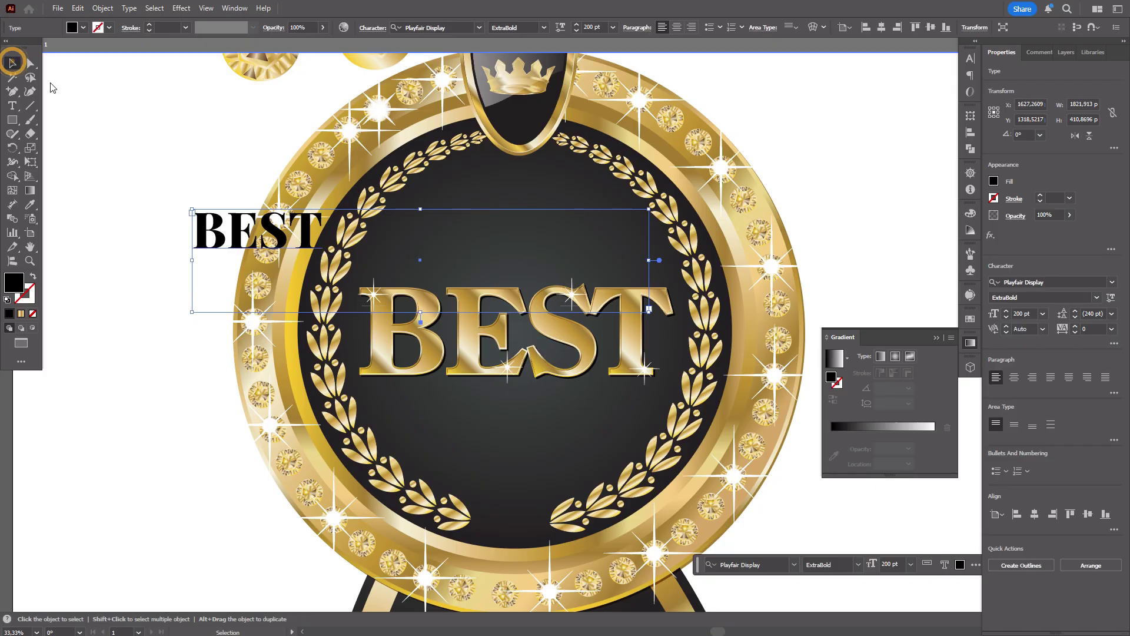
{"action": "left_click_drag", "start_coordinate": [288, 235], "coordinate": [537, 248]}
{"action": "left_click", "coordinate": [30, 261]}
{"action": "left_click", "coordinate": [515, 328]}
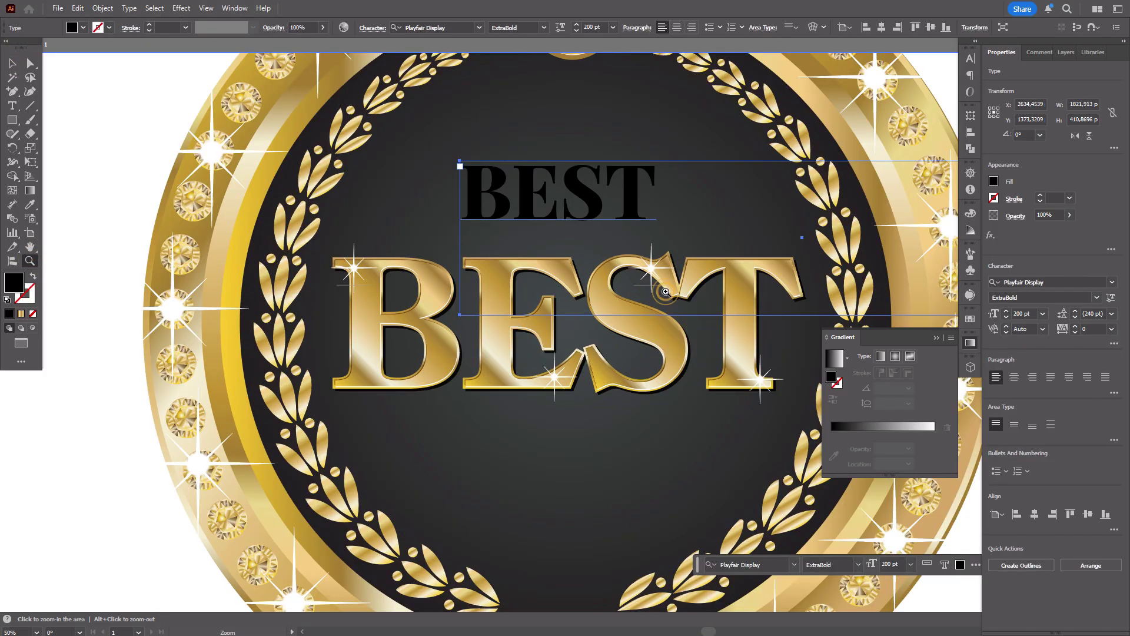
{"action": "left_click", "coordinate": [656, 294]}
Convert the black BEST to outlines and add a 7 px offset path
{"action": "left_click", "coordinate": [12, 62]}
{"action": "right_click", "coordinate": [454, 178]}
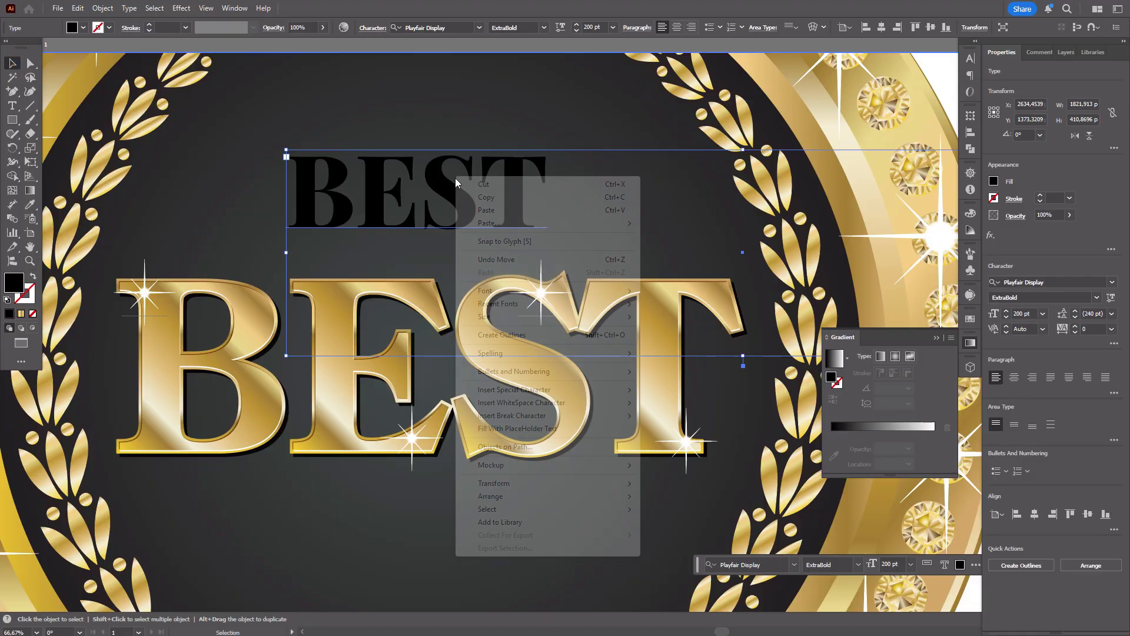
{"action": "left_click", "coordinate": [515, 335]}
{"action": "left_click", "coordinate": [102, 7]}
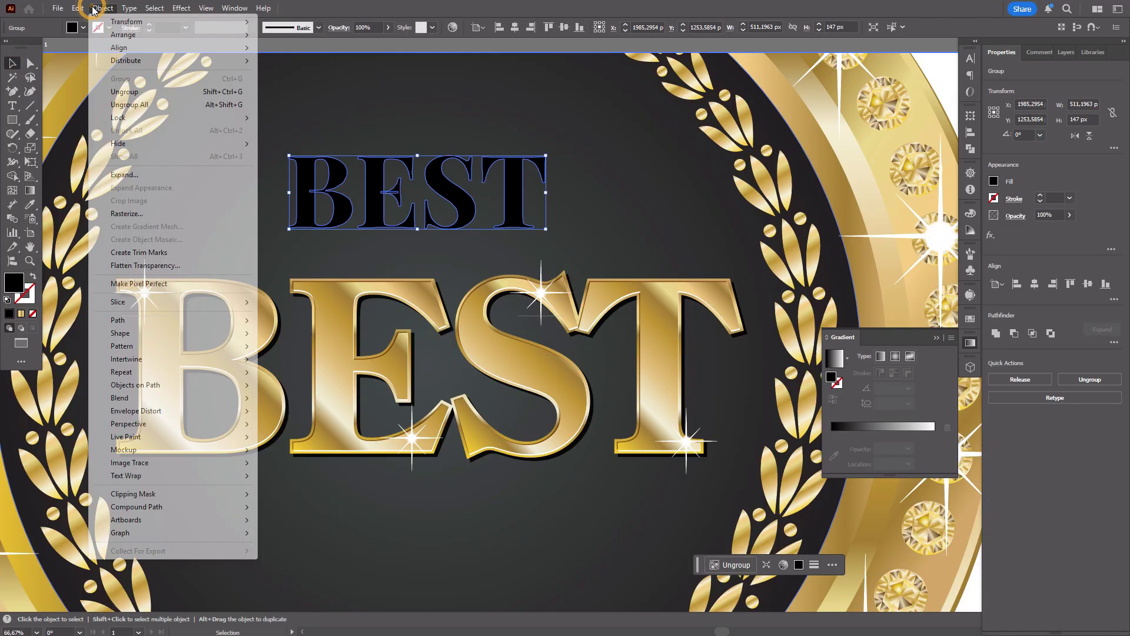
{"action": "mouse_move", "coordinate": [196, 326]}
{"action": "left_click", "coordinate": [326, 363]}
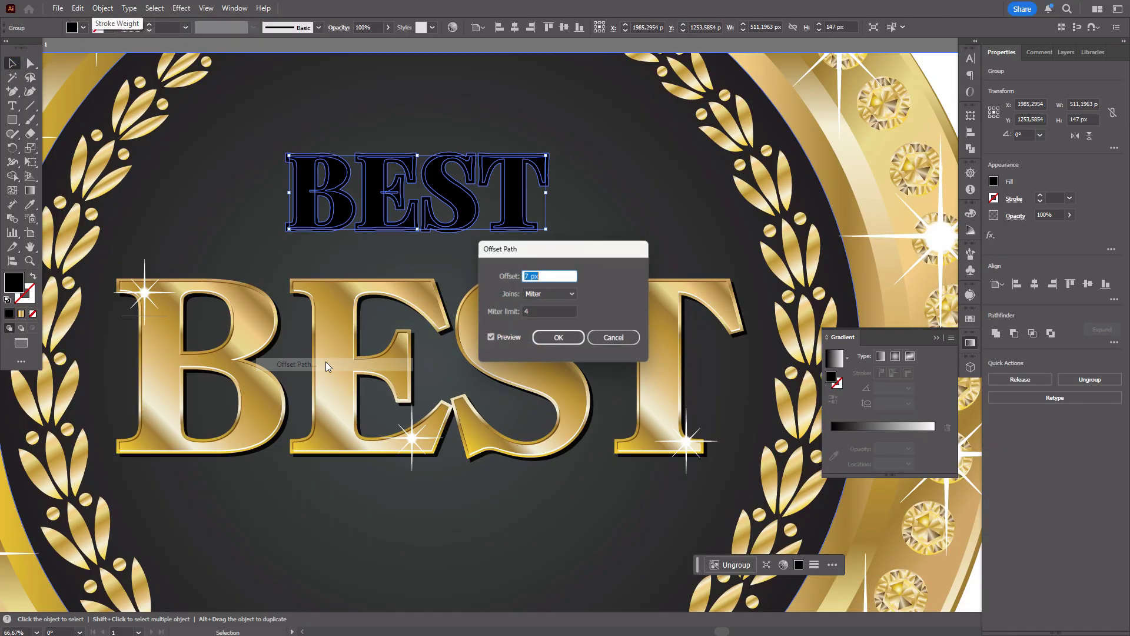
{"action": "left_click", "coordinate": [550, 340]}
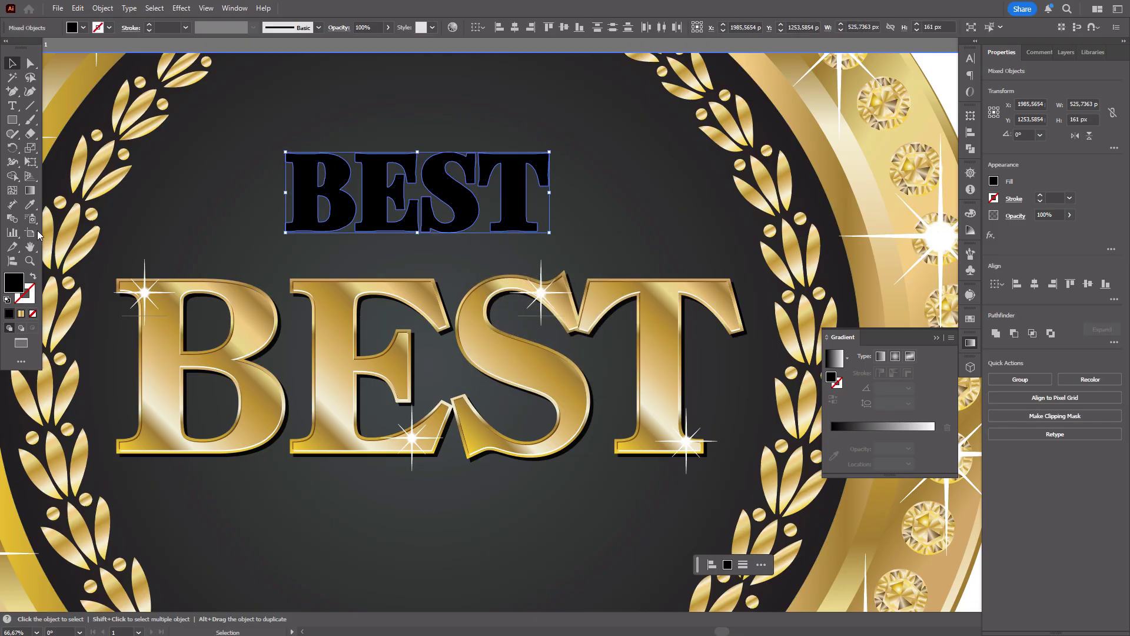
Ungroup the outlined BEST and regroup its four letters B, E, S, T
{"action": "right_click", "coordinate": [338, 219]}
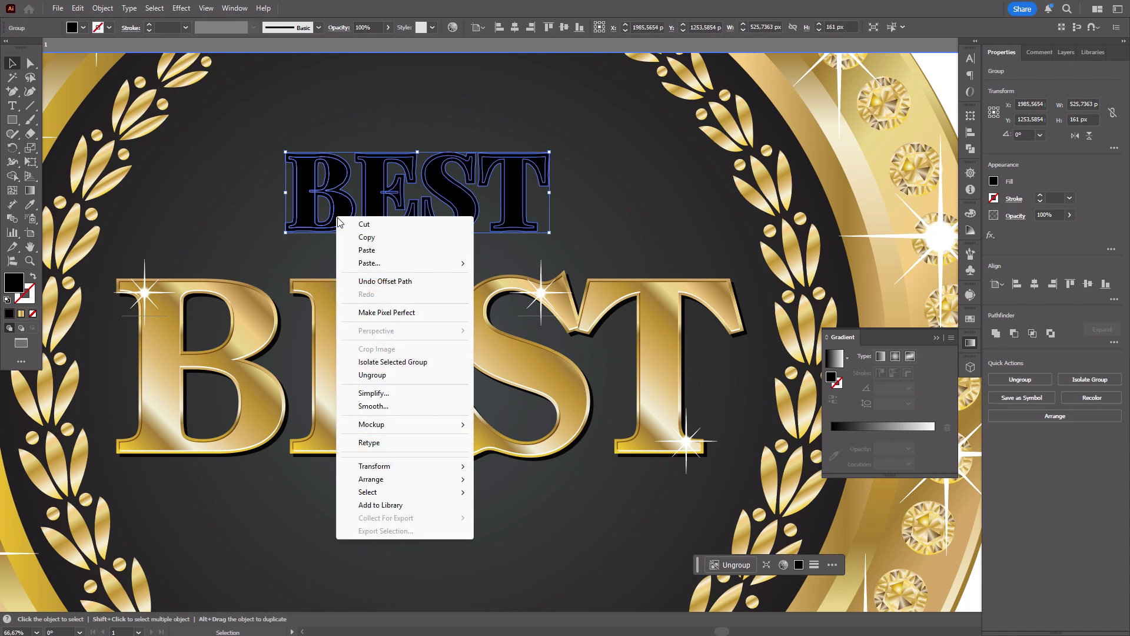
{"action": "left_click", "coordinate": [390, 374]}
{"action": "left_click", "coordinate": [562, 210]}
{"action": "left_click", "coordinate": [344, 203]}
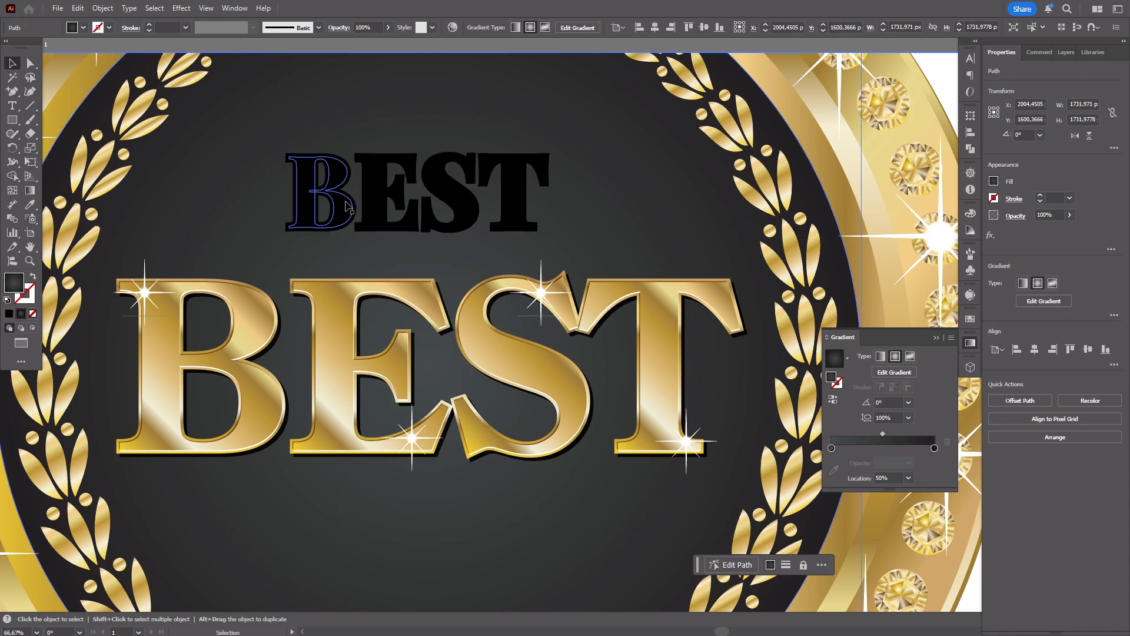
{"action": "left_click", "coordinate": [385, 205], "text": "shift"}
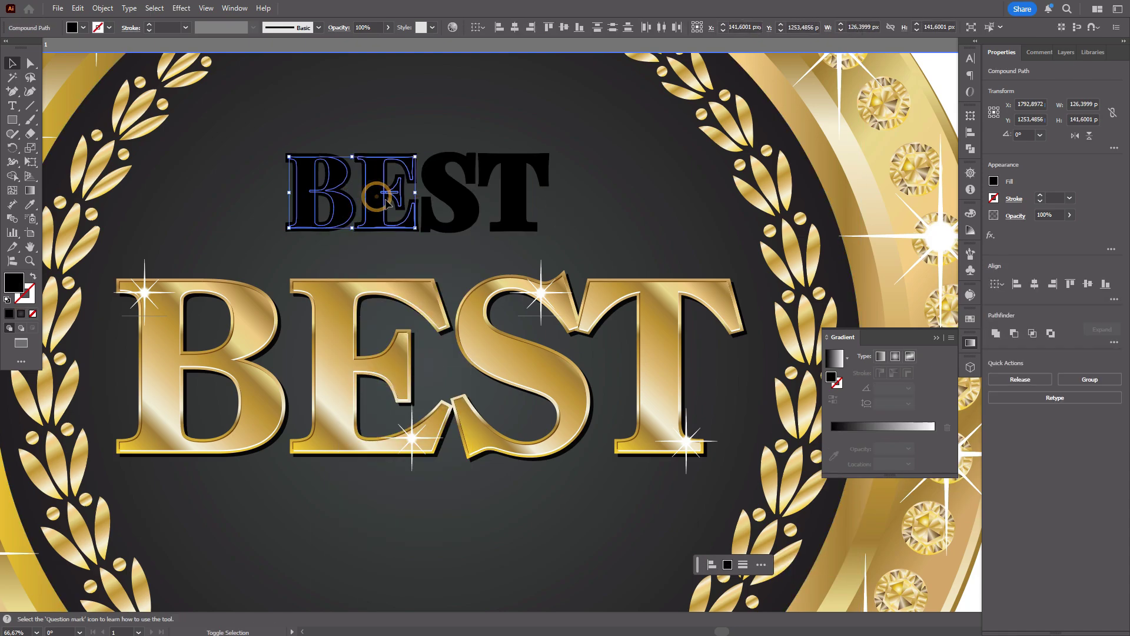
{"action": "left_click", "coordinate": [441, 188], "text": "shift"}
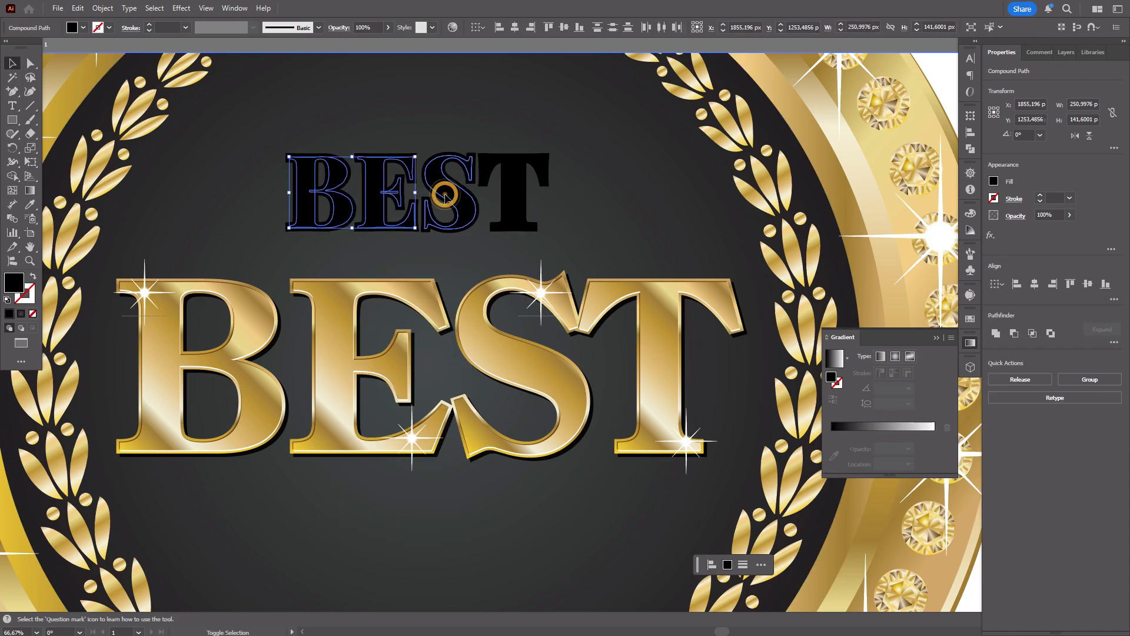
{"action": "left_click", "coordinate": [510, 206], "text": "shift"}
{"action": "key", "text": "ctrl+g"}
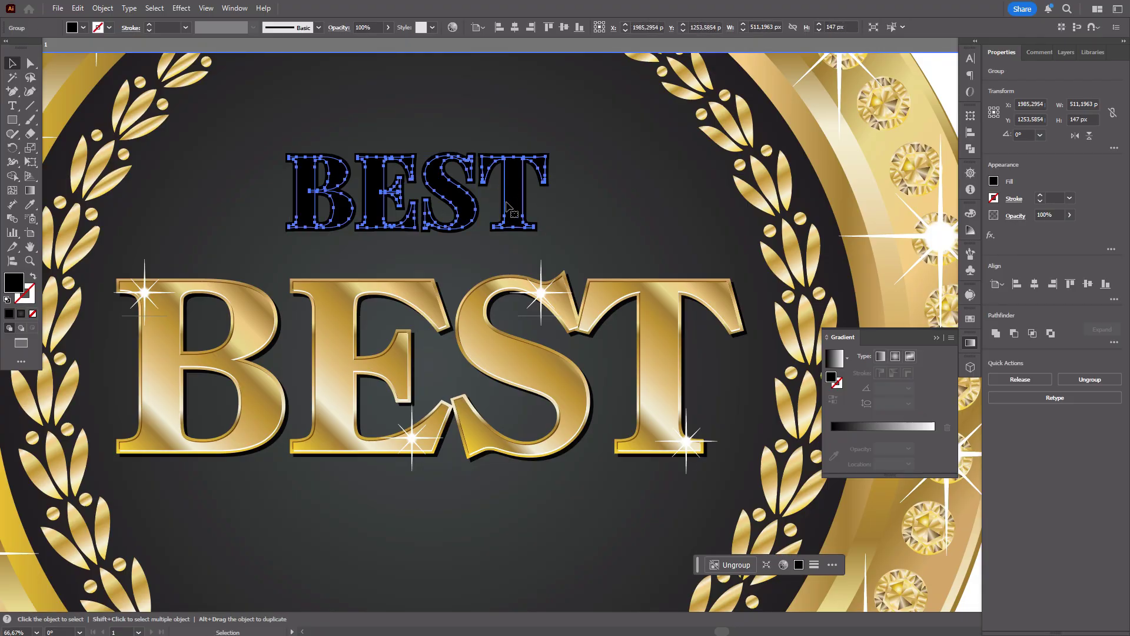
Copy the big BEST's gold gradient onto the small BEST letters with the Eyedropper
{"action": "left_click", "coordinate": [29, 204]}
{"action": "left_click", "coordinate": [256, 314]}
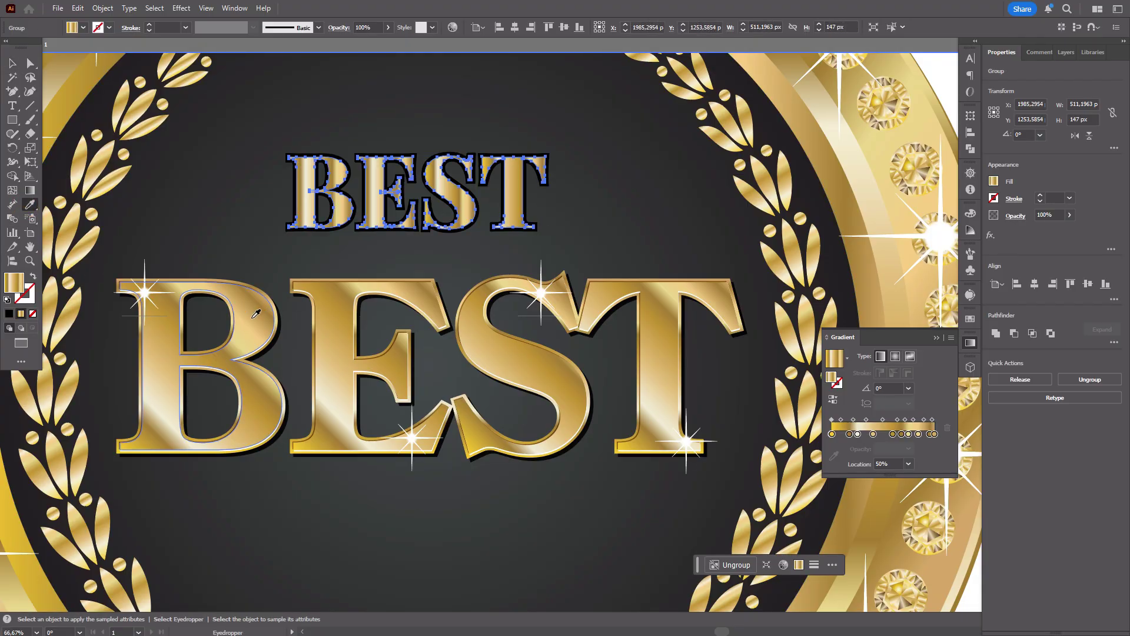
{"action": "left_click", "coordinate": [12, 63]}
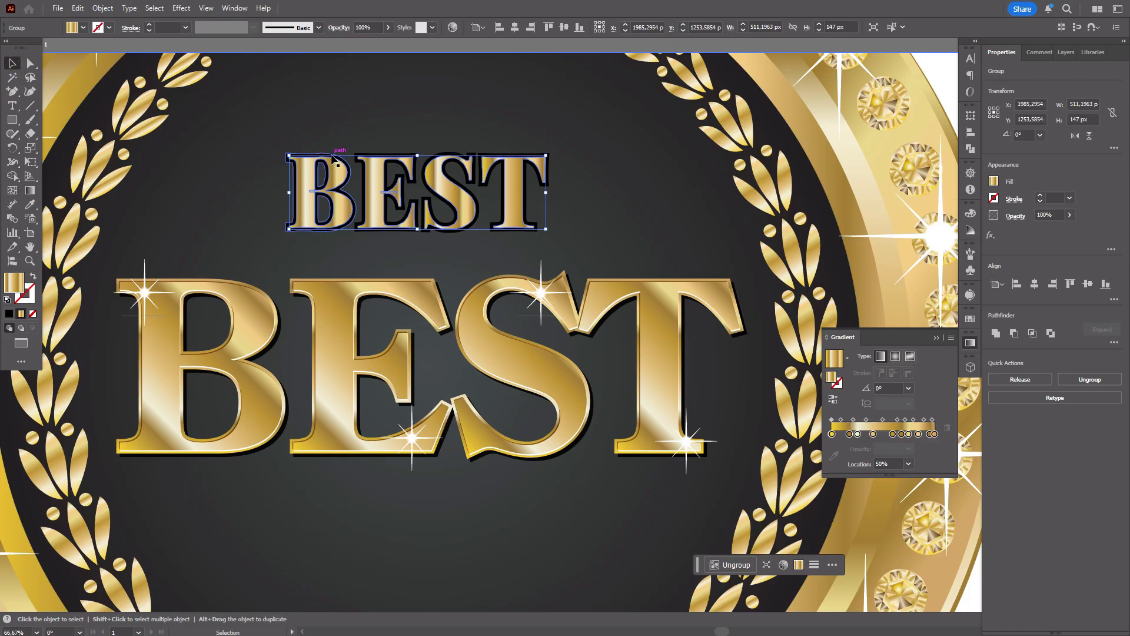
{"action": "key", "text": "ctrl+shift+g"}
{"action": "left_click", "coordinate": [491, 156], "text": "shift"}
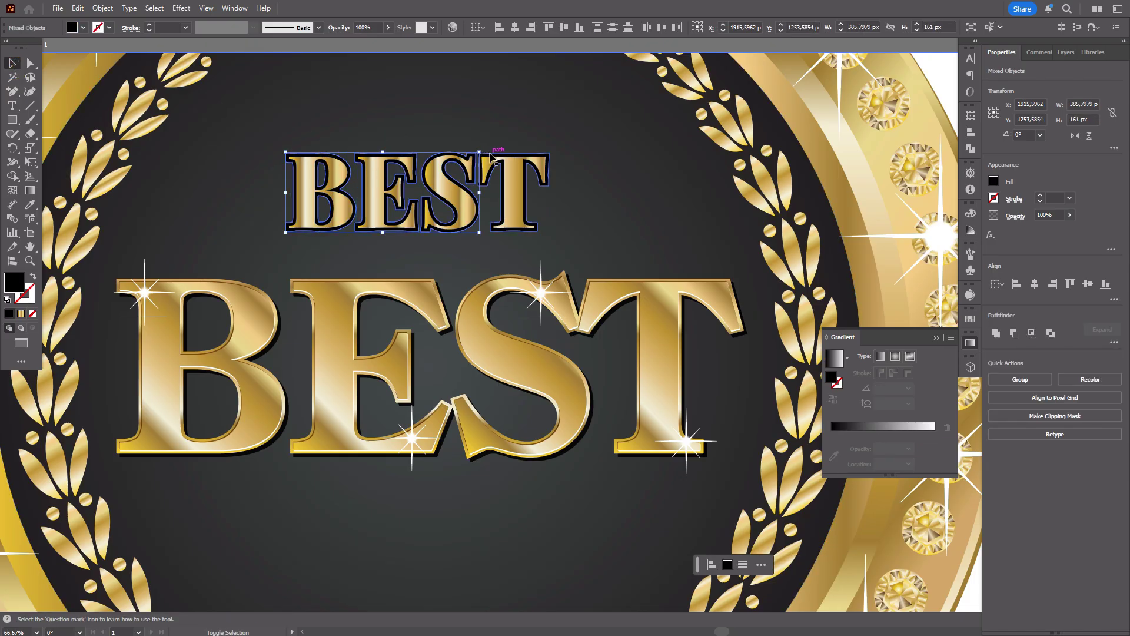
{"action": "key", "text": "ctrl+z"}
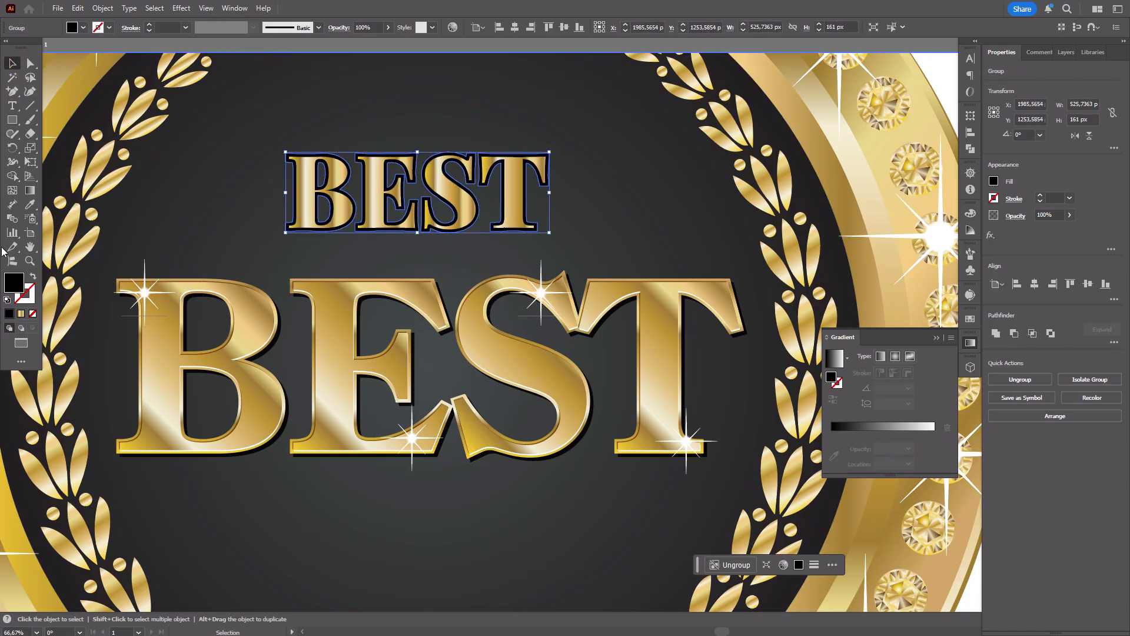
{"action": "left_click", "coordinate": [29, 205]}
{"action": "left_click", "coordinate": [324, 330]}
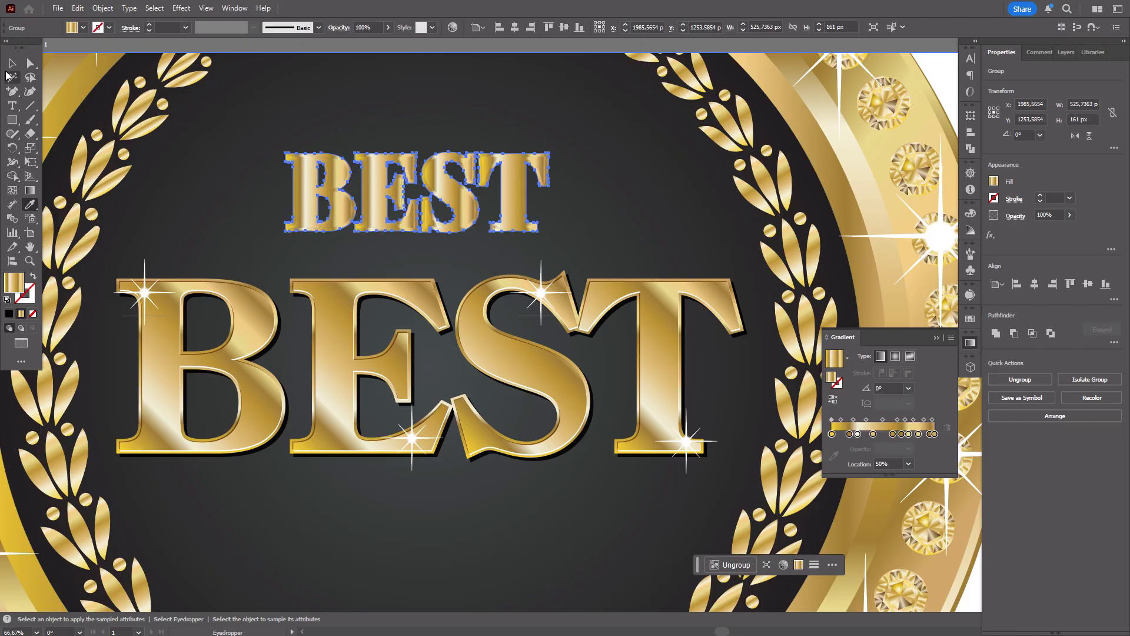
{"action": "left_click", "coordinate": [11, 63]}
Angle the small BEST's gold gradient diagonally at about -18.16°
{"action": "left_click", "coordinate": [331, 179]}
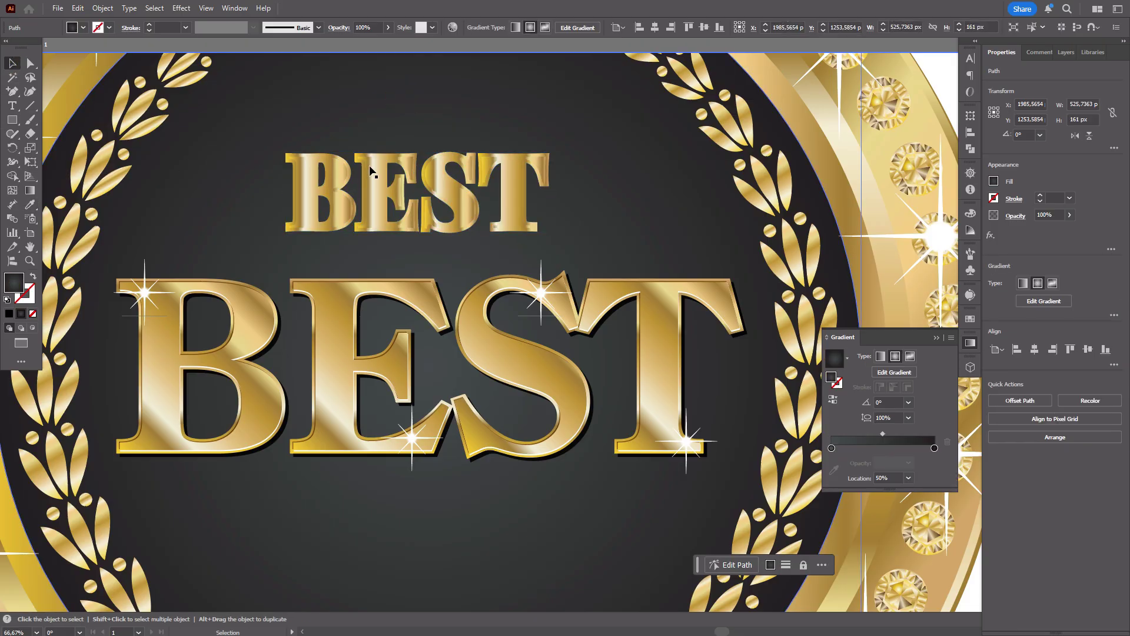
{"action": "left_click", "coordinate": [318, 180]}
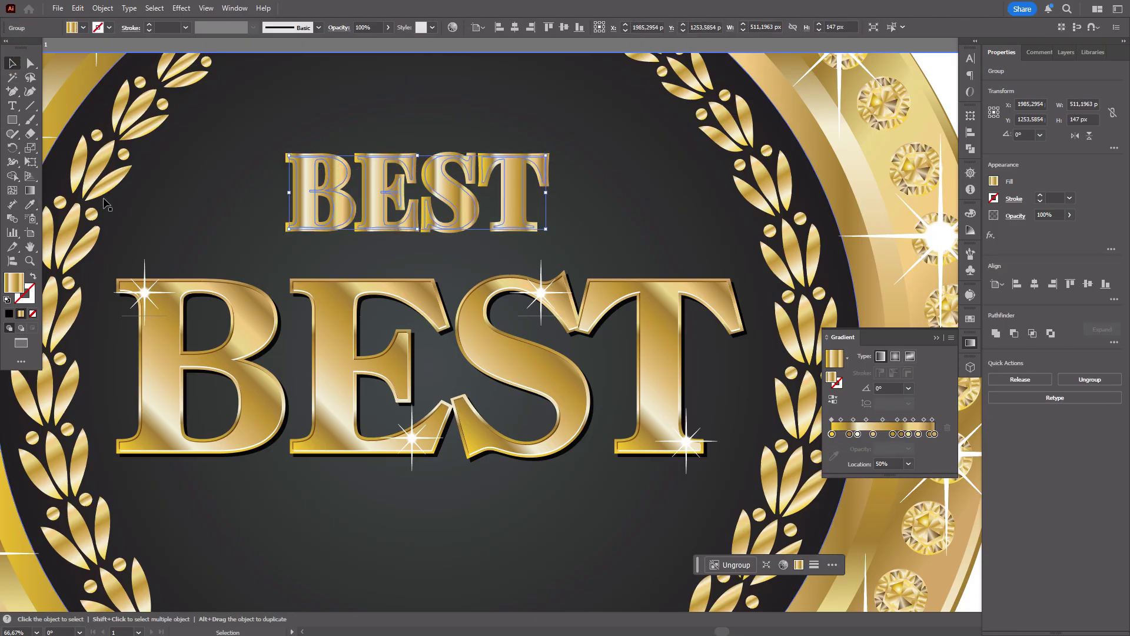
{"action": "left_click", "coordinate": [32, 196]}
{"action": "left_click_drag", "start_coordinate": [416, 200], "coordinate": [580, 252]}
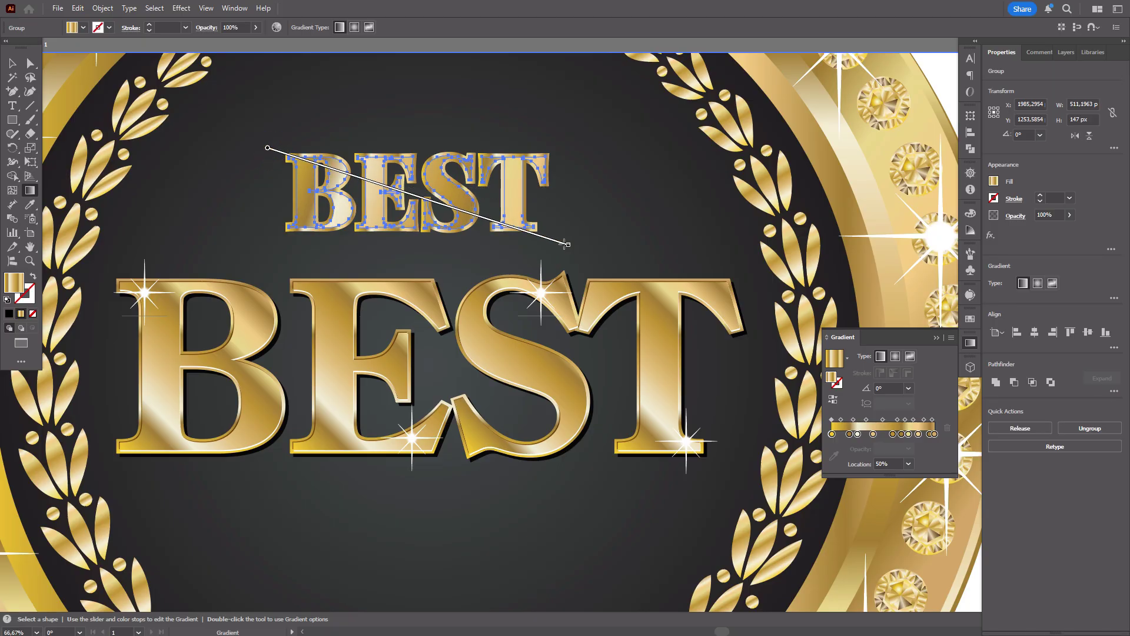
{"action": "left_click", "coordinate": [11, 63]}
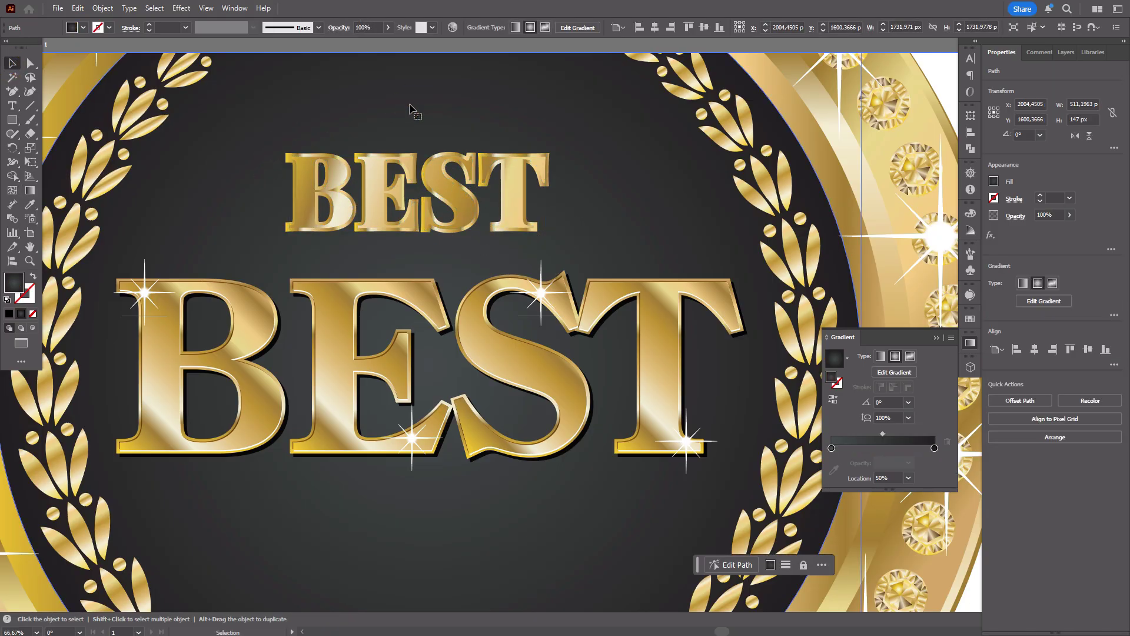
{"action": "key", "text": "a"}
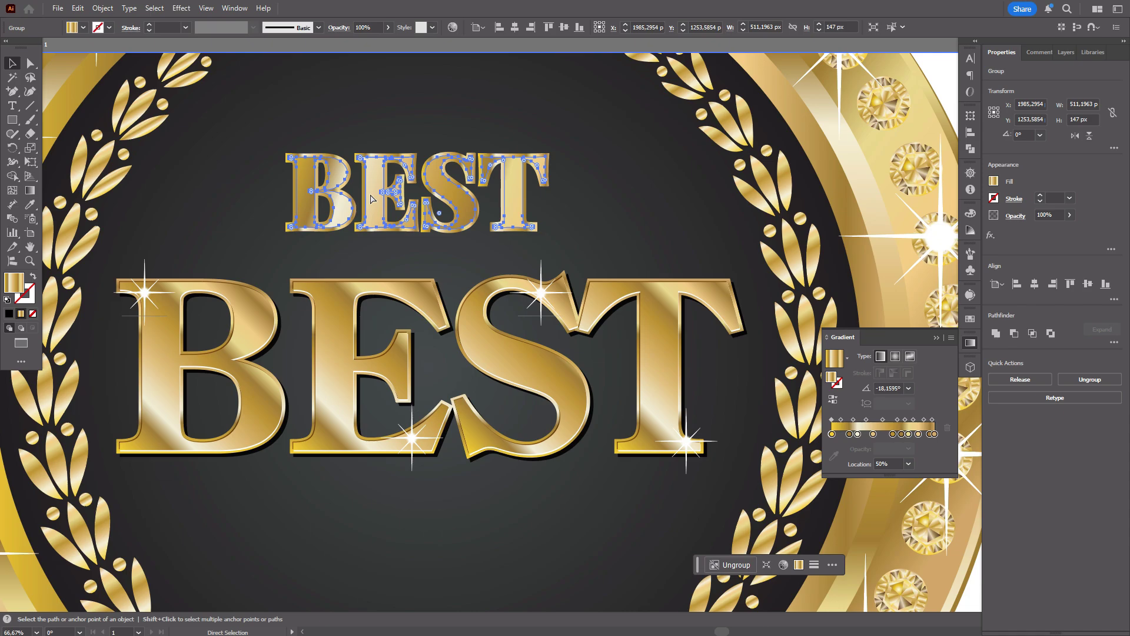
Send the small BEST copy one layer backward and nudge it left
{"action": "key", "text": "v"}
{"action": "right_click", "coordinate": [370, 193]}
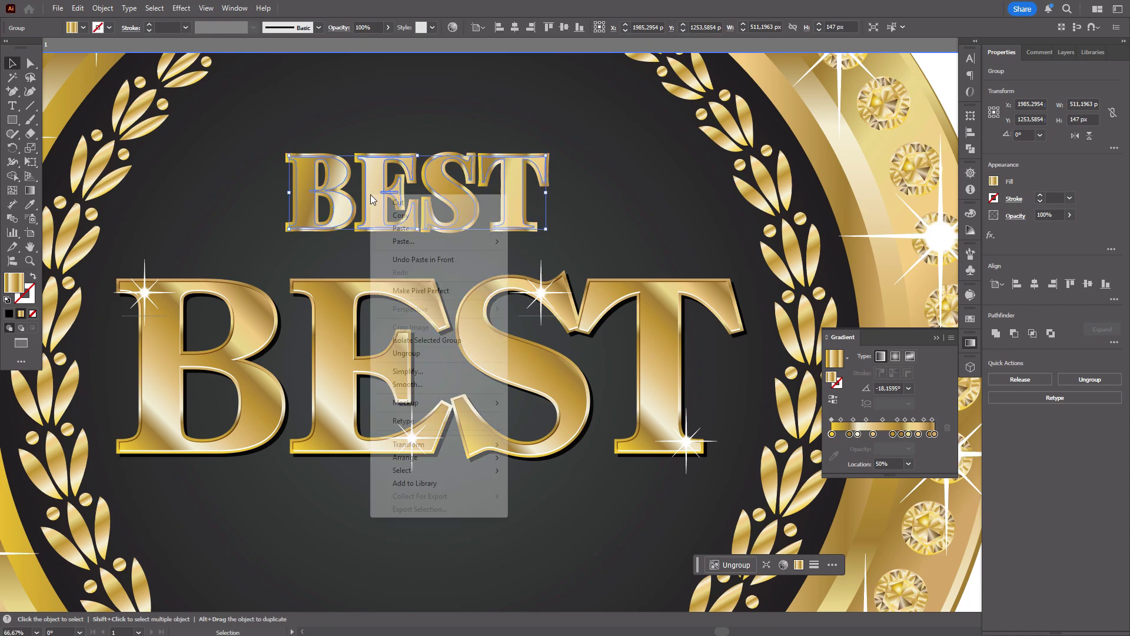
{"action": "mouse_move", "coordinate": [478, 458]}
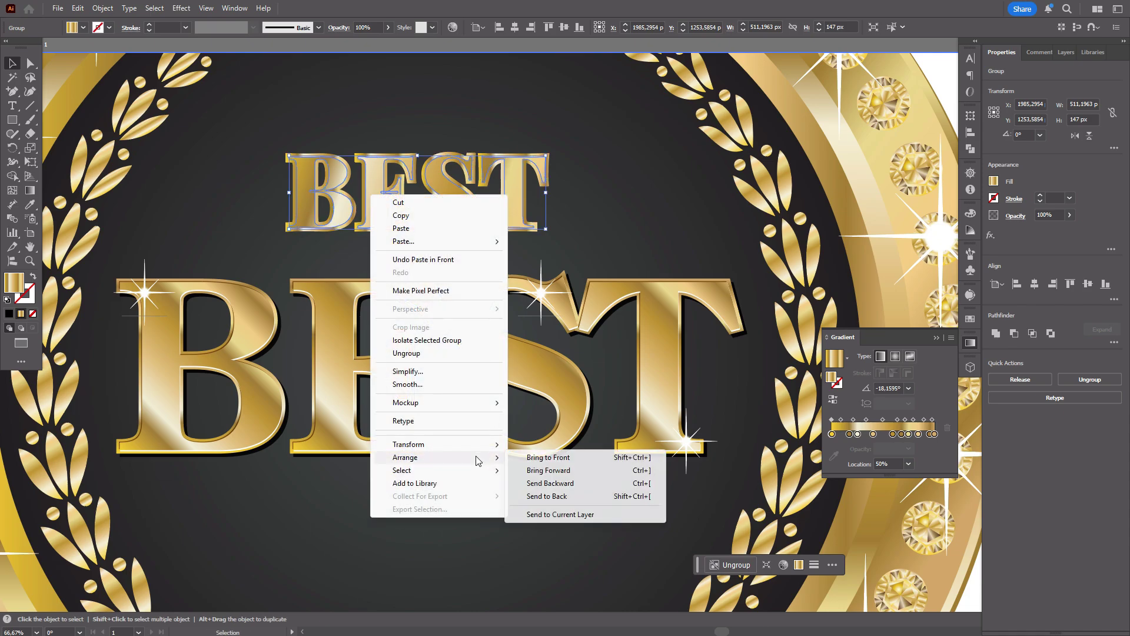
{"action": "left_click", "coordinate": [542, 481]}
{"action": "key", "text": "Left"}
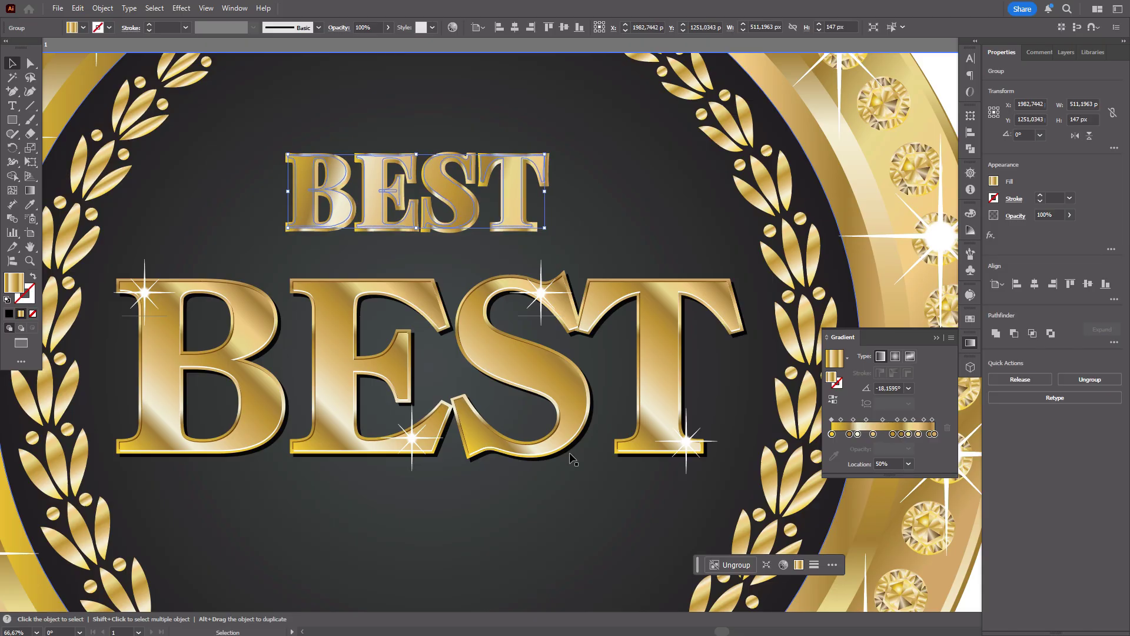
Set the copy to a darkening blend mode and shift it slightly right and down
{"action": "left_click", "coordinate": [1016, 215]}
{"action": "left_click", "coordinate": [922, 236]}
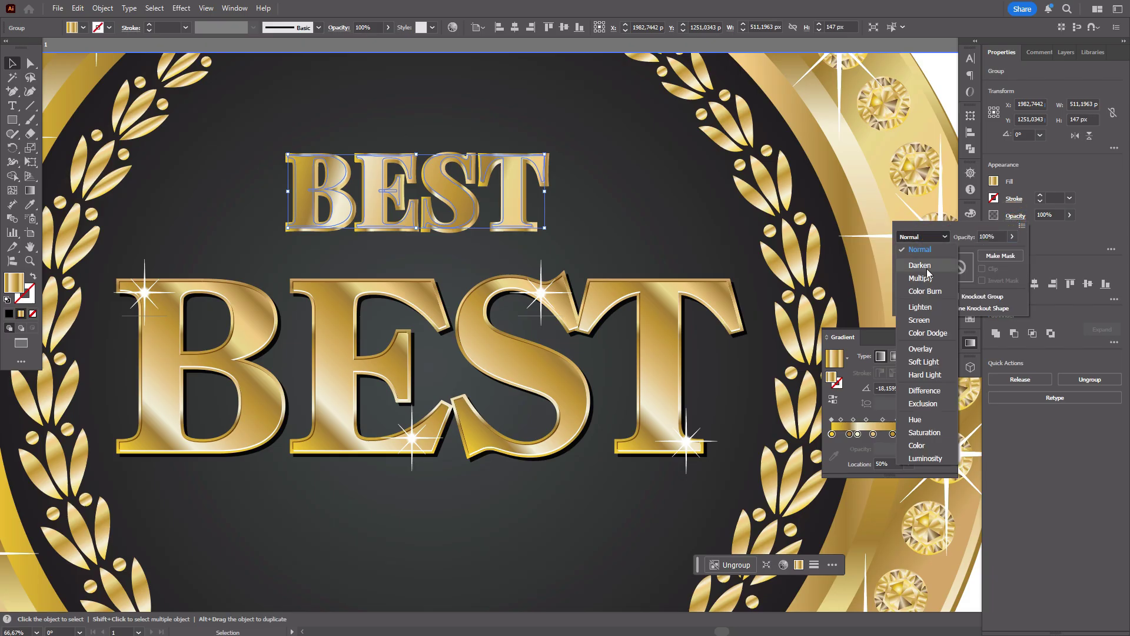
{"action": "left_click", "coordinate": [922, 278]}
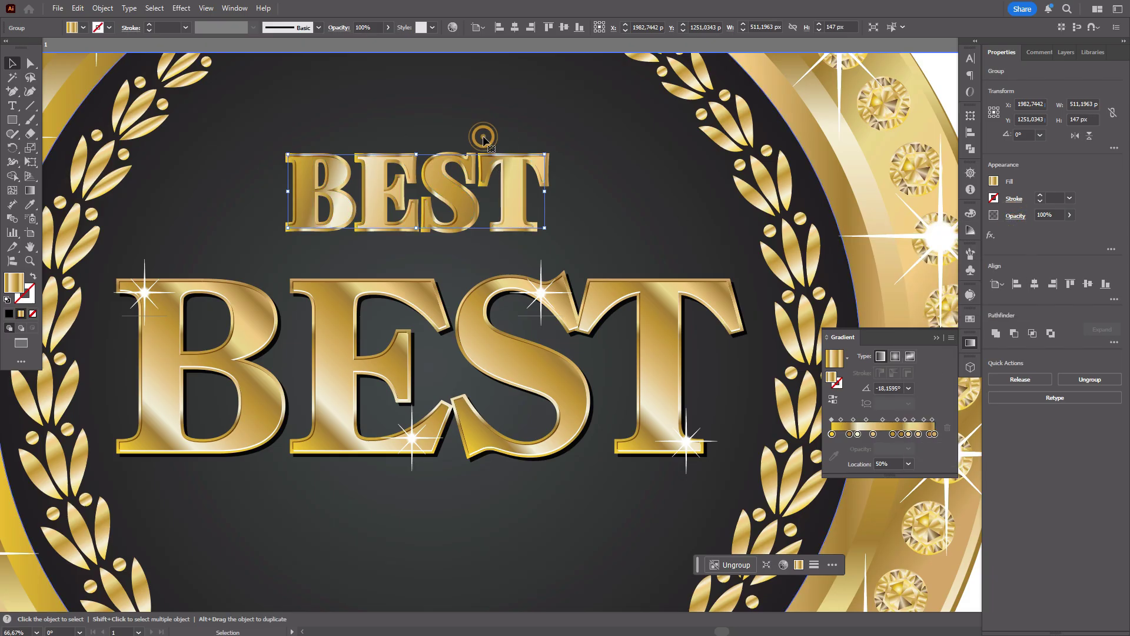
{"action": "left_click_drag", "start_coordinate": [459, 197], "coordinate": [460, 197]}
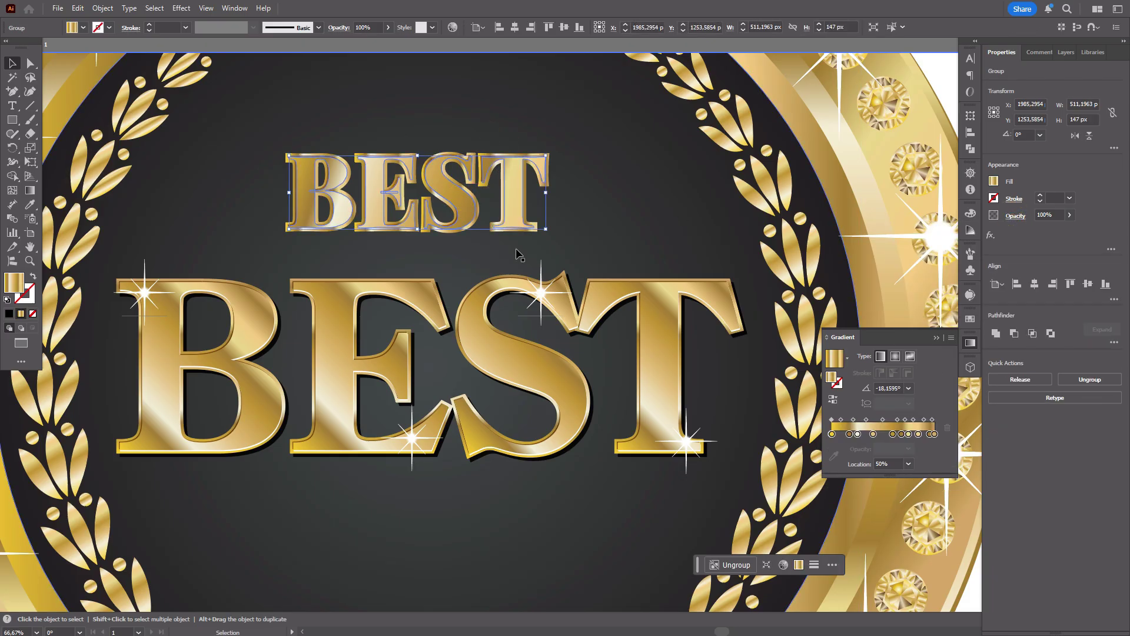
Send the small BEST copy backward and nudge it right and down
{"action": "key", "text": "a"}
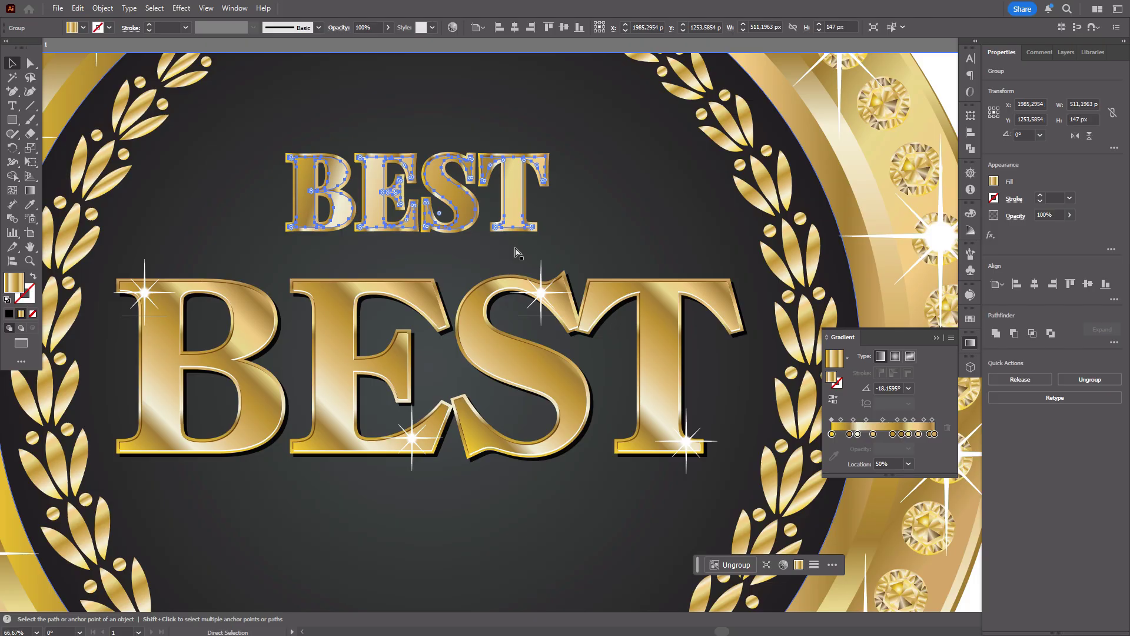
{"action": "key", "text": "v"}
{"action": "right_click", "coordinate": [547, 211]}
{"action": "mouse_move", "coordinate": [651, 475]}
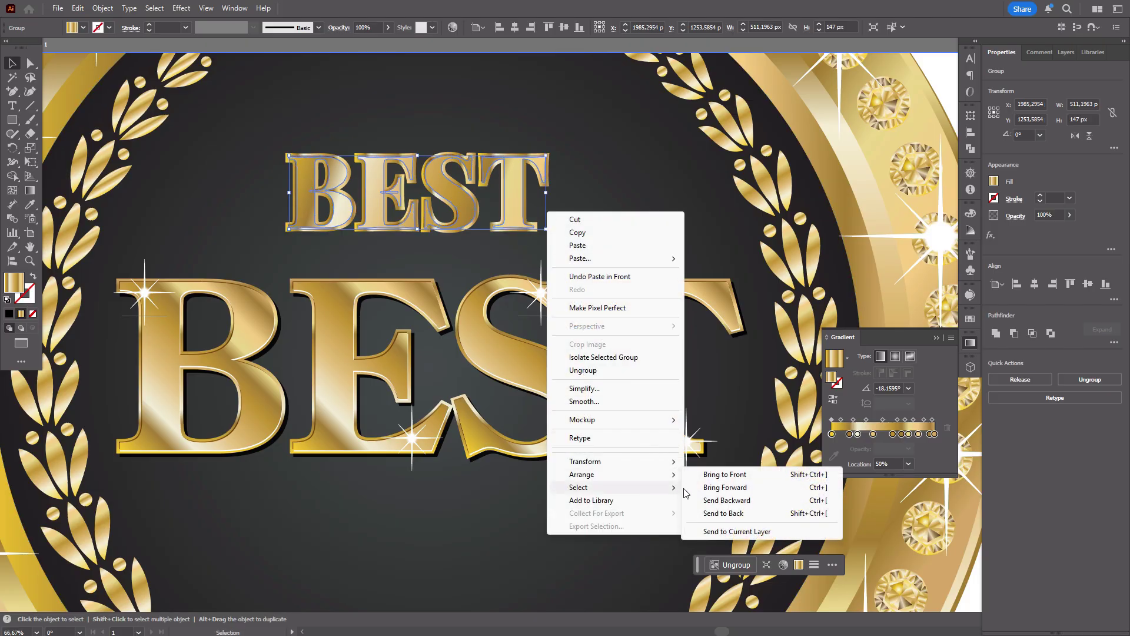
{"action": "left_click", "coordinate": [717, 501]}
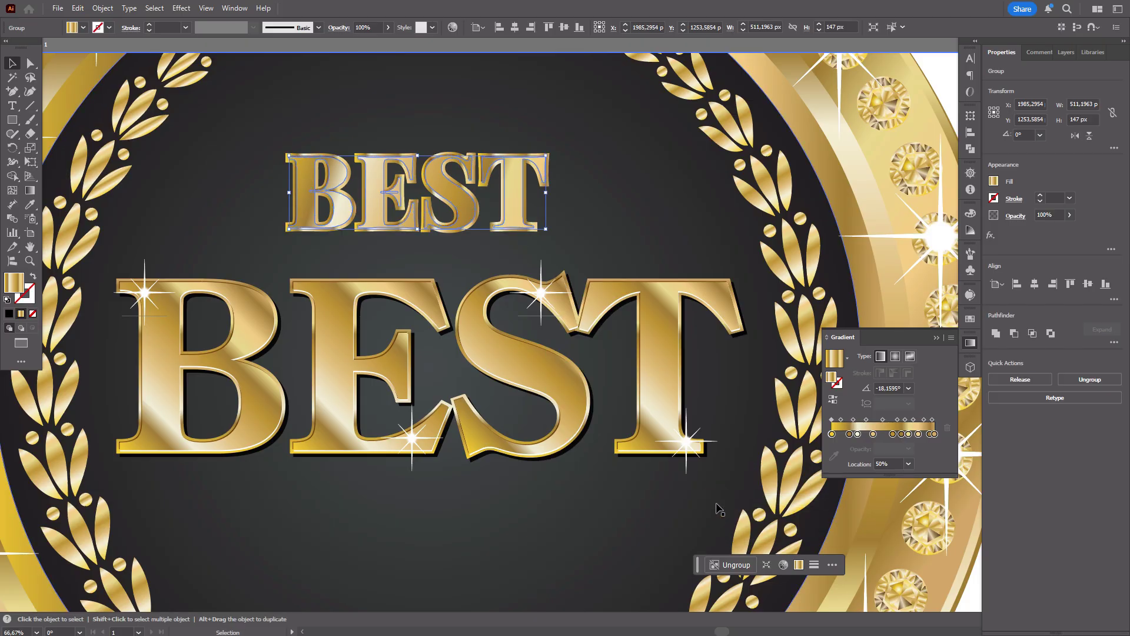
{"action": "key", "text": "Right"}
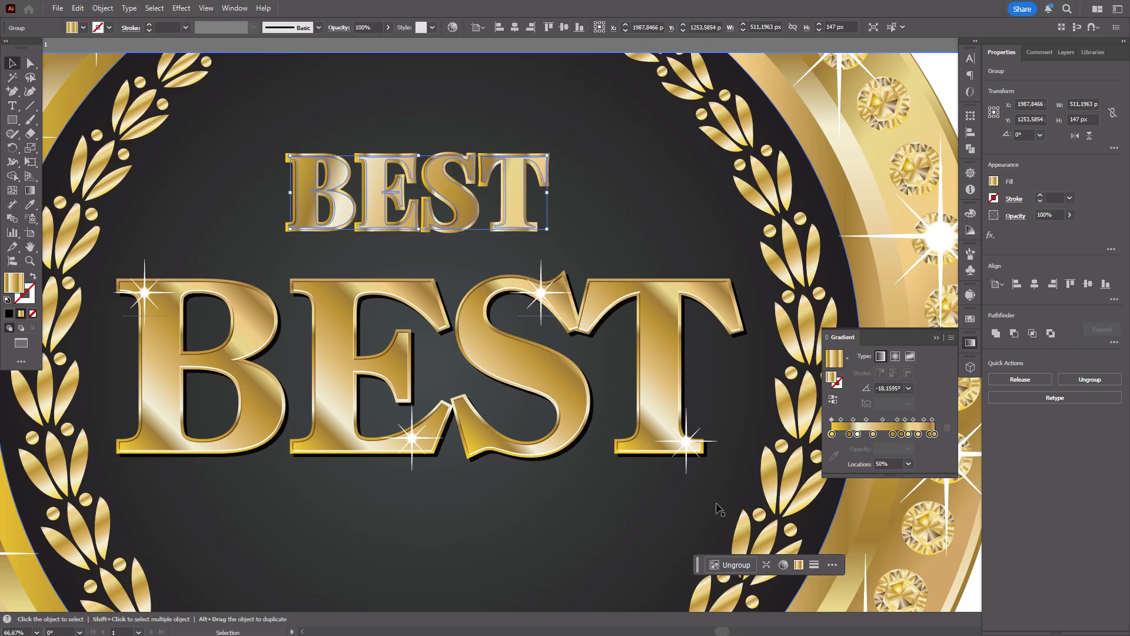
{"action": "key", "text": "Down"}
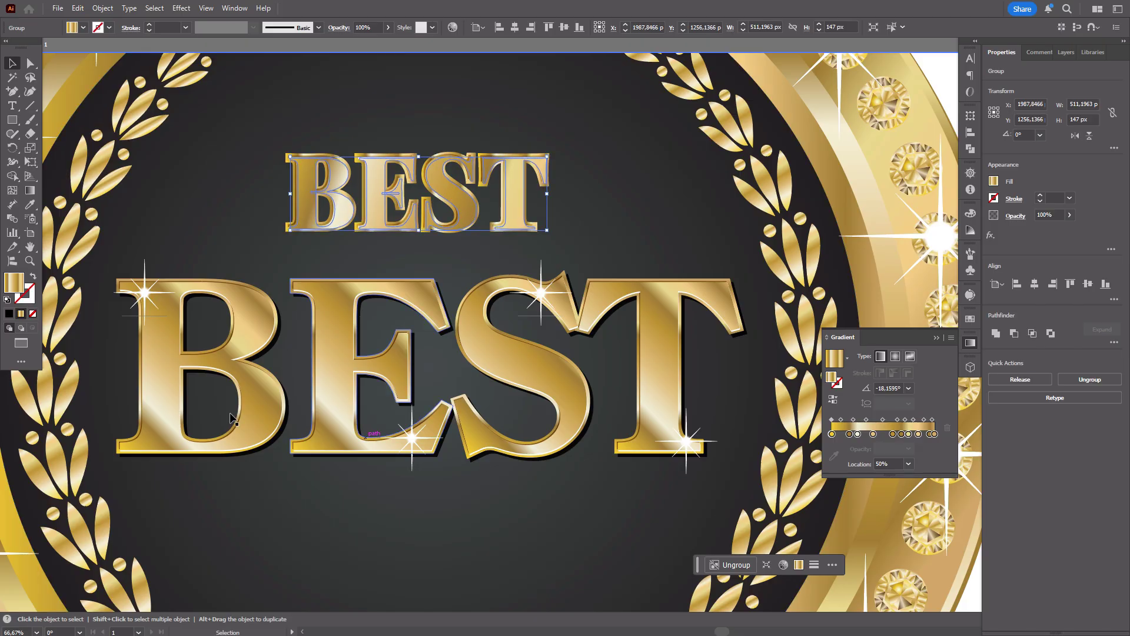
Fill the BEST copy with white
{"action": "double_click", "coordinate": [17, 286]}
{"action": "left_click", "coordinate": [676, 329]}
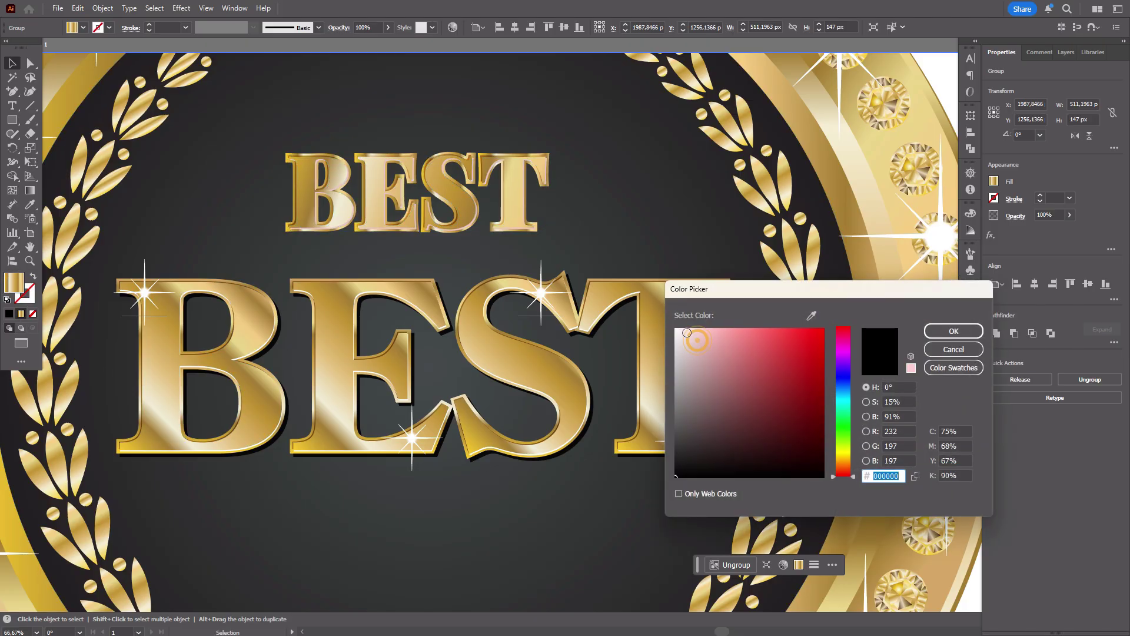
{"action": "left_click", "coordinate": [954, 330]}
{"action": "left_click", "coordinate": [671, 230]}
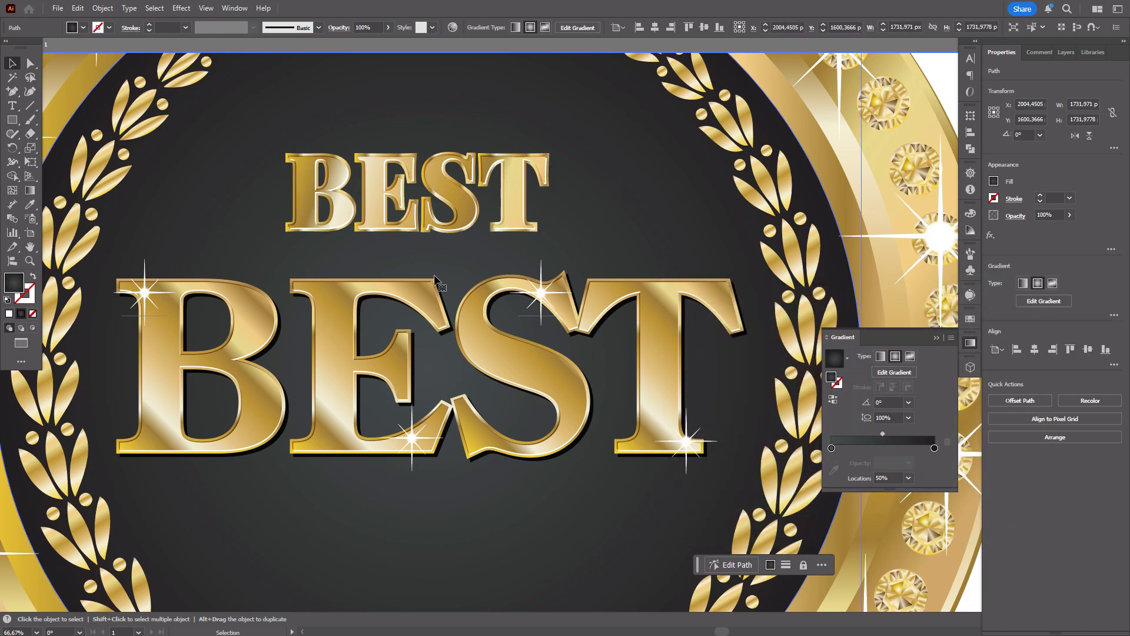
Nudge the gold small BEST lettering slightly down and right
{"action": "left_click", "coordinate": [29, 261]}
{"action": "left_click", "coordinate": [468, 238]}
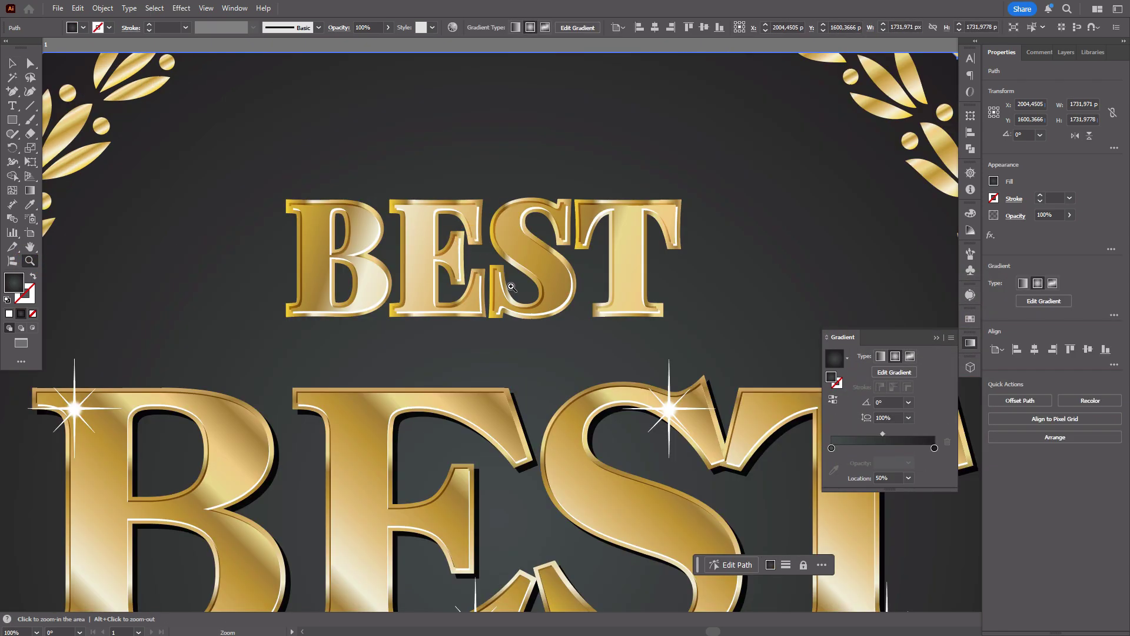
{"action": "left_click", "coordinate": [466, 236]}
{"action": "left_click", "coordinate": [515, 288]}
{"action": "left_click", "coordinate": [12, 63]}
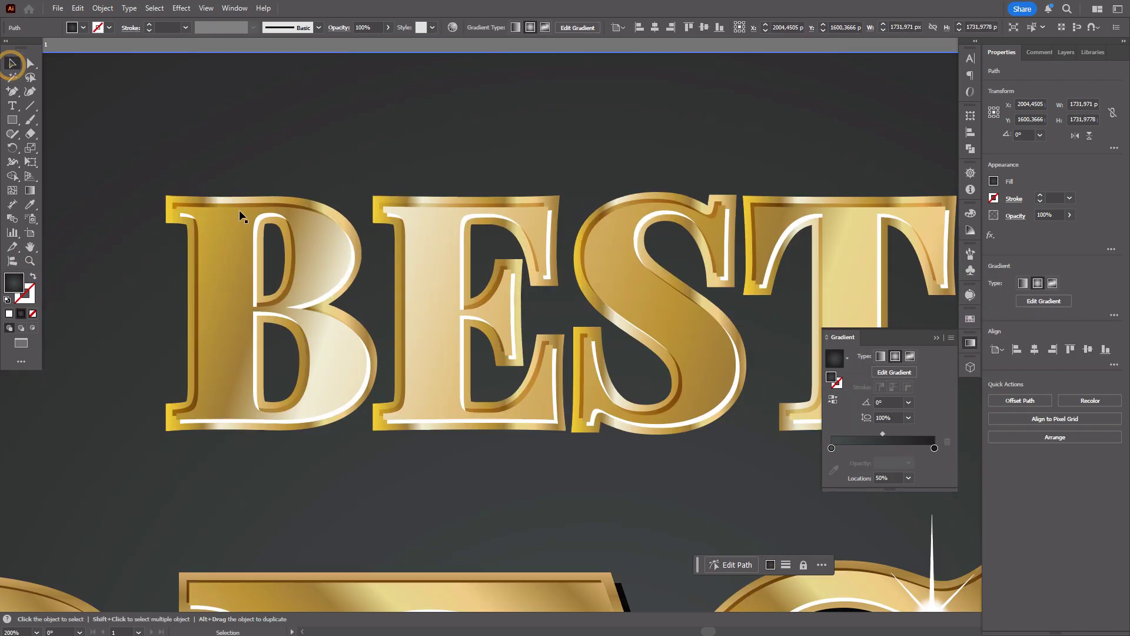
{"action": "left_click", "coordinate": [303, 199]}
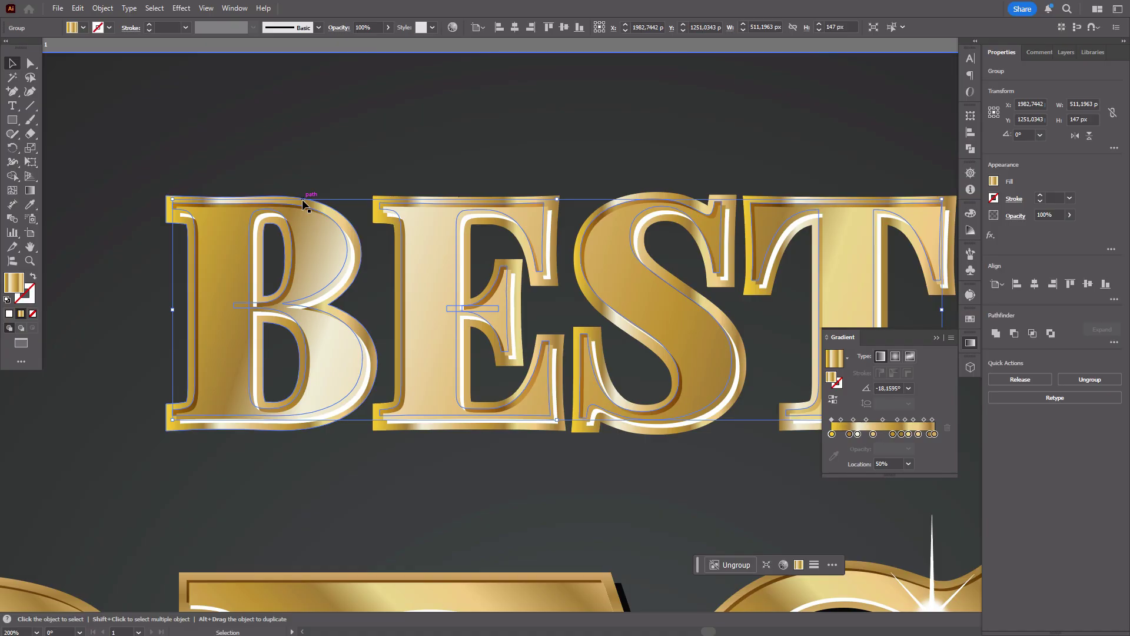
{"action": "key", "text": "Down"}
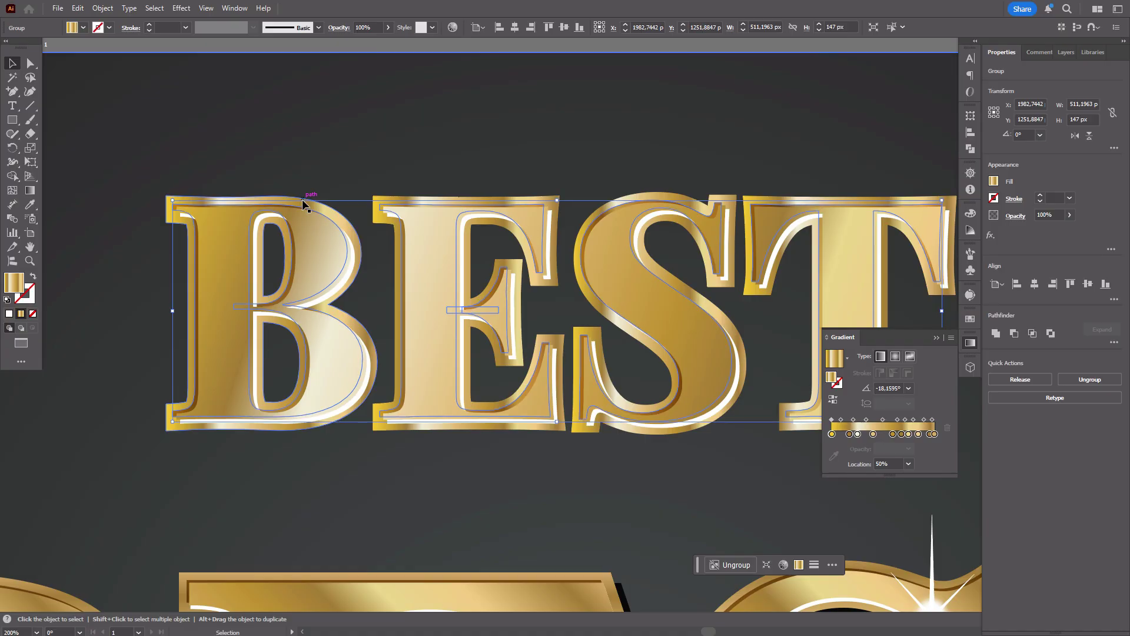
{"action": "key", "text": "Right"}
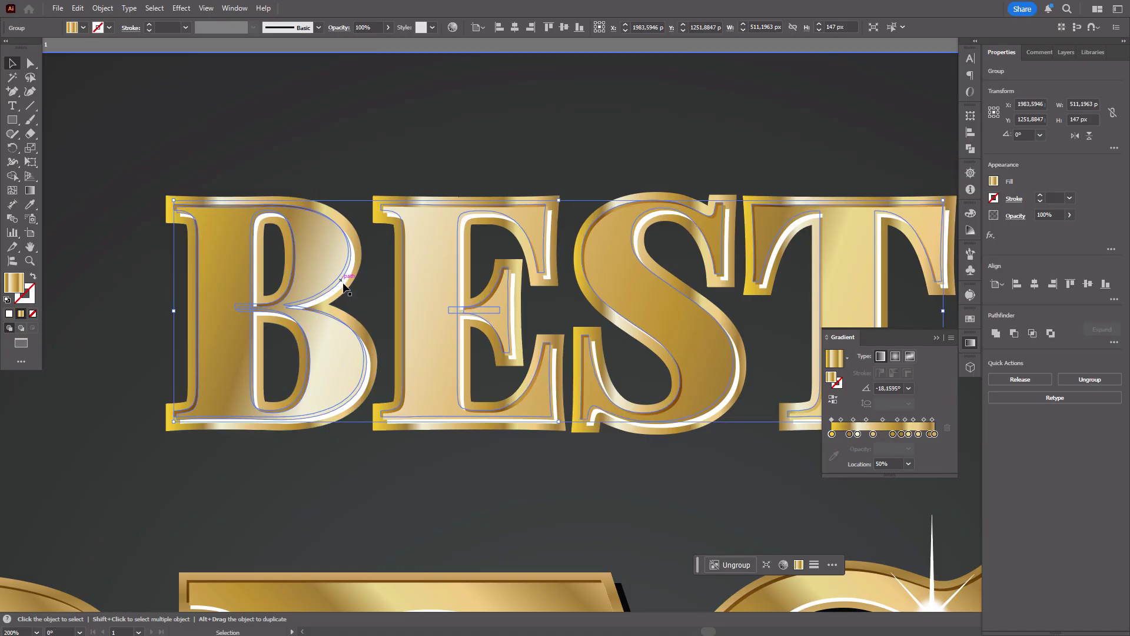
Nudge the white BEST copy two steps left, then zoom out to the whole medal
{"action": "left_click", "coordinate": [344, 287]}
{"action": "key", "text": "Left"}
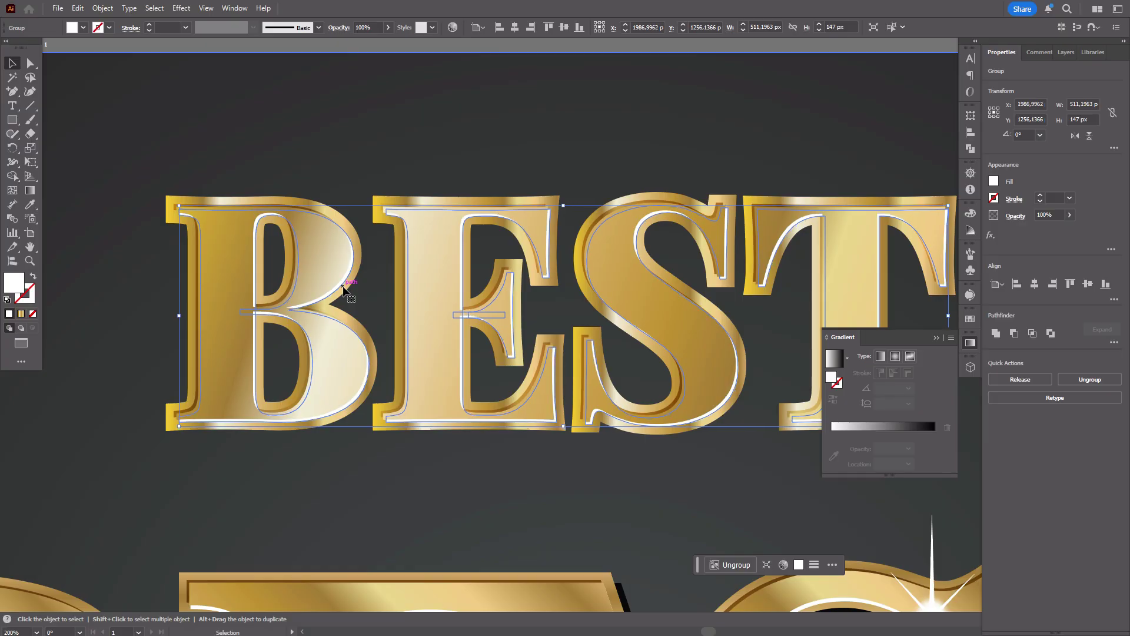
{"action": "key", "text": "Left"}
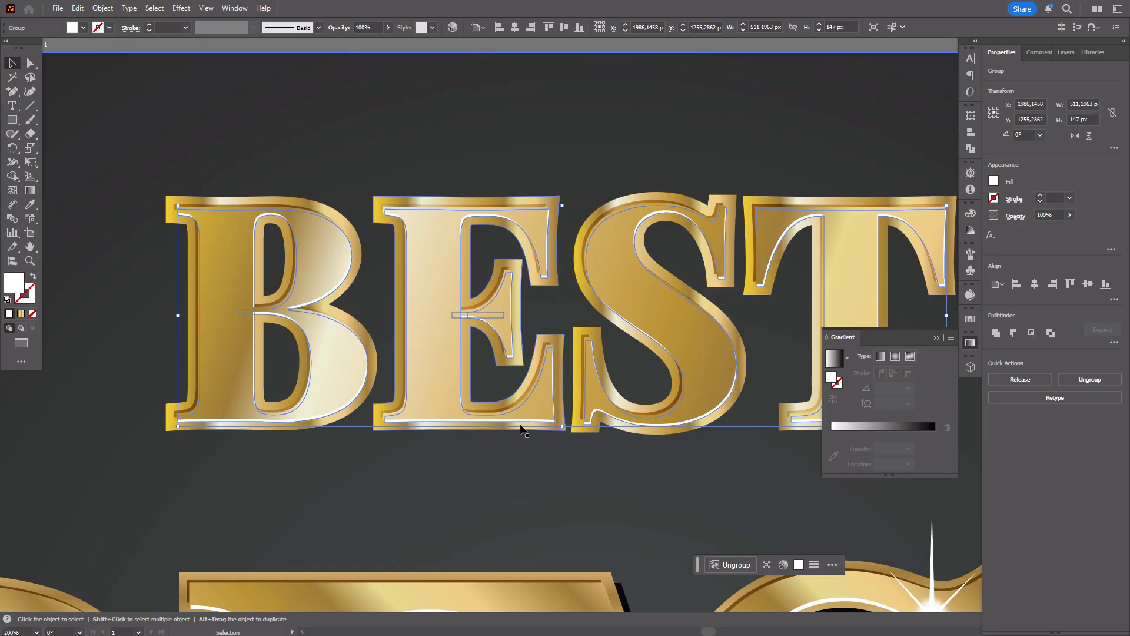
{"action": "left_click", "coordinate": [598, 163]}
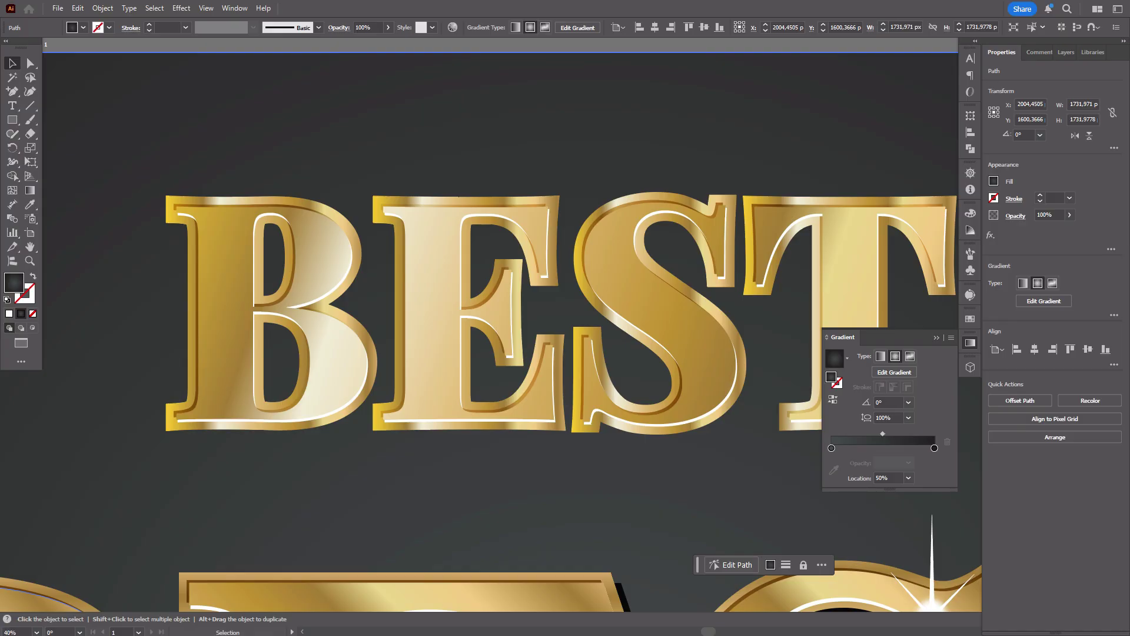
{"action": "key", "text": "ctrl+minus"}
{"action": "key", "text": "ctrl+minus"}
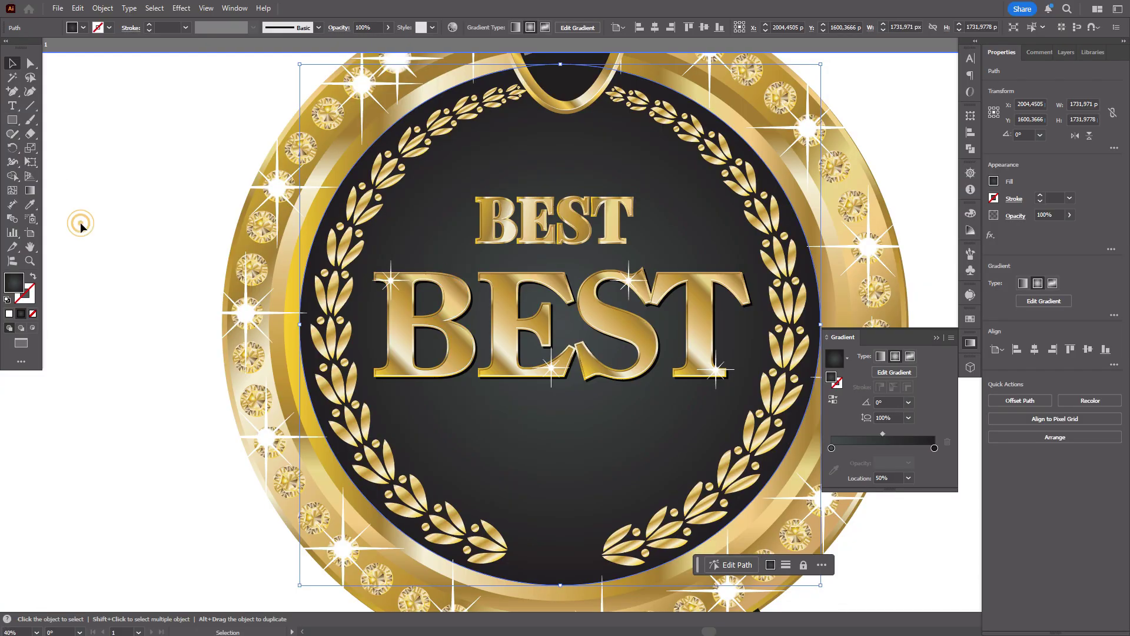
Send the small BEST copy backward and nudge it right and down
{"action": "left_click", "coordinate": [81, 222]}
{"action": "left_click", "coordinate": [634, 198]}
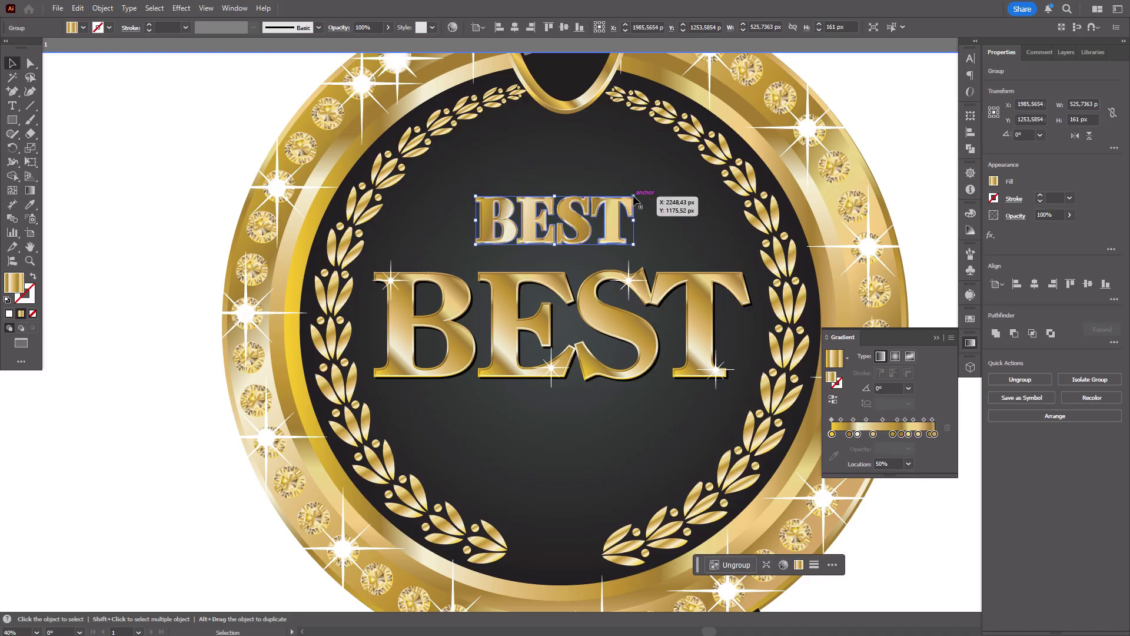
{"action": "key", "text": "a"}
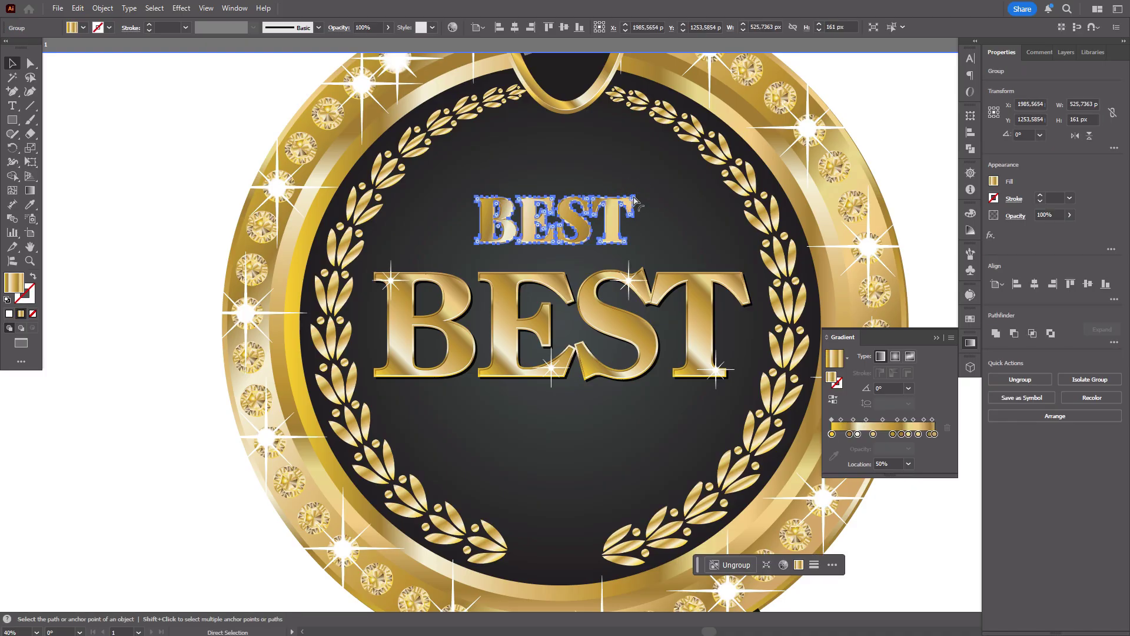
{"action": "key", "text": "v"}
{"action": "right_click", "coordinate": [626, 214]}
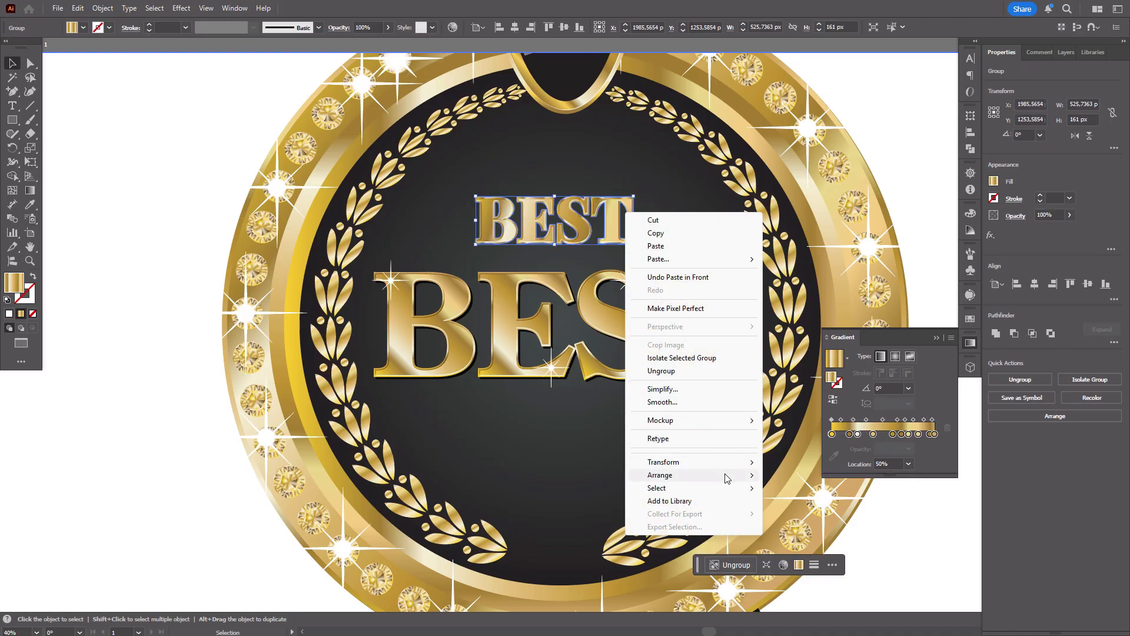
{"action": "mouse_move", "coordinate": [727, 478]}
{"action": "left_click", "coordinate": [786, 502]}
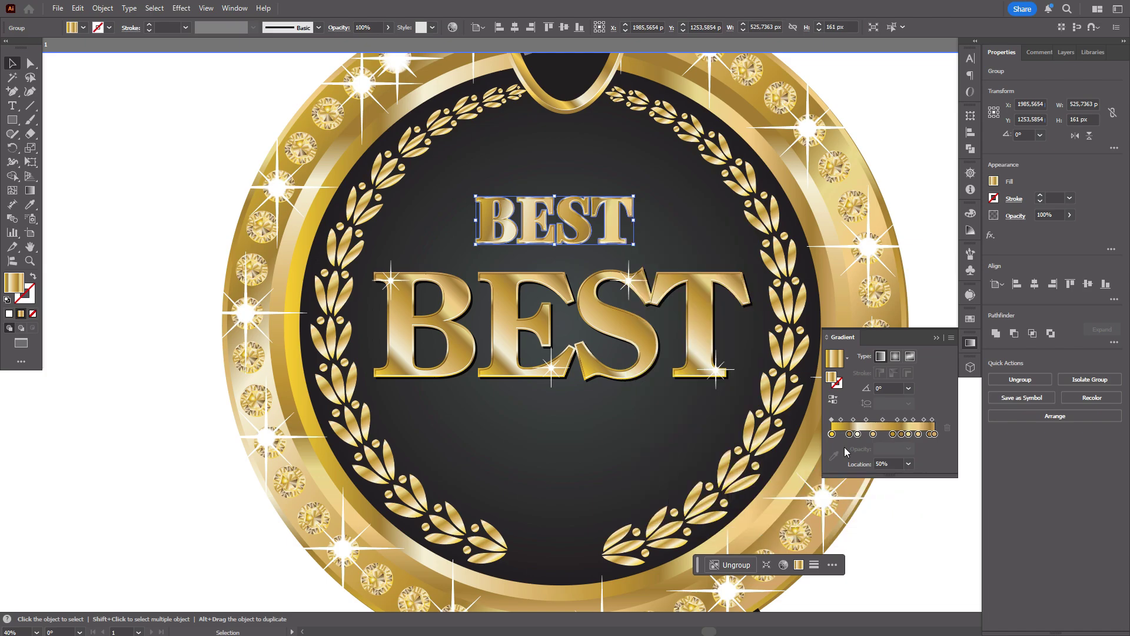
{"action": "key", "text": "Right"}
{"action": "key", "text": "Down"}
{"action": "key", "text": "Down"}
{"action": "key", "text": "Down"}
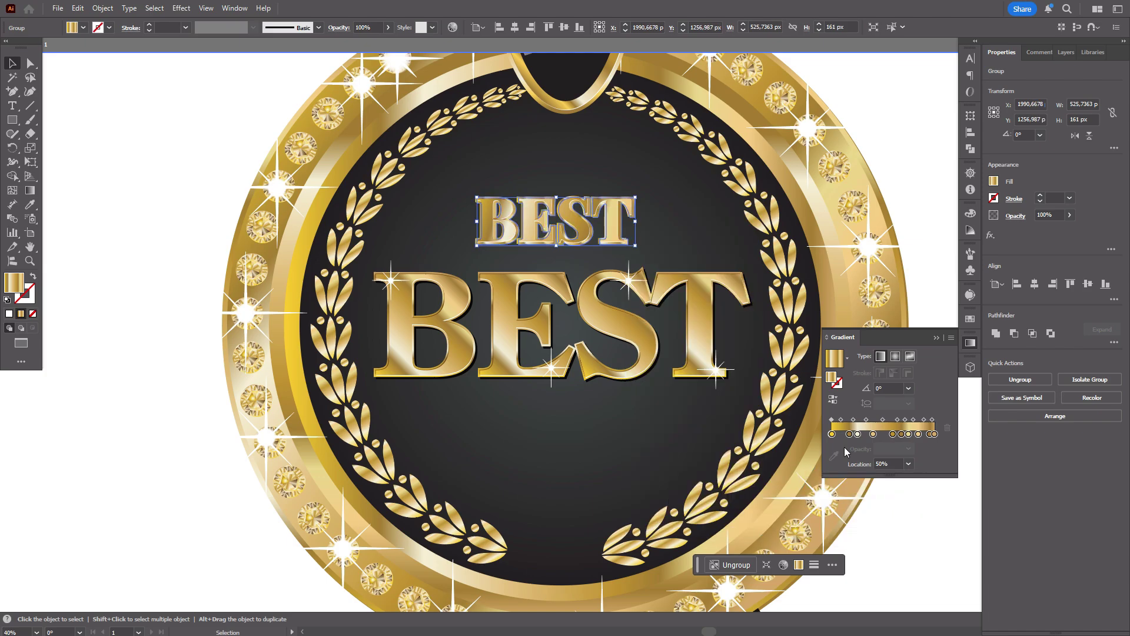
Fill the offset copy with near-black #020202
{"action": "double_click", "coordinate": [12, 292]}
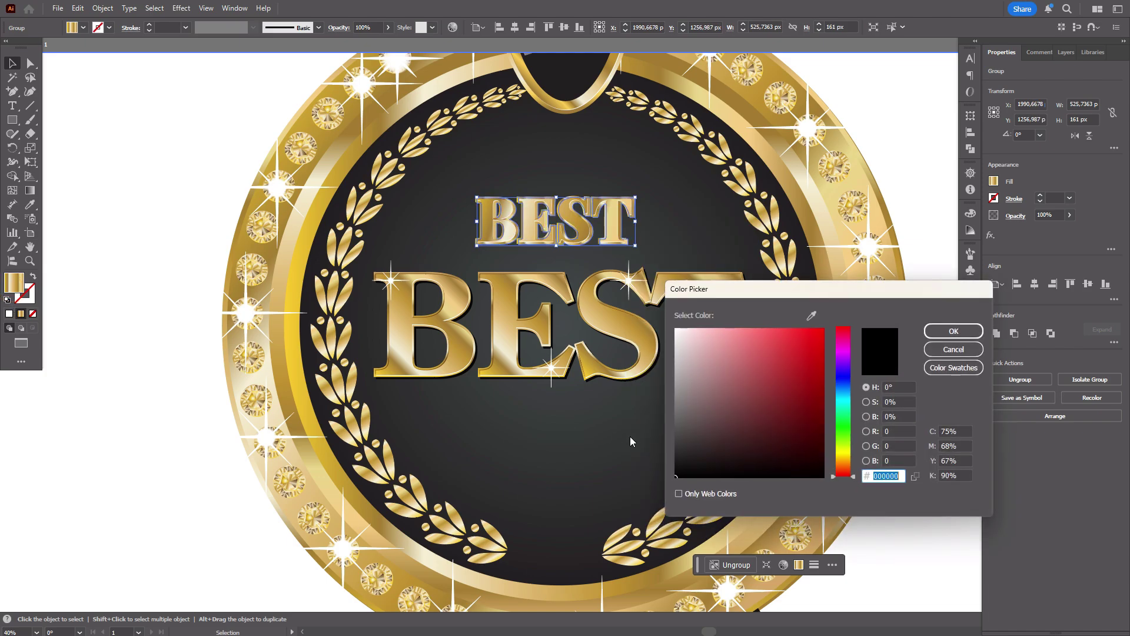
{"action": "left_click_drag", "start_coordinate": [723, 464], "coordinate": [637, 475]}
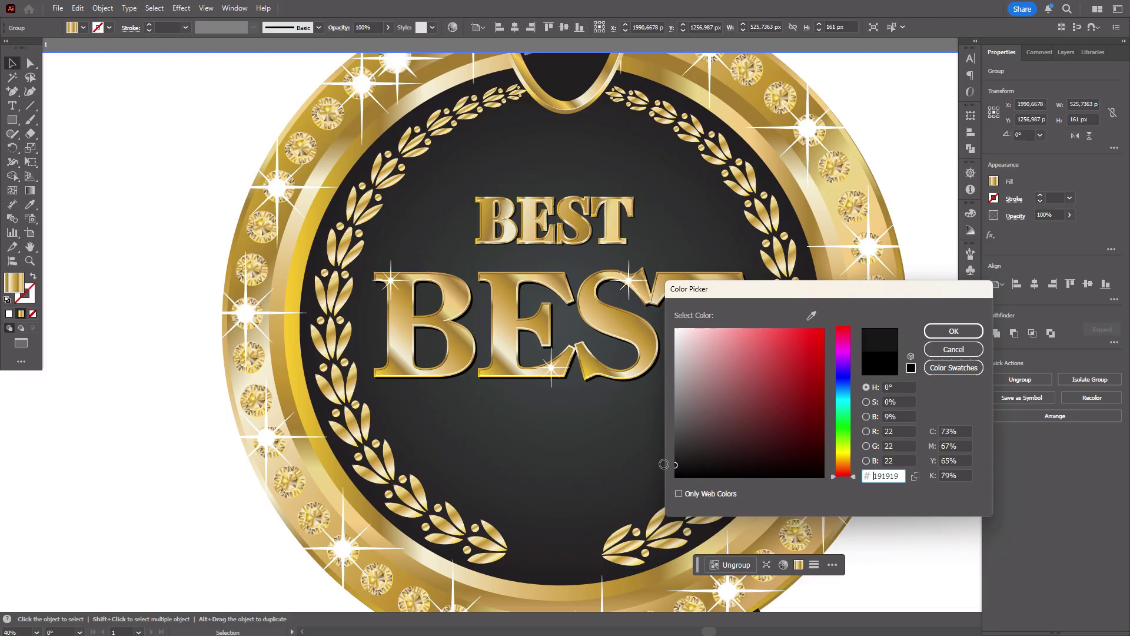
{"action": "left_click", "coordinate": [969, 332]}
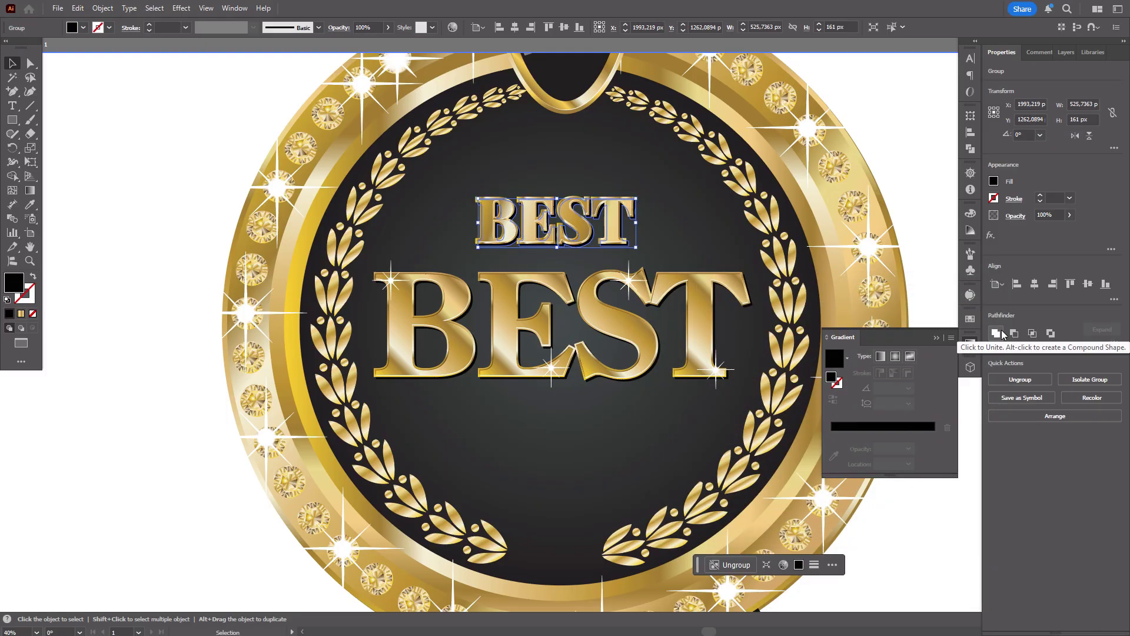
Deselect the small BEST and pan to bring the shield and spare top pieces into view
{"action": "left_click", "coordinate": [125, 165]}
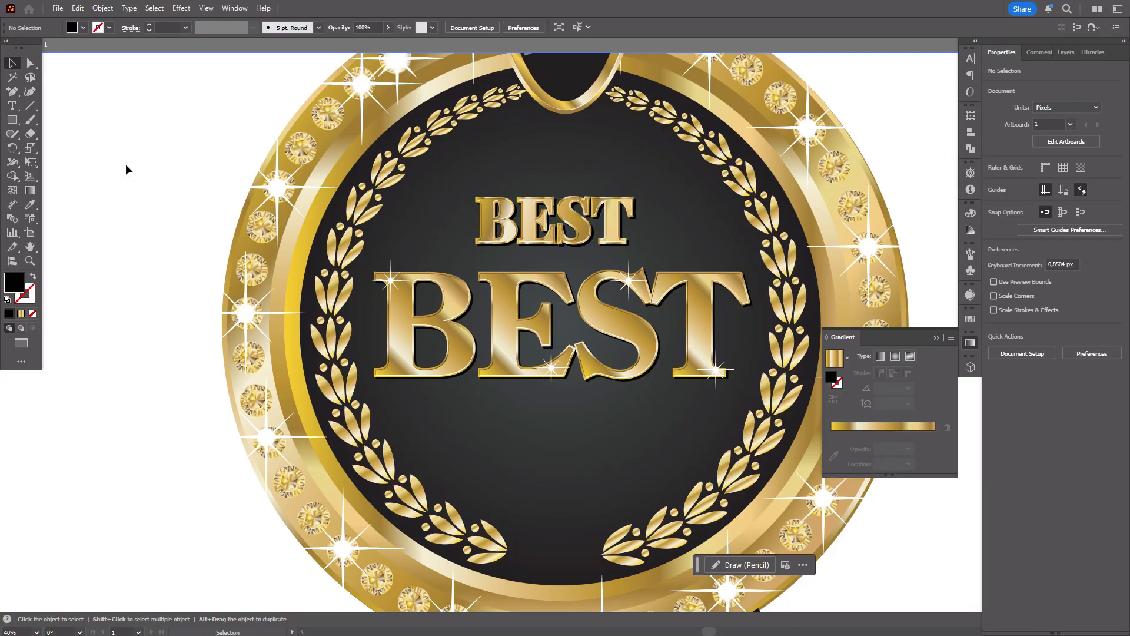
{"action": "left_click", "coordinate": [30, 247]}
{"action": "left_click_drag", "start_coordinate": [602, 315], "coordinate": [509, 272]}
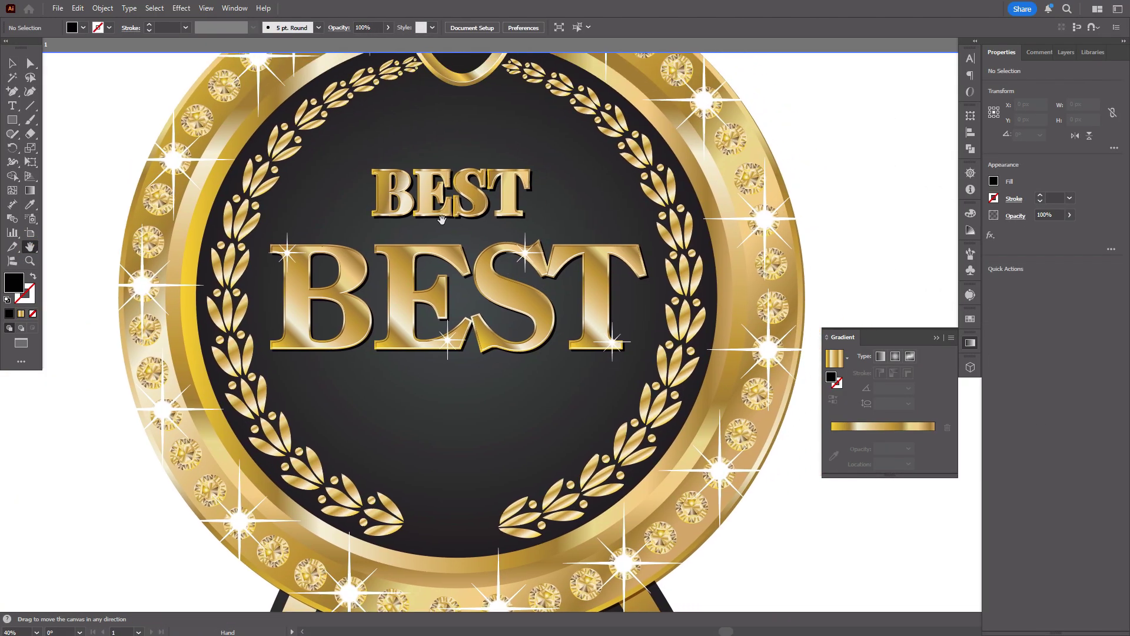
{"action": "left_click_drag", "start_coordinate": [591, 237], "coordinate": [584, 325]}
{"action": "left_click_drag", "start_coordinate": [481, 205], "coordinate": [465, 393]}
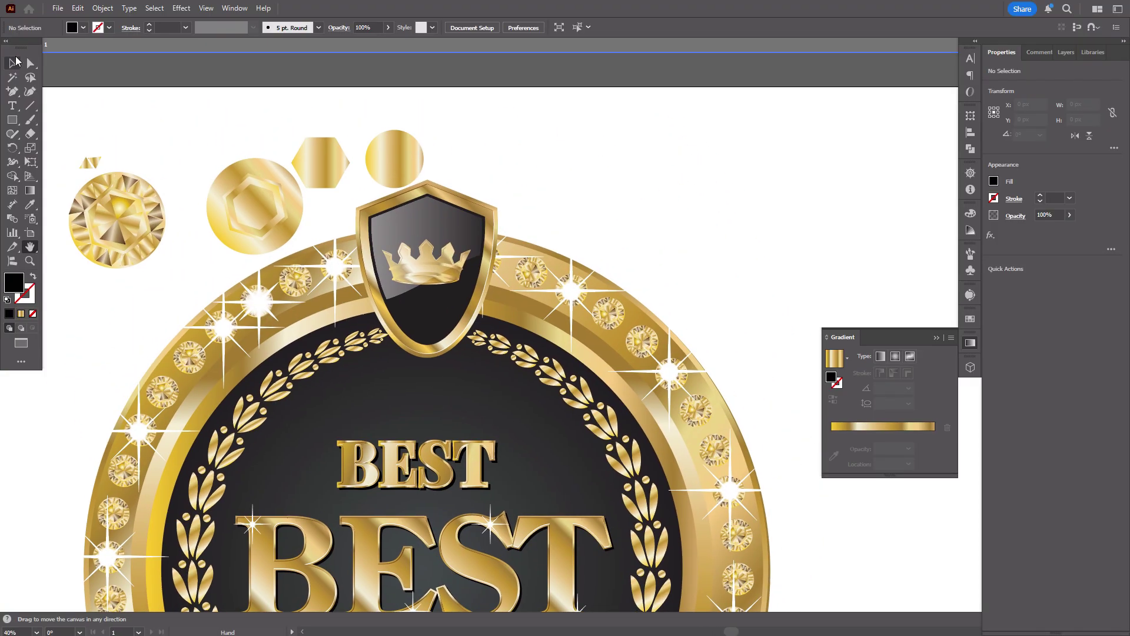
{"action": "left_click", "coordinate": [15, 63]}
{"action": "left_click", "coordinate": [438, 226]}
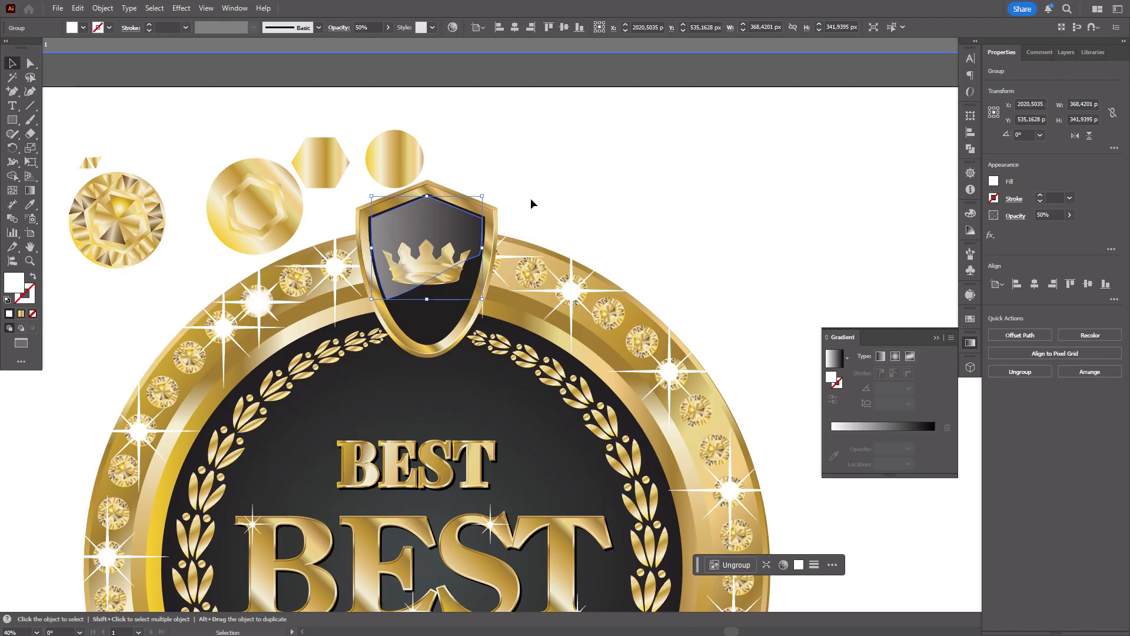
{"action": "left_click", "coordinate": [512, 195]}
Delete the spare hexagon, circles and gold triangle fragments, and move the grey overlay off the shield
{"action": "left_click_drag", "start_coordinate": [297, 120], "coordinate": [412, 176]}
{"action": "key", "text": "Delete"}
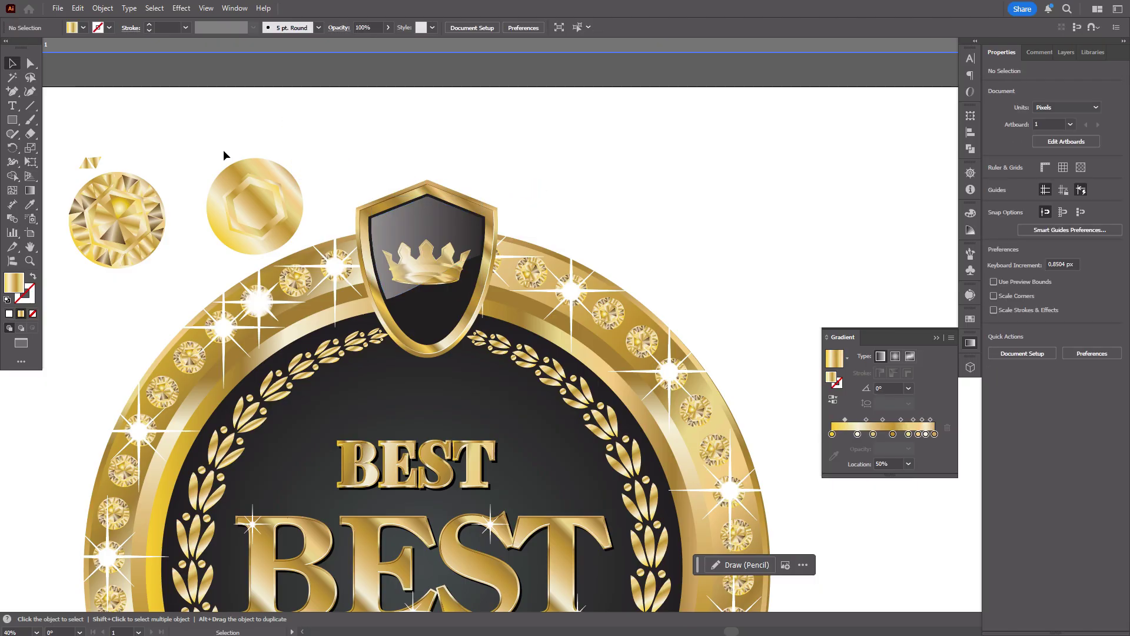
{"action": "left_click_drag", "start_coordinate": [224, 155], "coordinate": [306, 259]}
{"action": "key", "text": "Delete"}
{"action": "left_click_drag", "start_coordinate": [91, 129], "coordinate": [166, 240]}
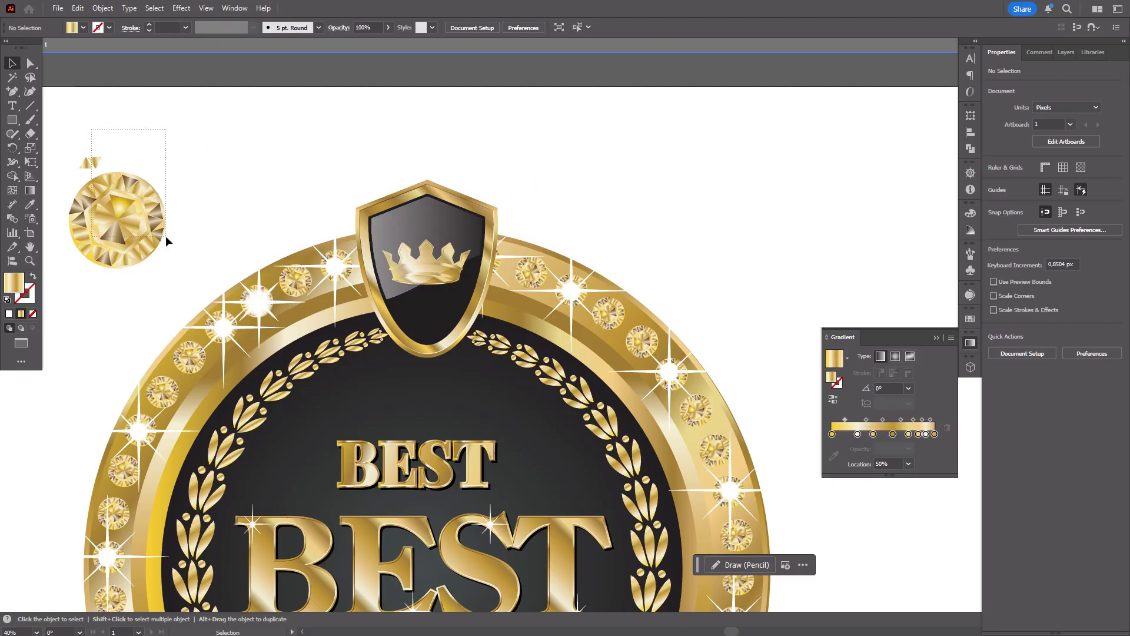
{"action": "key", "text": "Delete"}
{"action": "left_click_drag", "start_coordinate": [77, 184], "coordinate": [164, 266]}
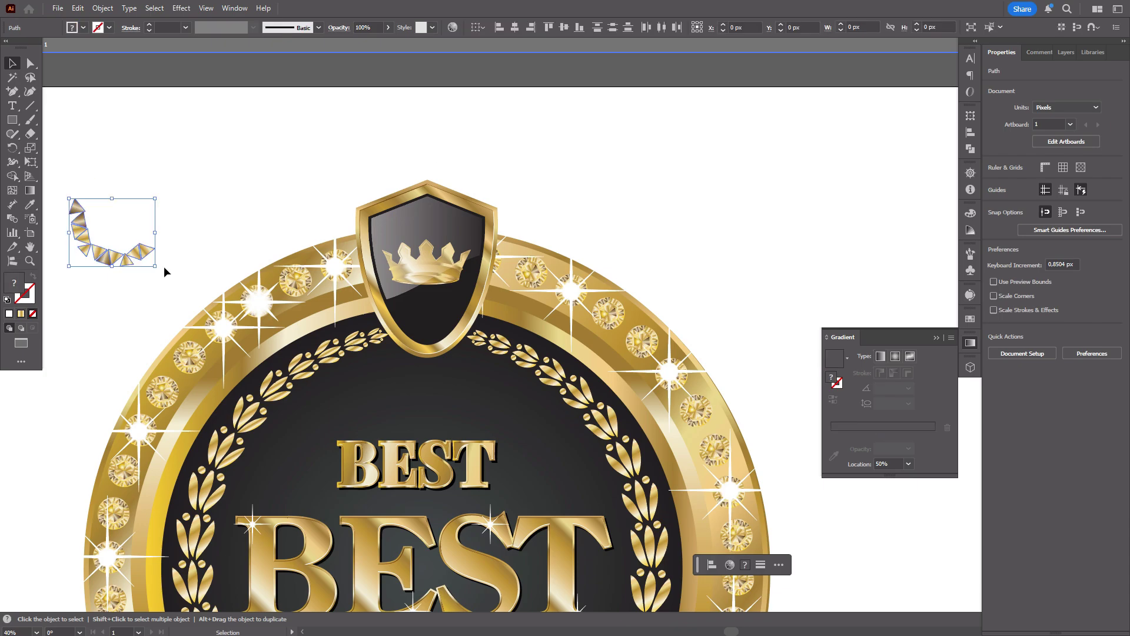
{"action": "key", "text": "Delete"}
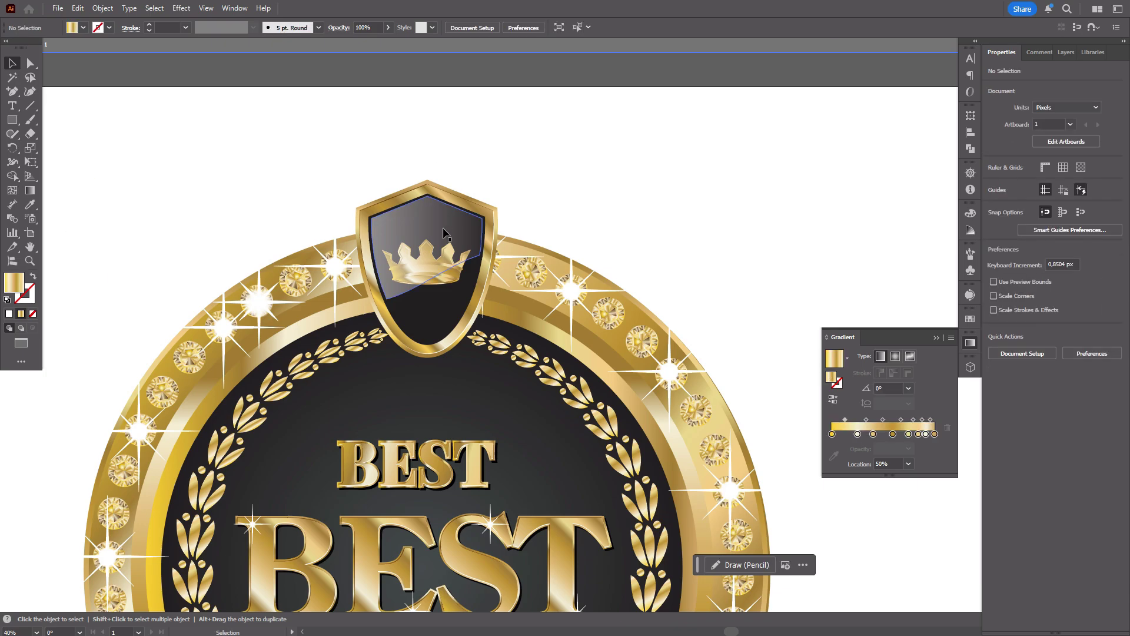
{"action": "left_click_drag", "start_coordinate": [446, 234], "coordinate": [648, 173]}
{"action": "left_click", "coordinate": [437, 276]}
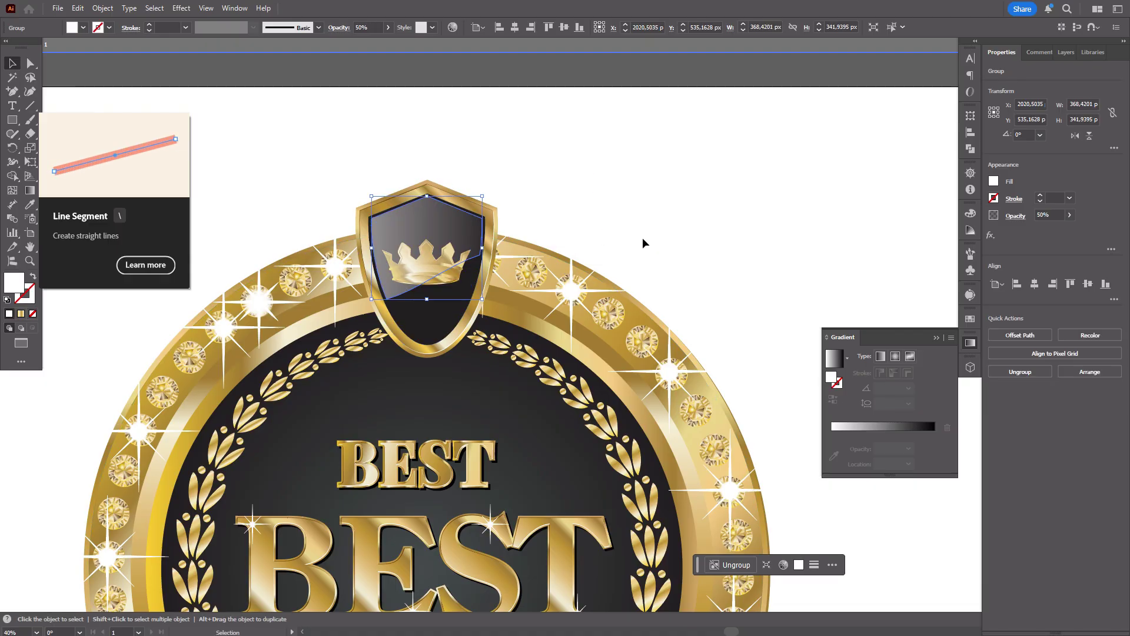
Select the shield group and inspect its 50% opacity transparency setting
{"action": "left_click", "coordinate": [648, 220]}
{"action": "left_click", "coordinate": [444, 230]}
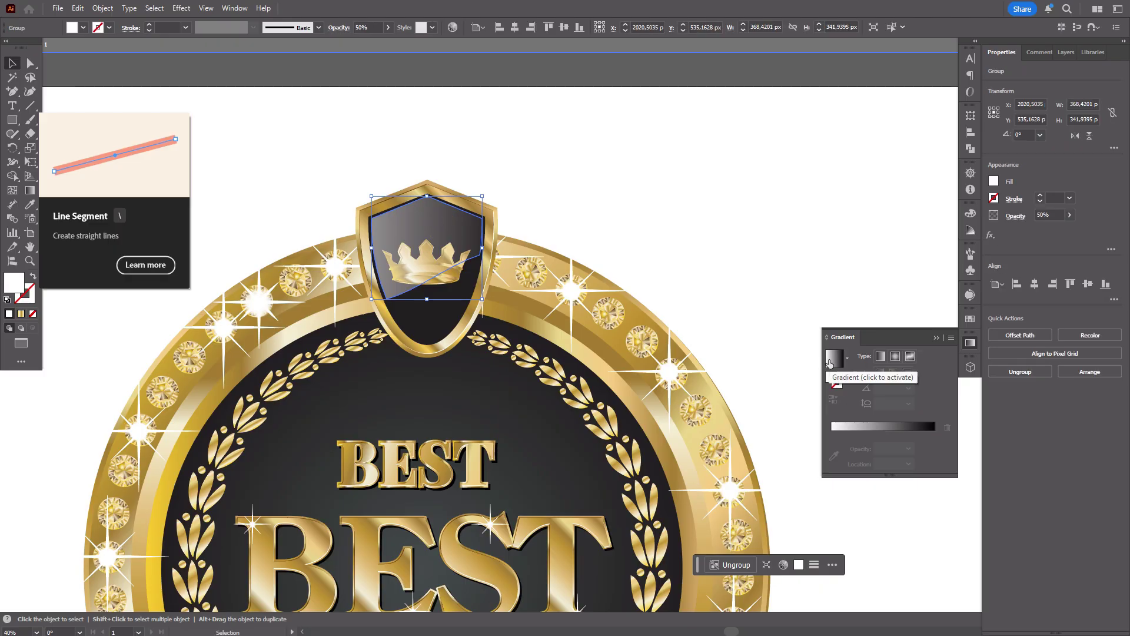
{"action": "left_click", "coordinate": [1016, 216]}
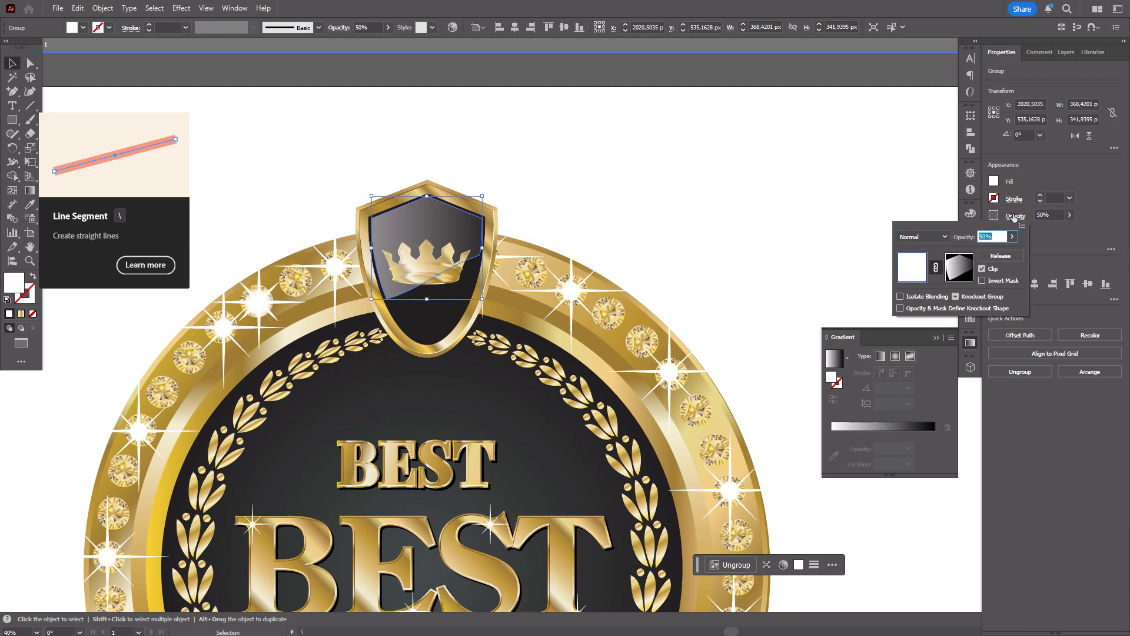
{"action": "key", "text": "Escape"}
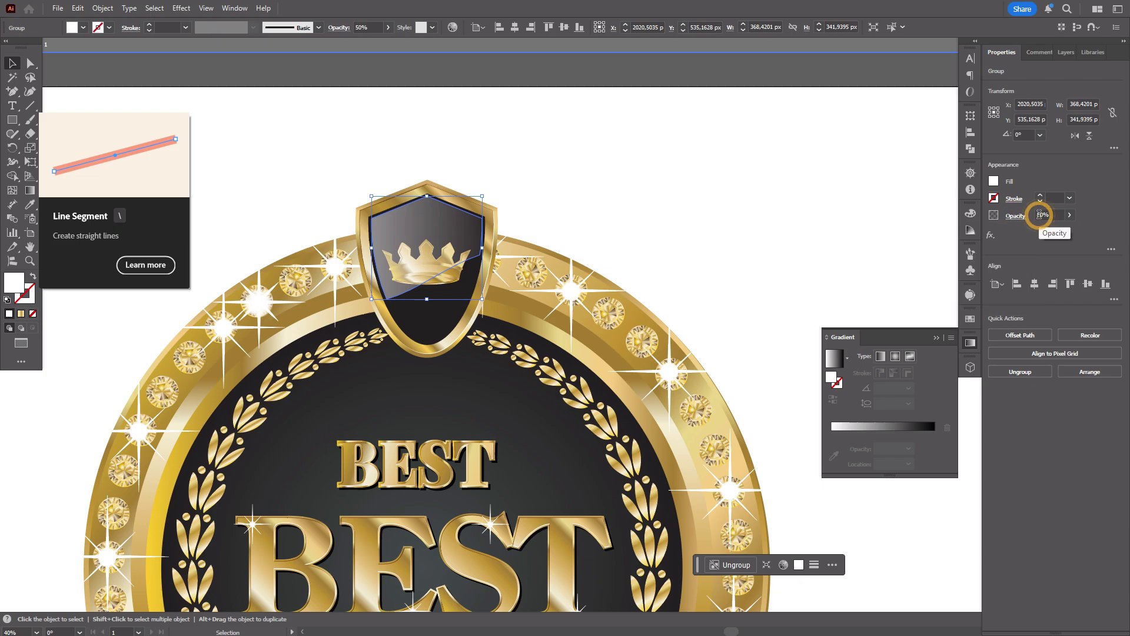
{"action": "left_click", "coordinate": [1043, 215]}
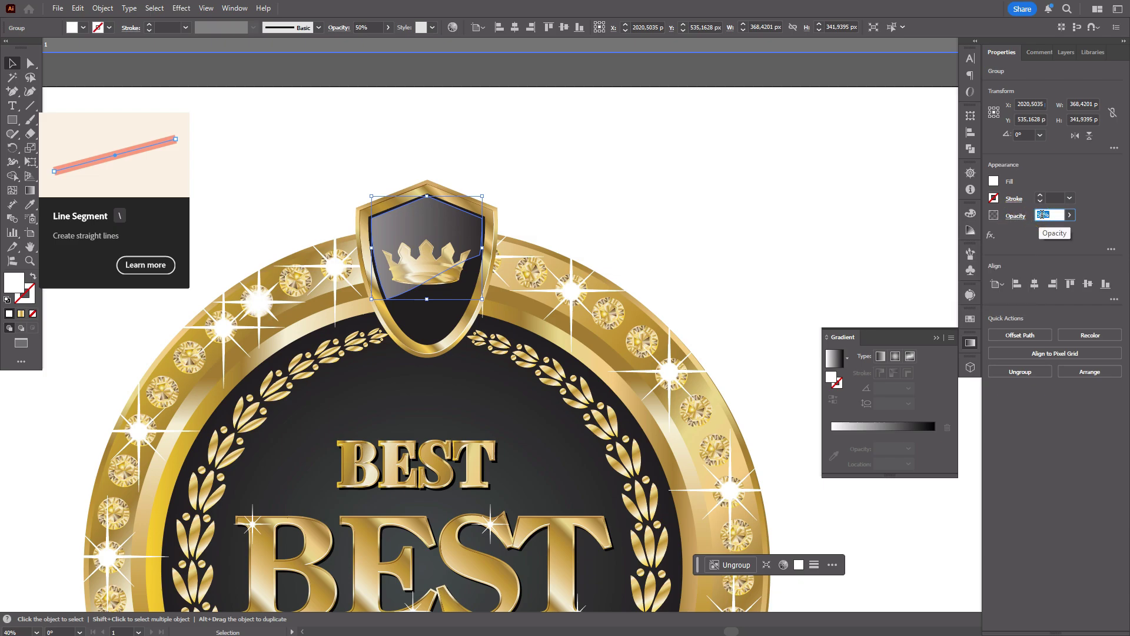
{"action": "left_click", "coordinate": [815, 216]}
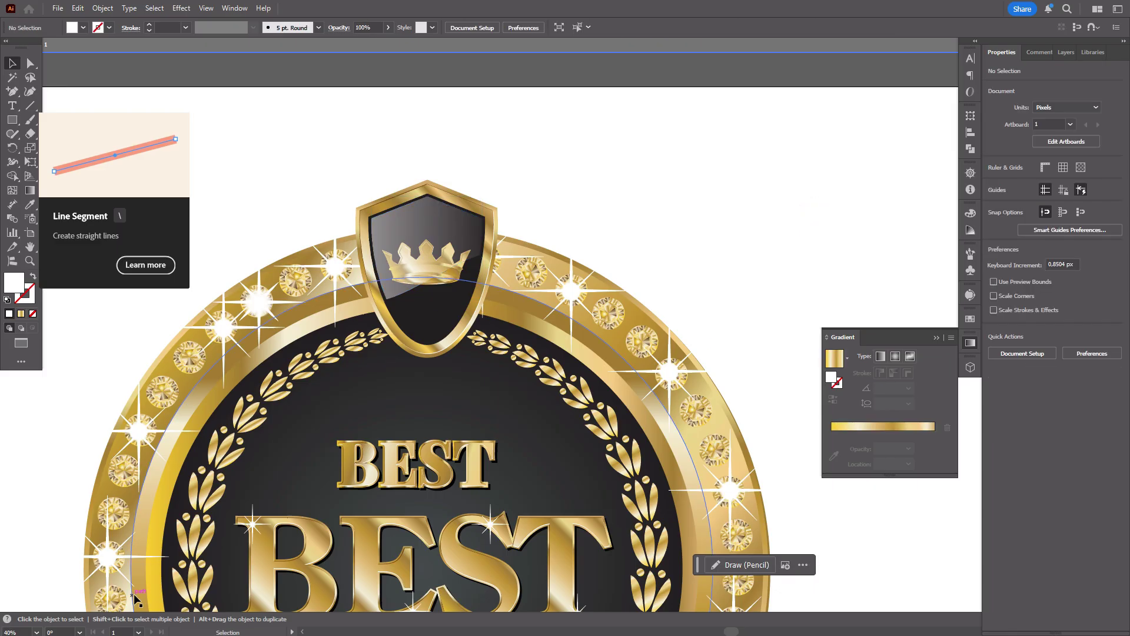
Delete the crown shield from the badge top and zoom out to 15%
{"action": "left_click", "coordinate": [18, 632]}
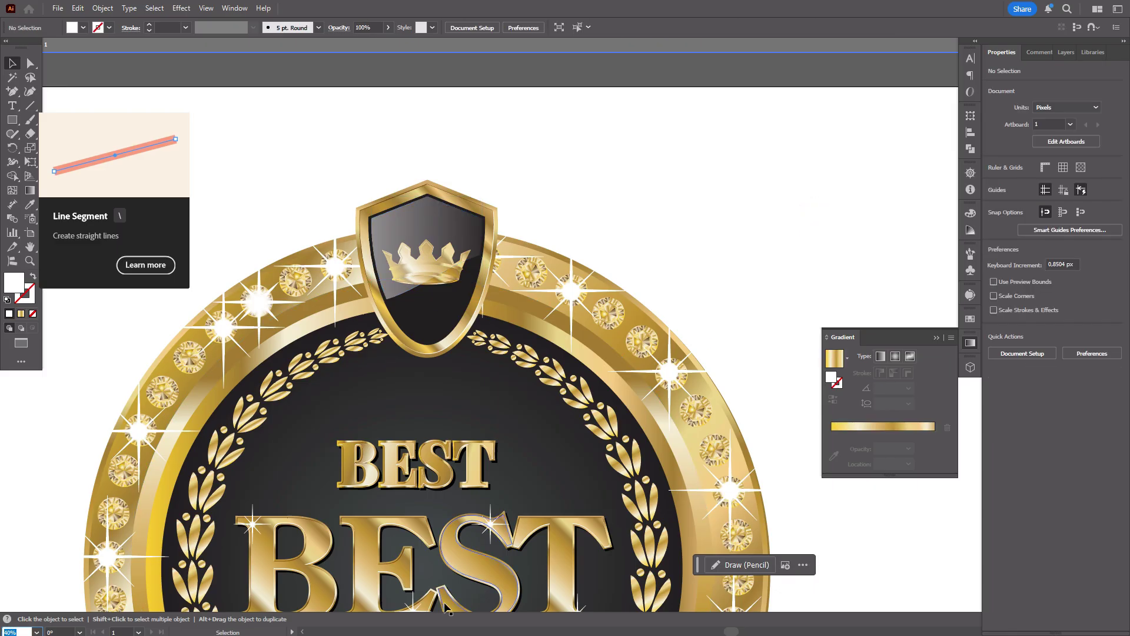
{"action": "left_click_drag", "start_coordinate": [377, 167], "coordinate": [458, 215]}
{"action": "key", "text": "Delete"}
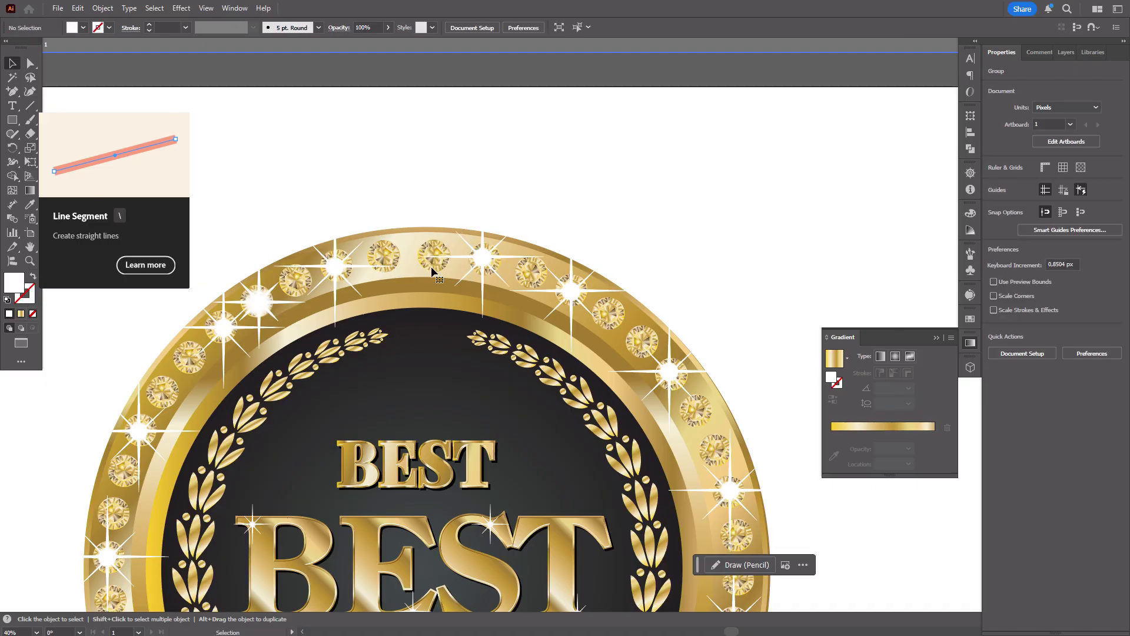
{"action": "left_click", "coordinate": [17, 632]}
{"action": "type", "text": "15"}
{"action": "key", "text": "Return"}
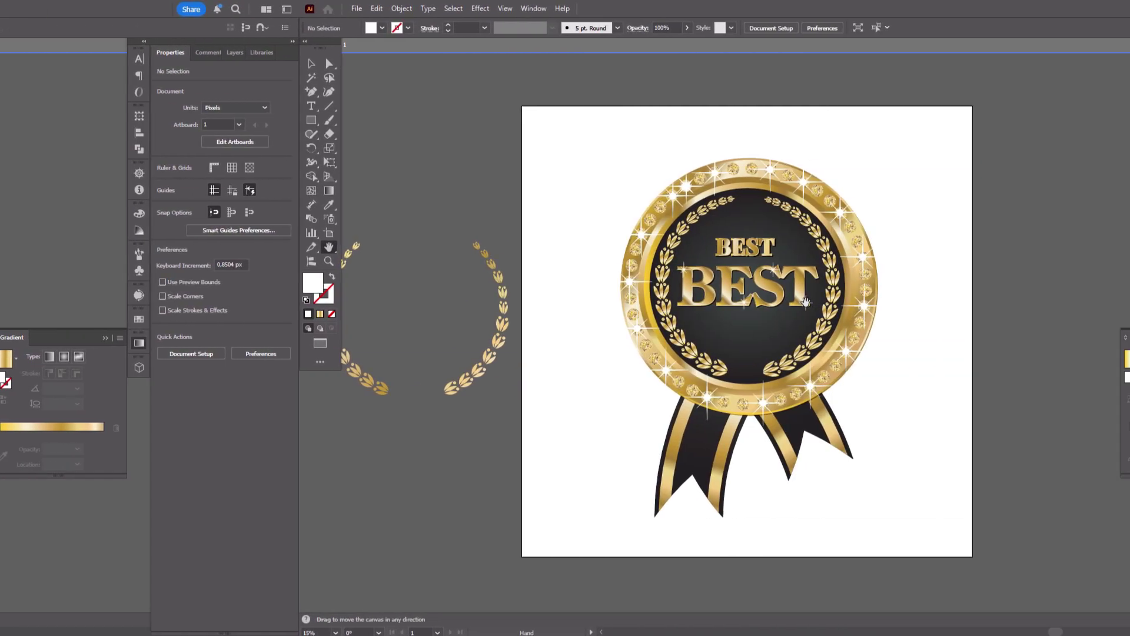